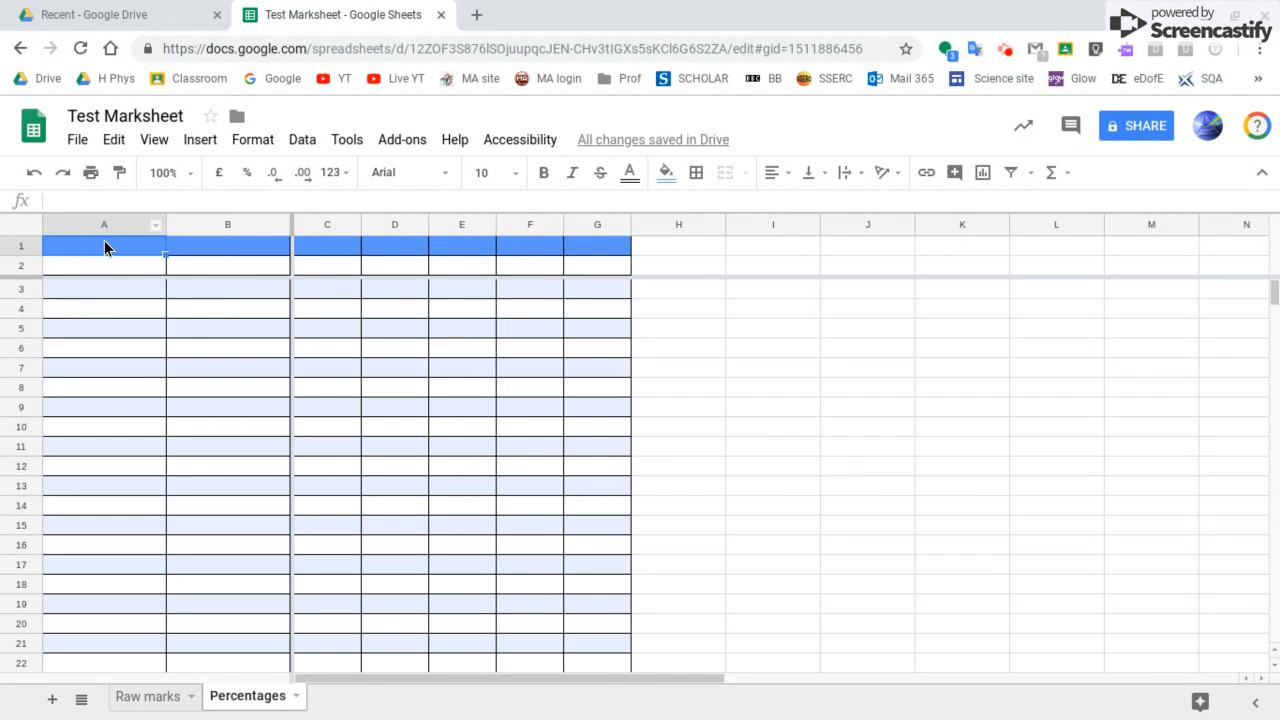
- Link cell A1 of the Percentages sheet to the Raw marks sheet with the formula ='raw marks'!A1
left_click(115, 200)
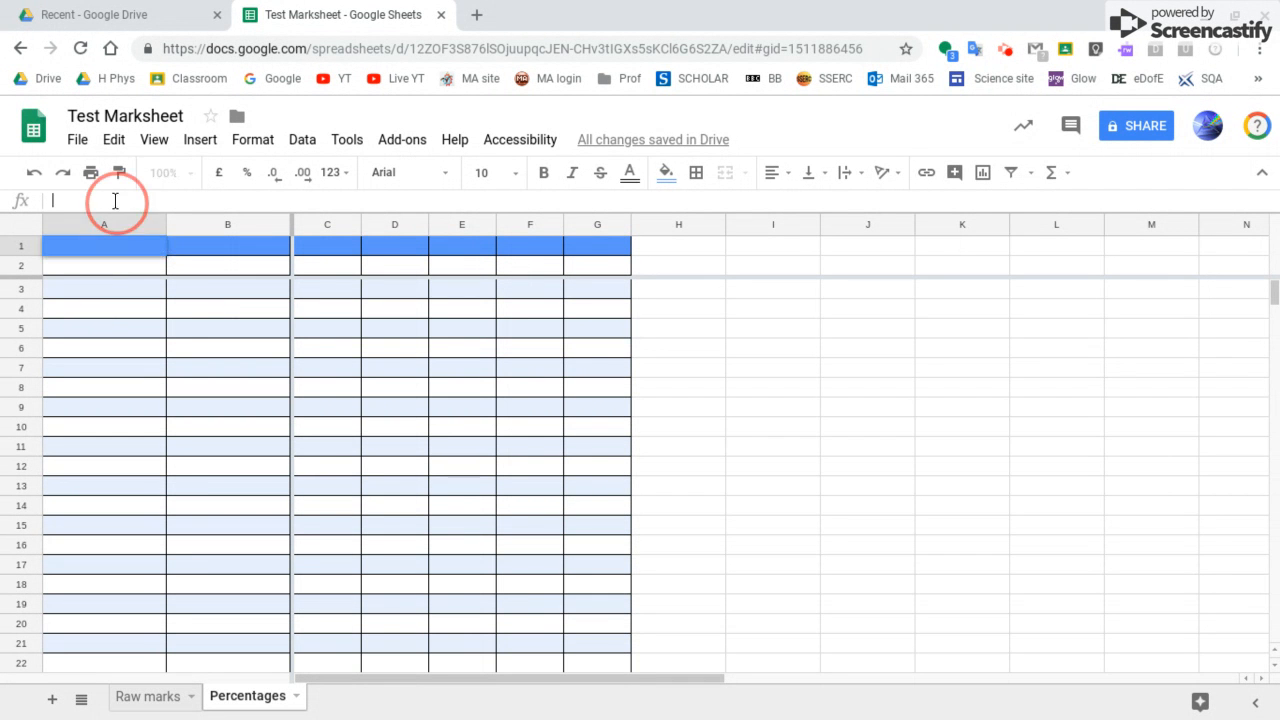
type("=")
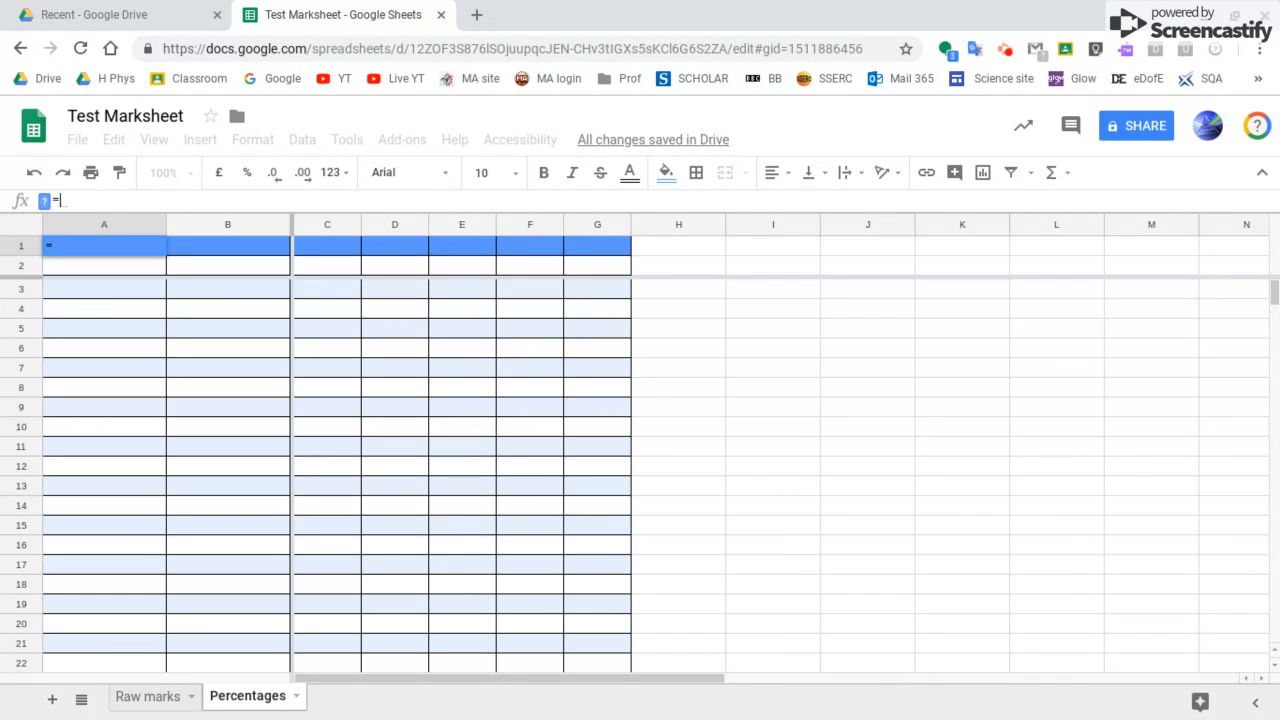
type("'raw marks'!")
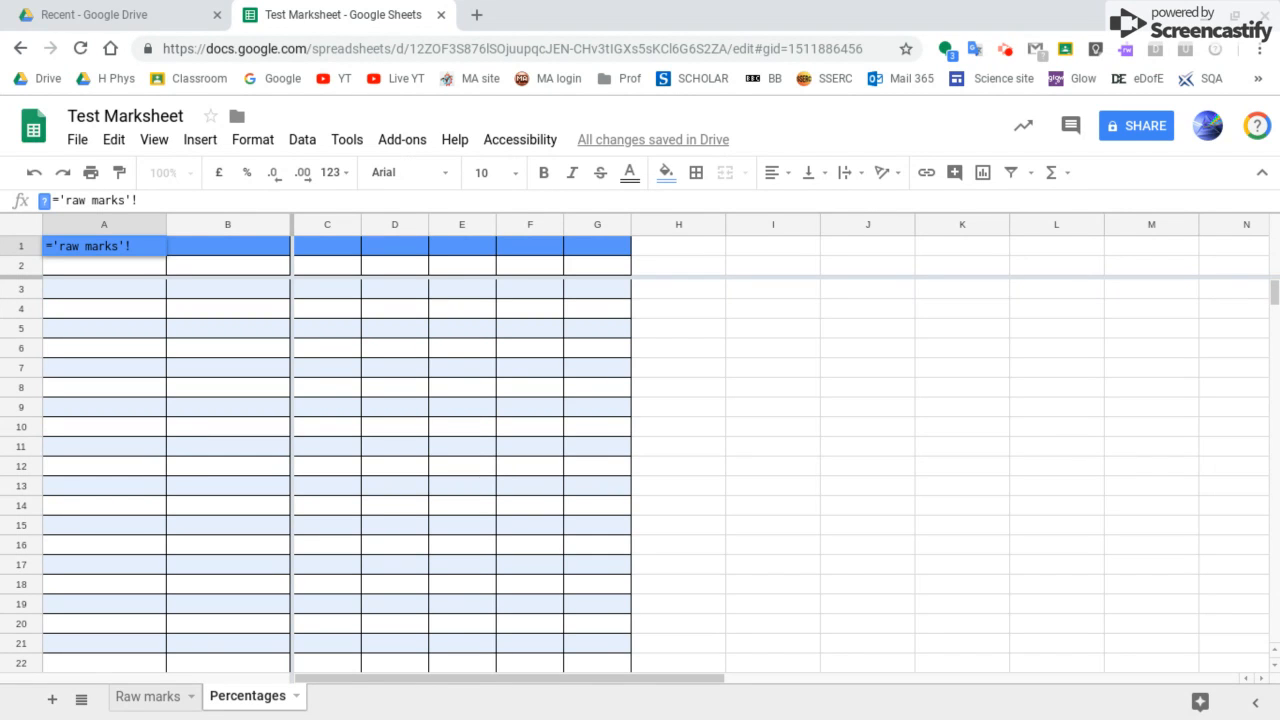
type("A1")
key("Return")
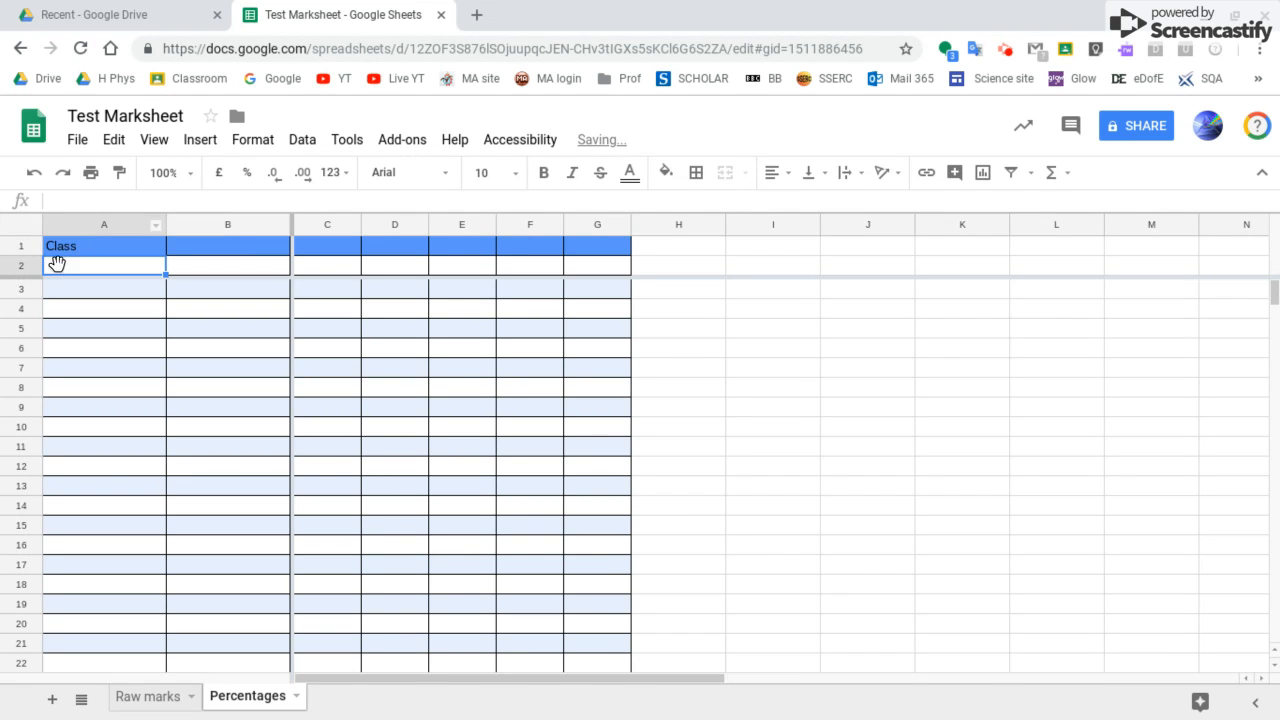
left_click(170, 700)
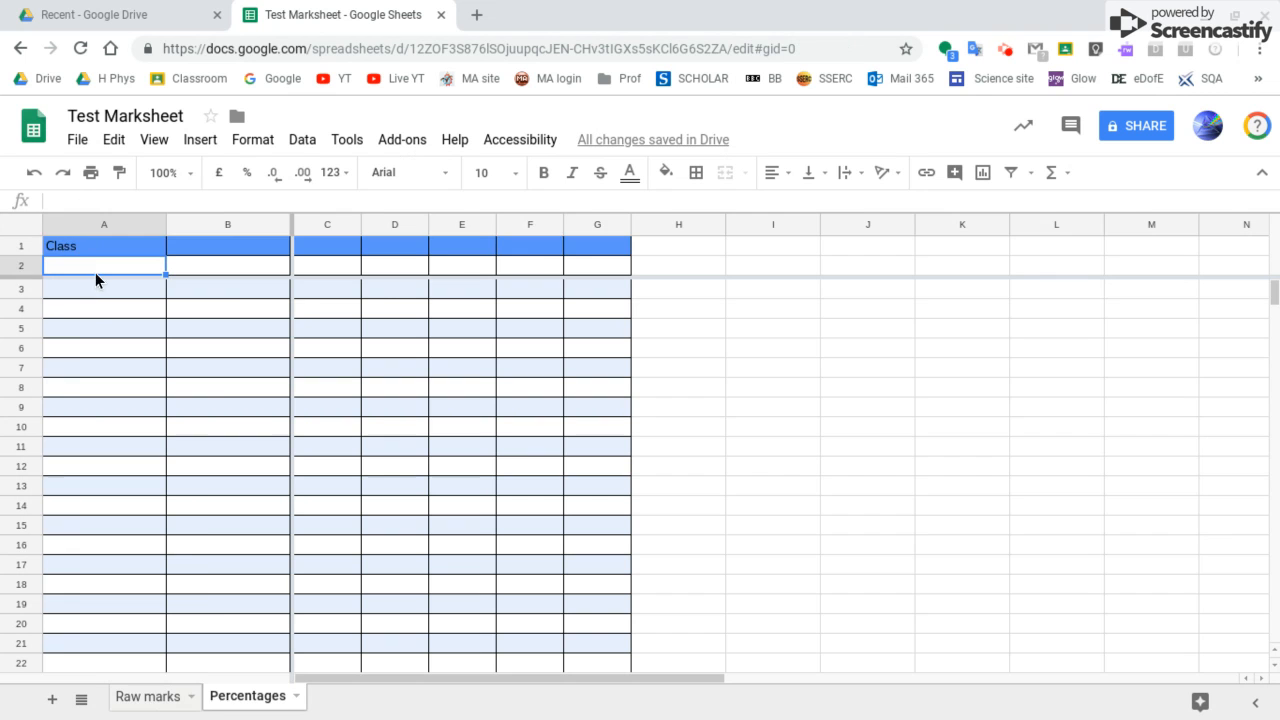
left_click(262, 702)
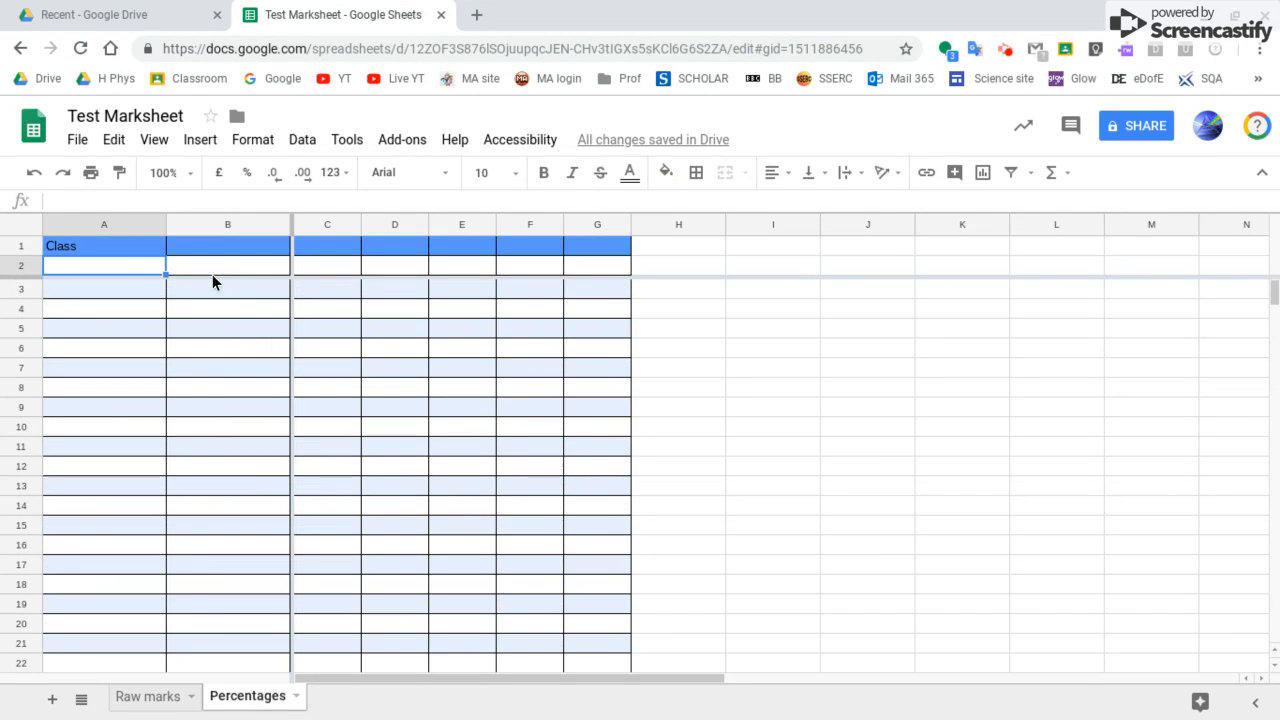
- Fill the linking formula from A1 across to column G and down to row 30
left_click(128, 248)
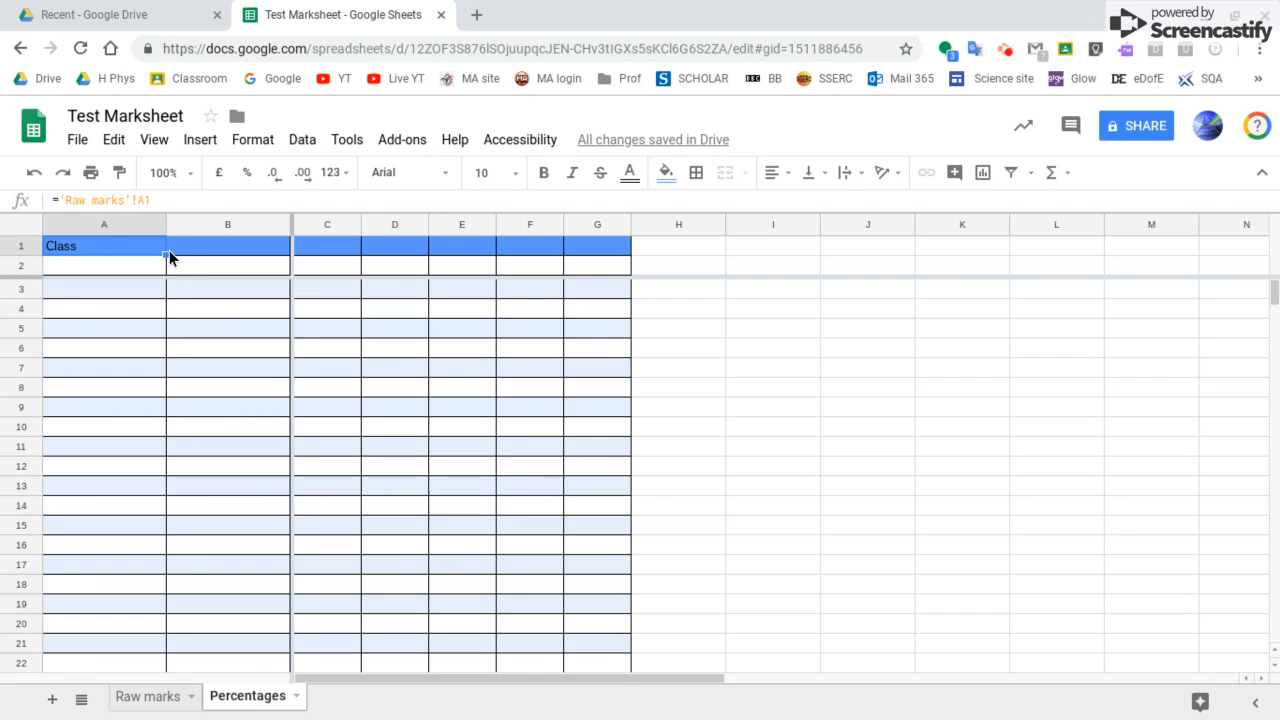
left_click(164, 253)
left_click_drag(164, 253, 626, 250)
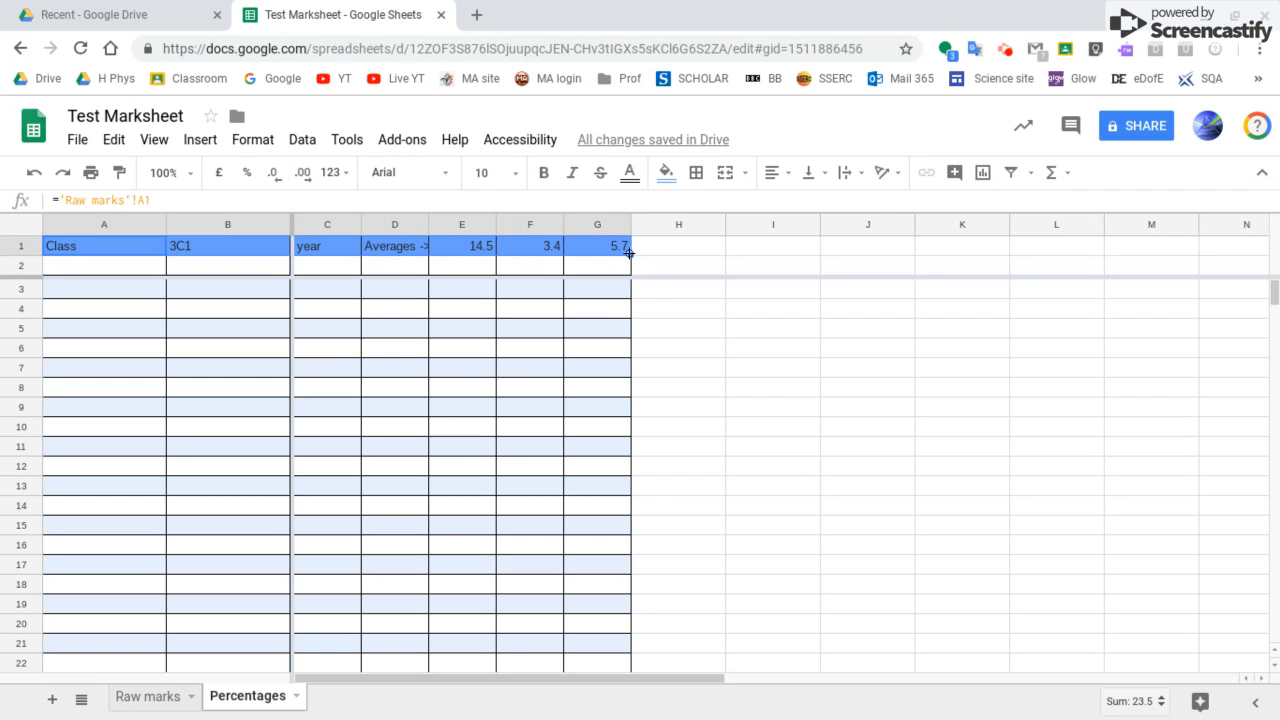
left_click_drag(629, 253, 628, 433)
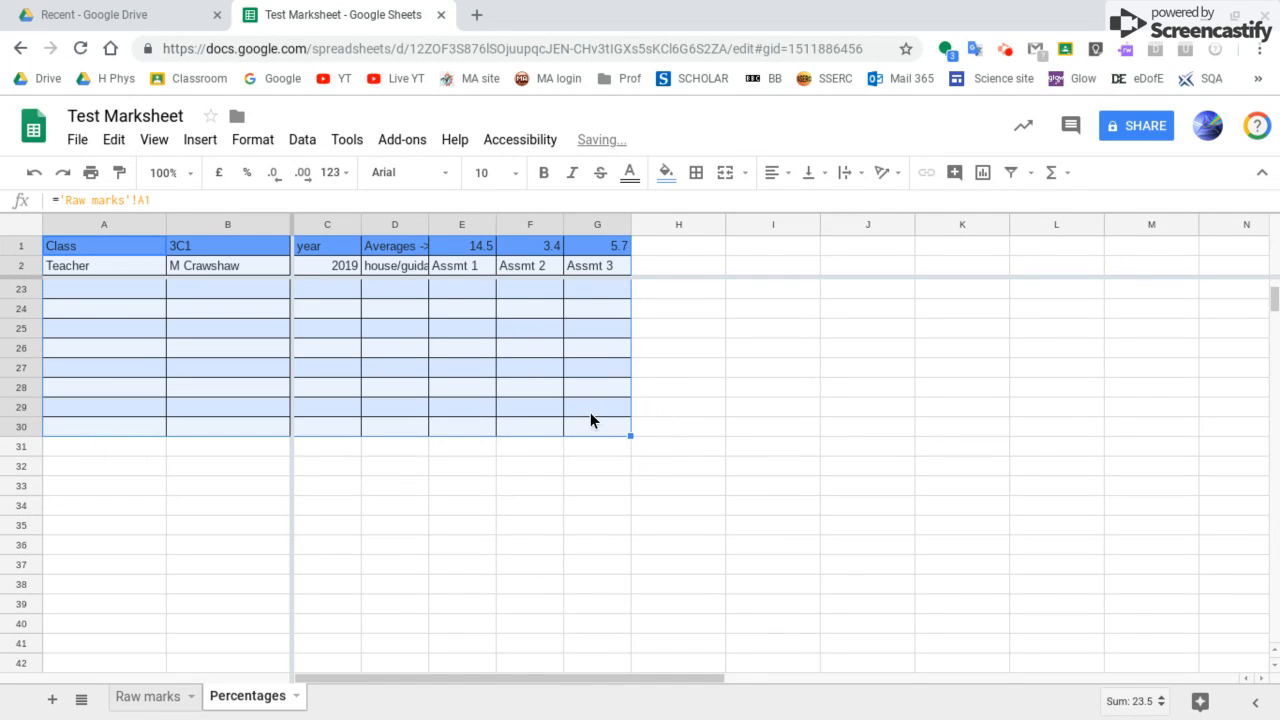
scroll(572, 412, "up", 5)
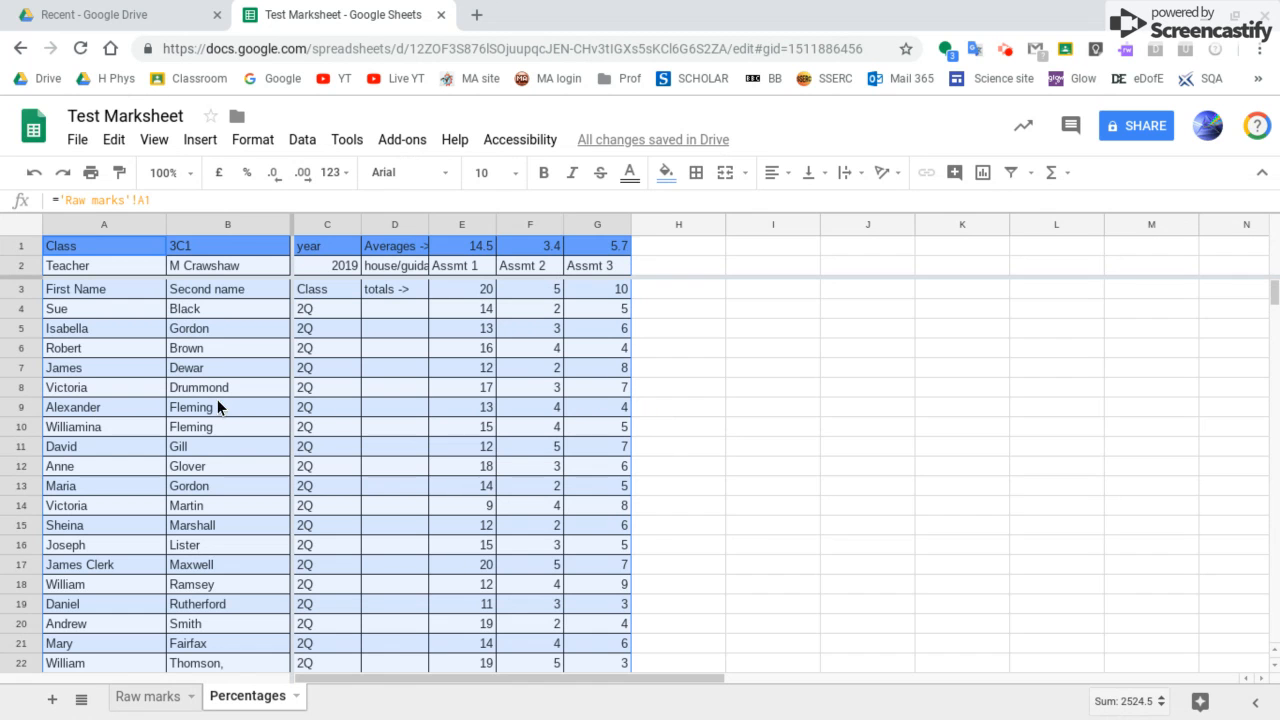
- Change the class in cell C9 of the Raw marks sheet to 2P and check the linked cell on the Percentages sheet
left_click(334, 406)
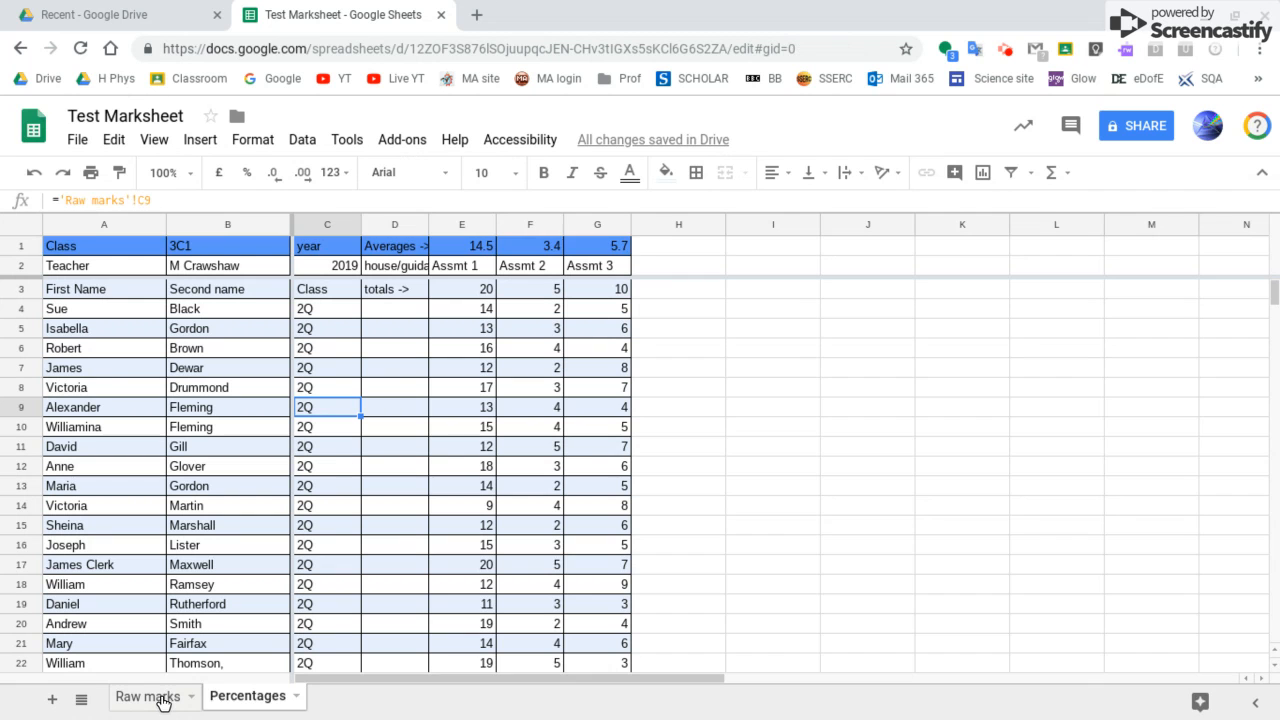
left_click(165, 700)
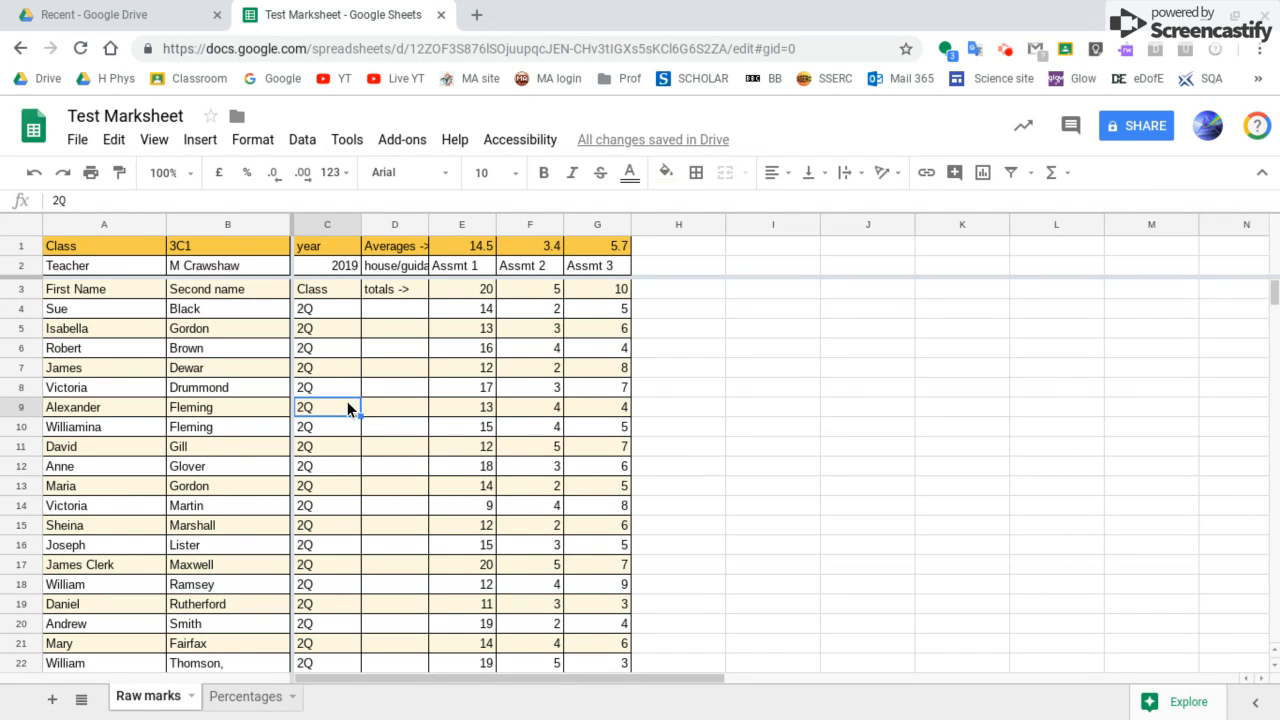
left_click(62, 200)
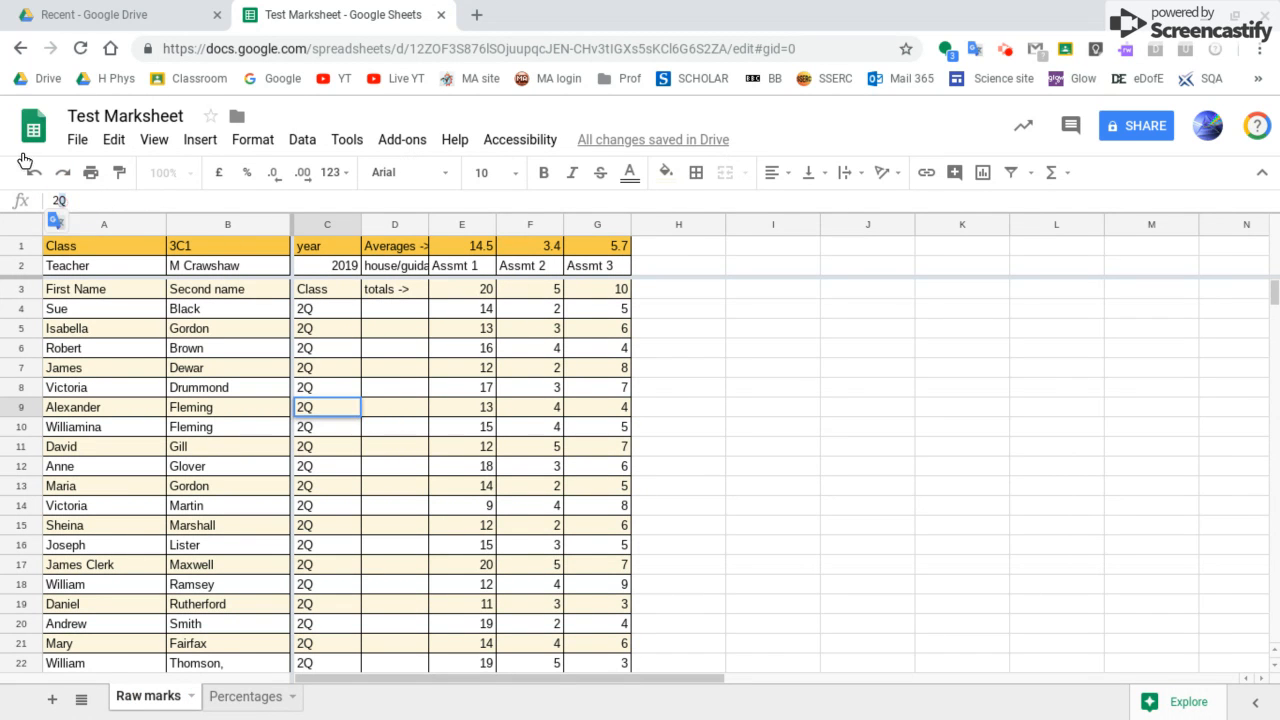
type("P")
left_click(240, 700)
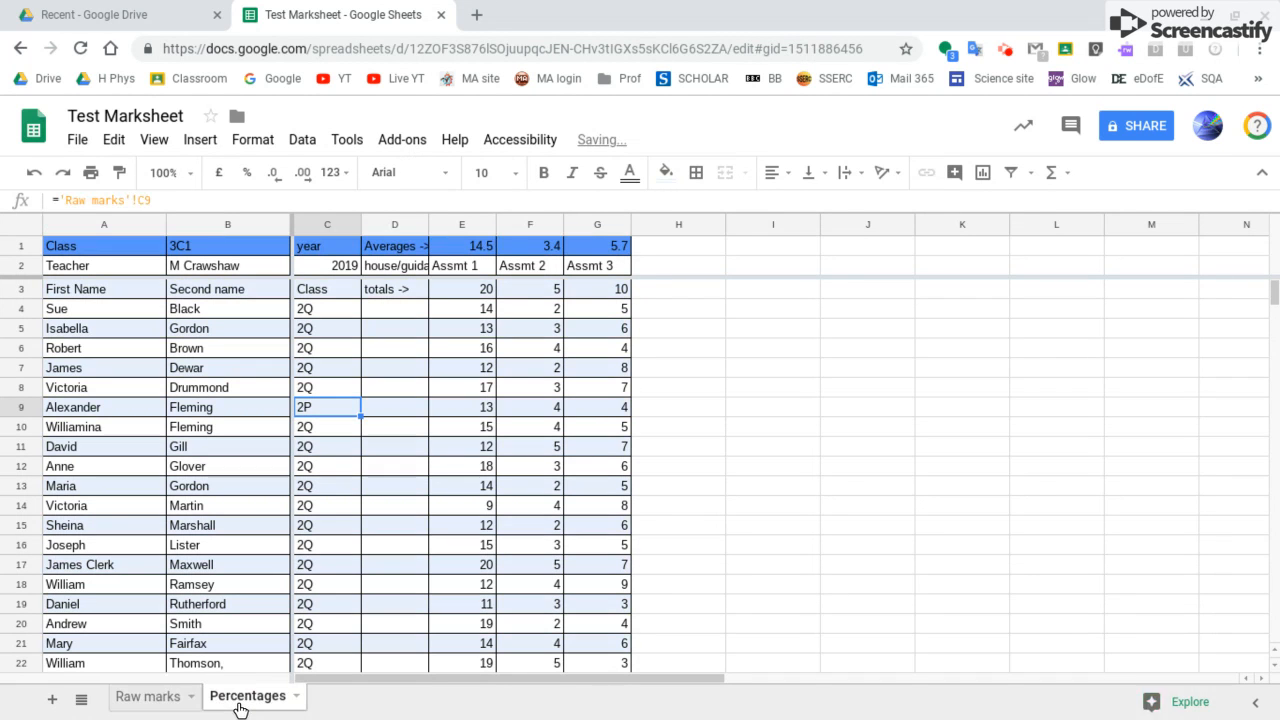
- Undo the class change on the Raw marks sheet and return to the Percentages sheet
mouse_move(150, 683)
left_click(150, 700)
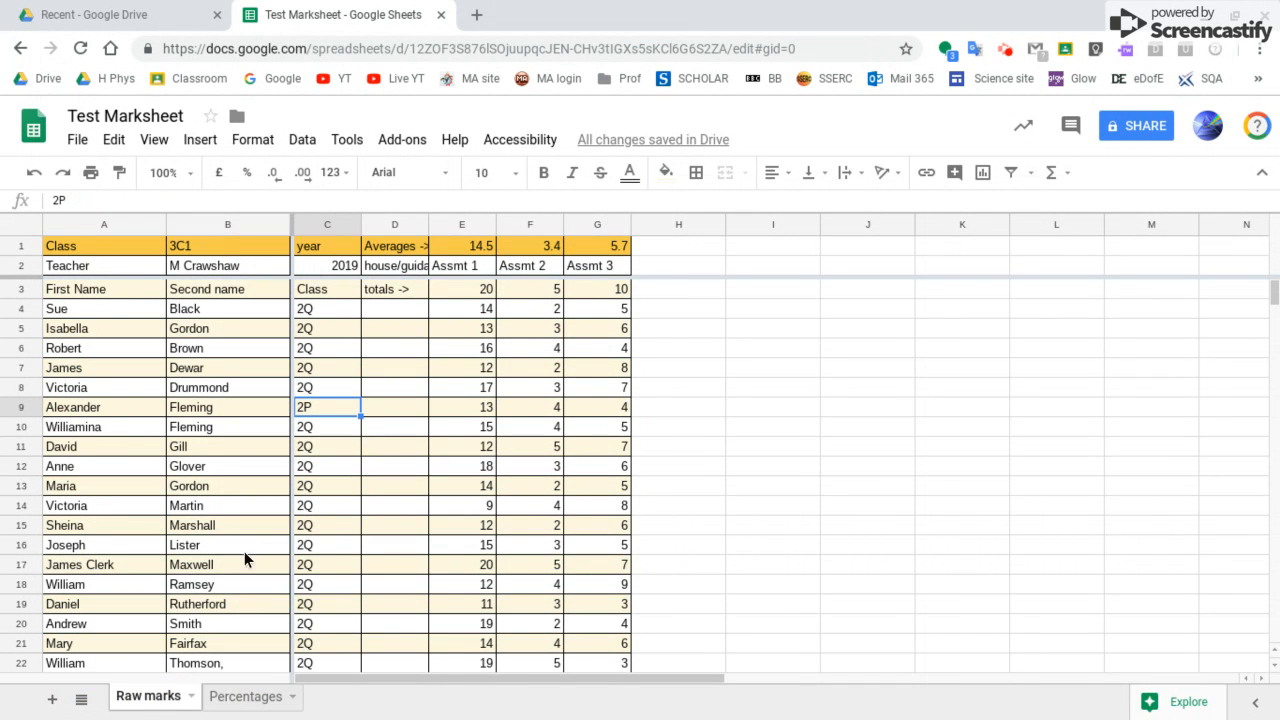
key("ctrl+z")
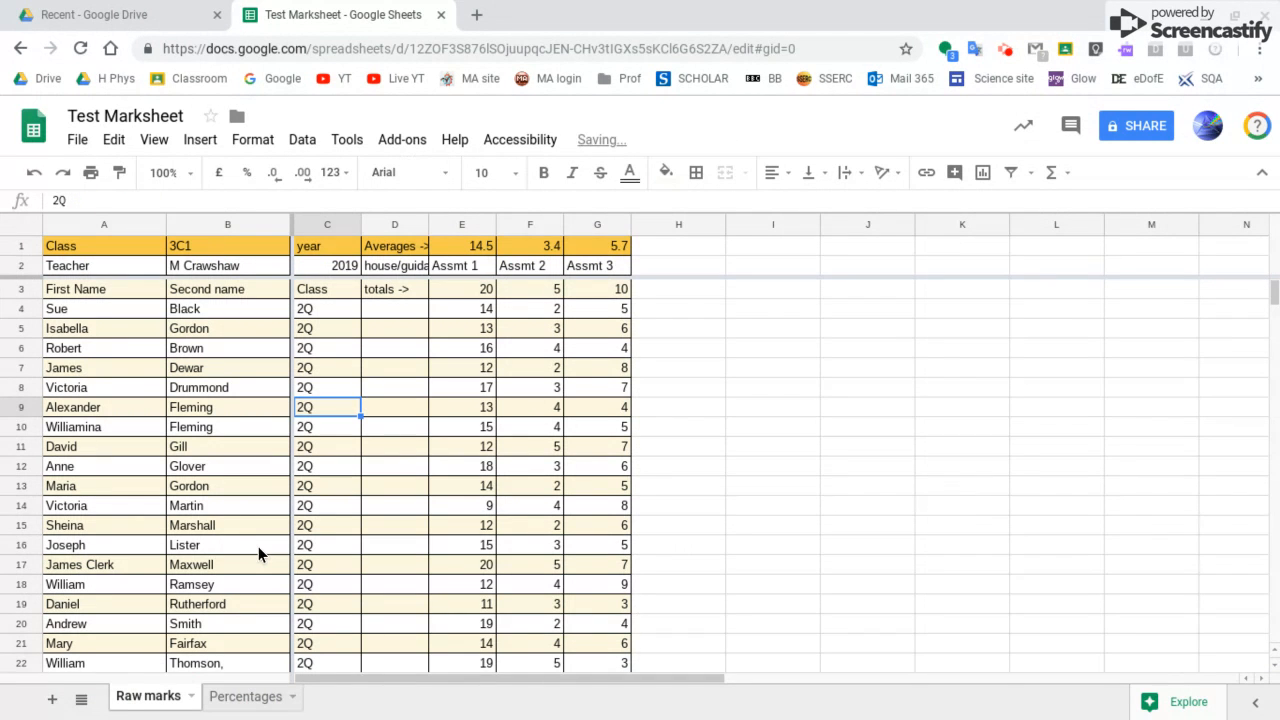
left_click(236, 696)
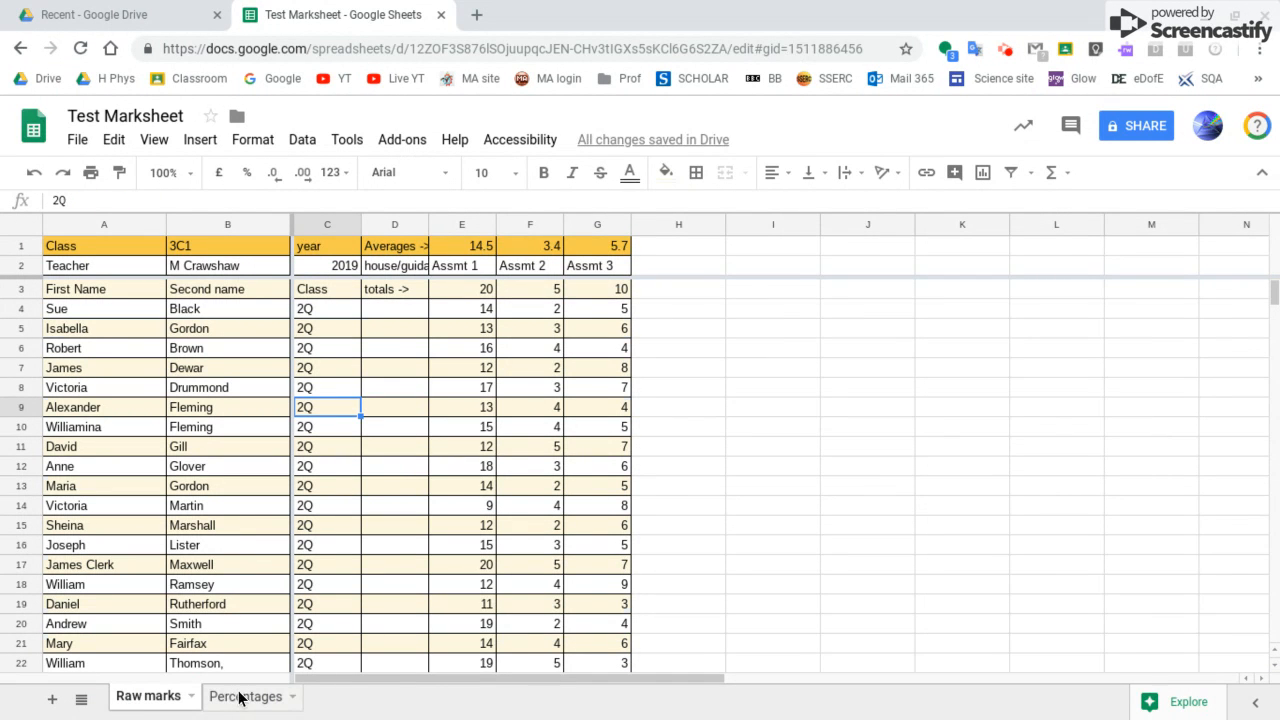
- Replace the content of cell E4 with the percentage formula =('raw marks'!E4)/('raw marks'!E$3)*100
left_click(476, 312)
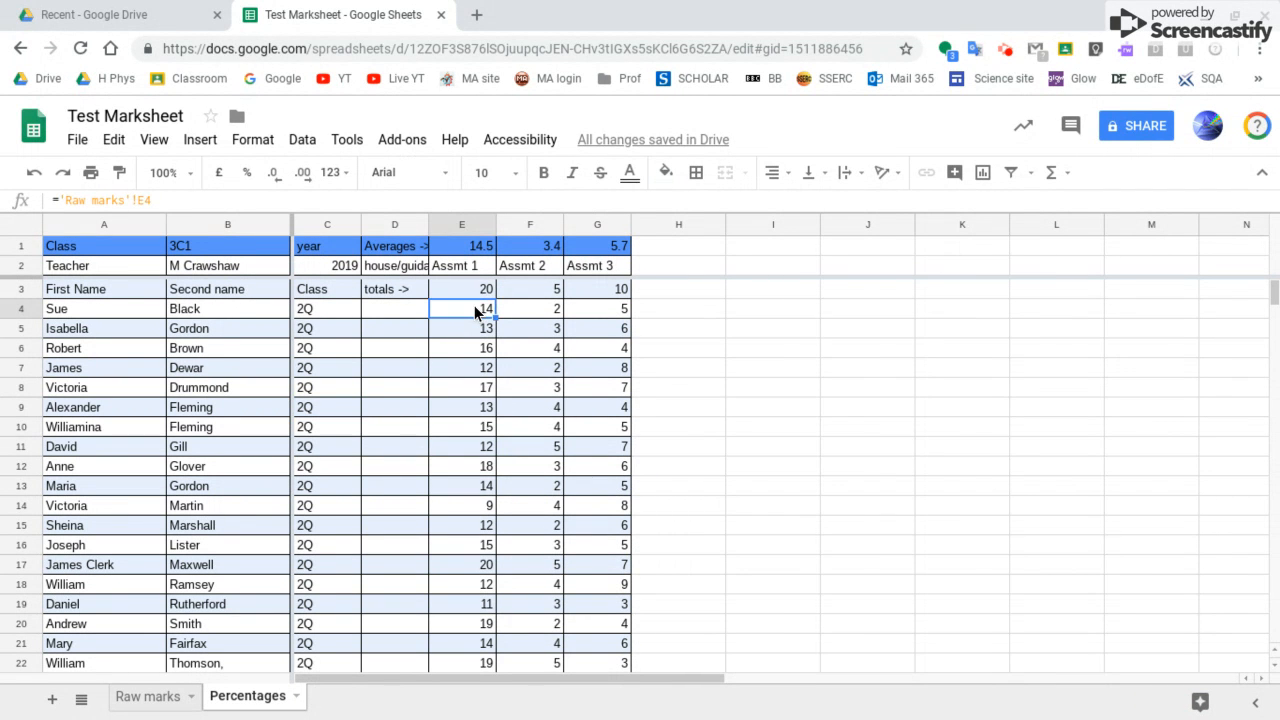
key("Delete")
left_click(308, 196)
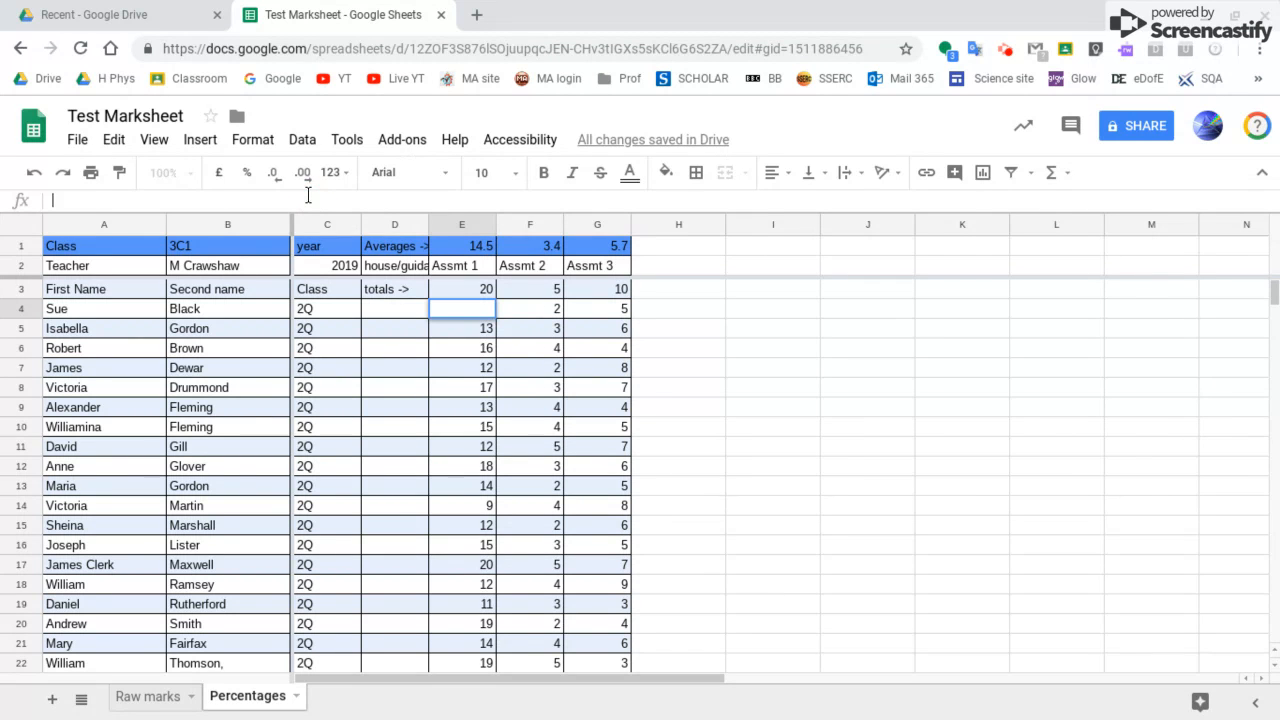
type("=(ar")
key("BackSpace")
key("BackSpace")
type("'")
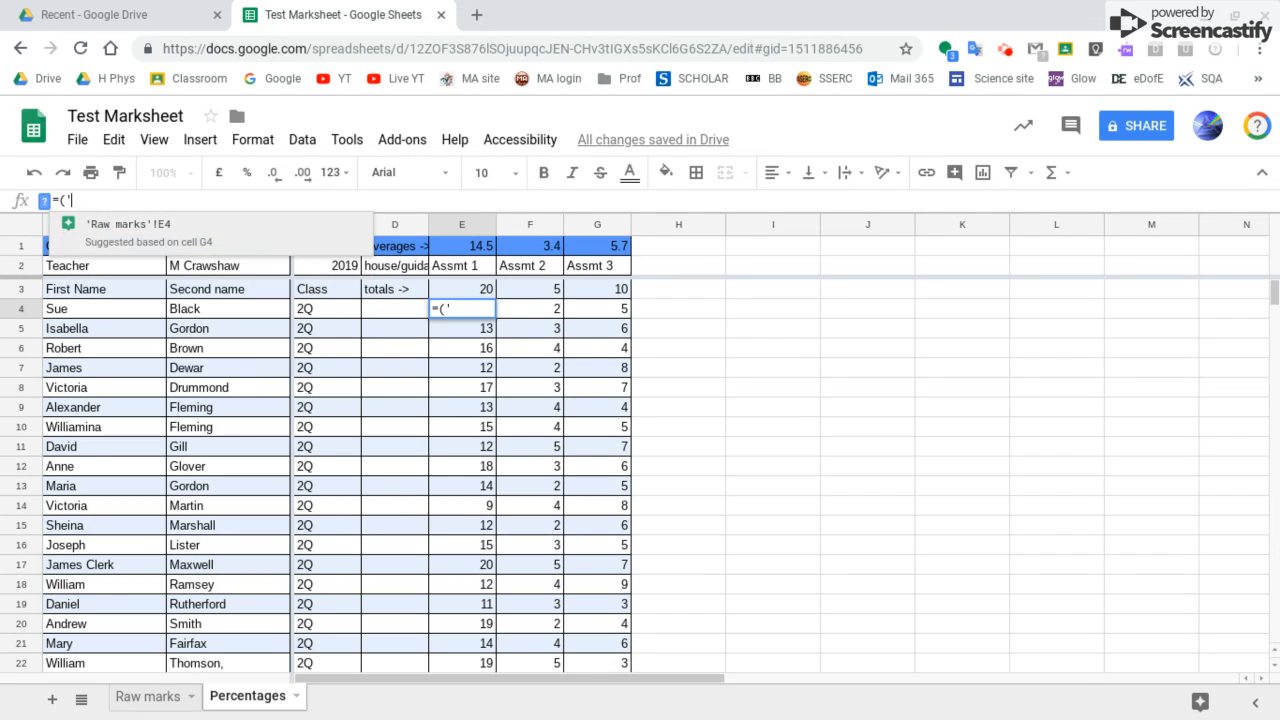
type("raw marks'!")
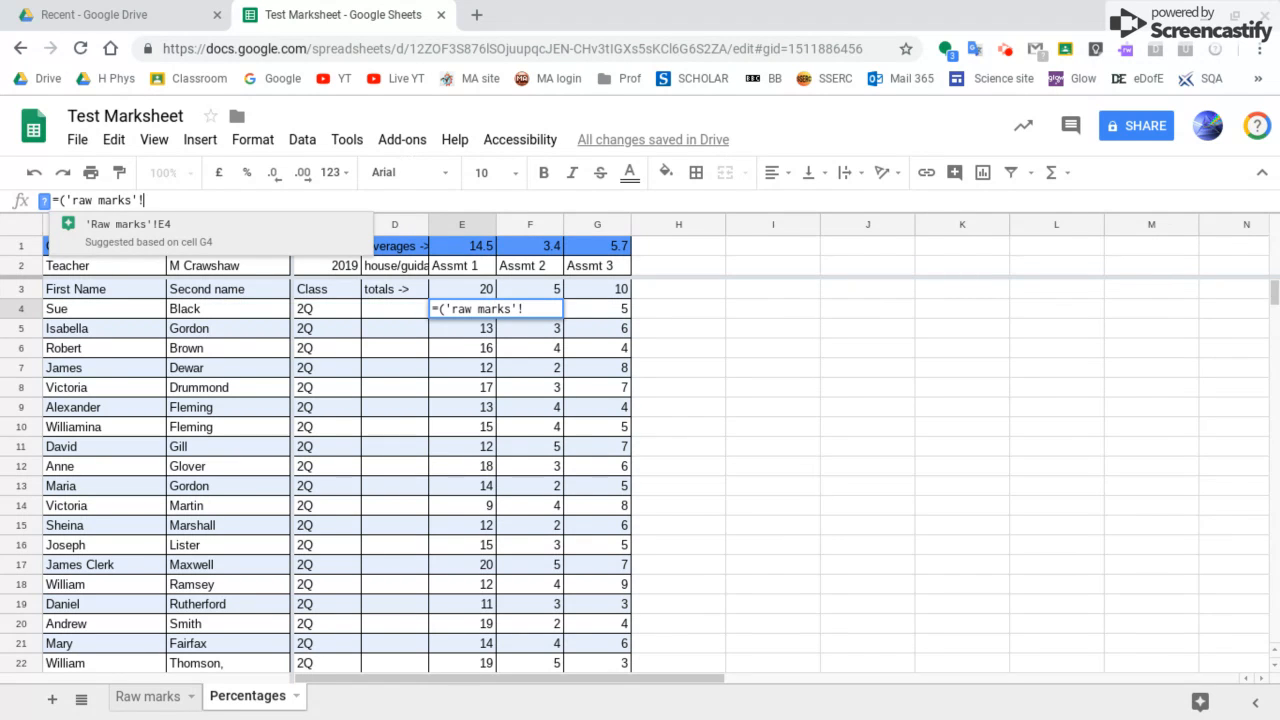
type(")")
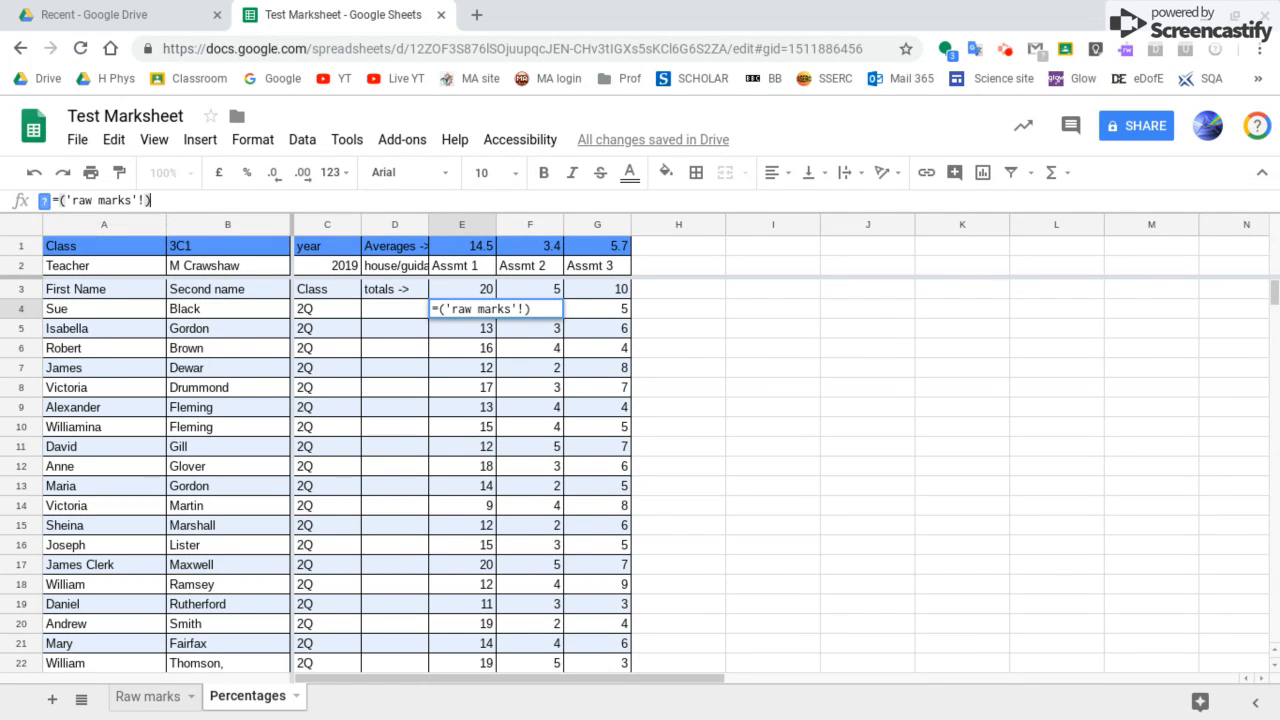
type("/")
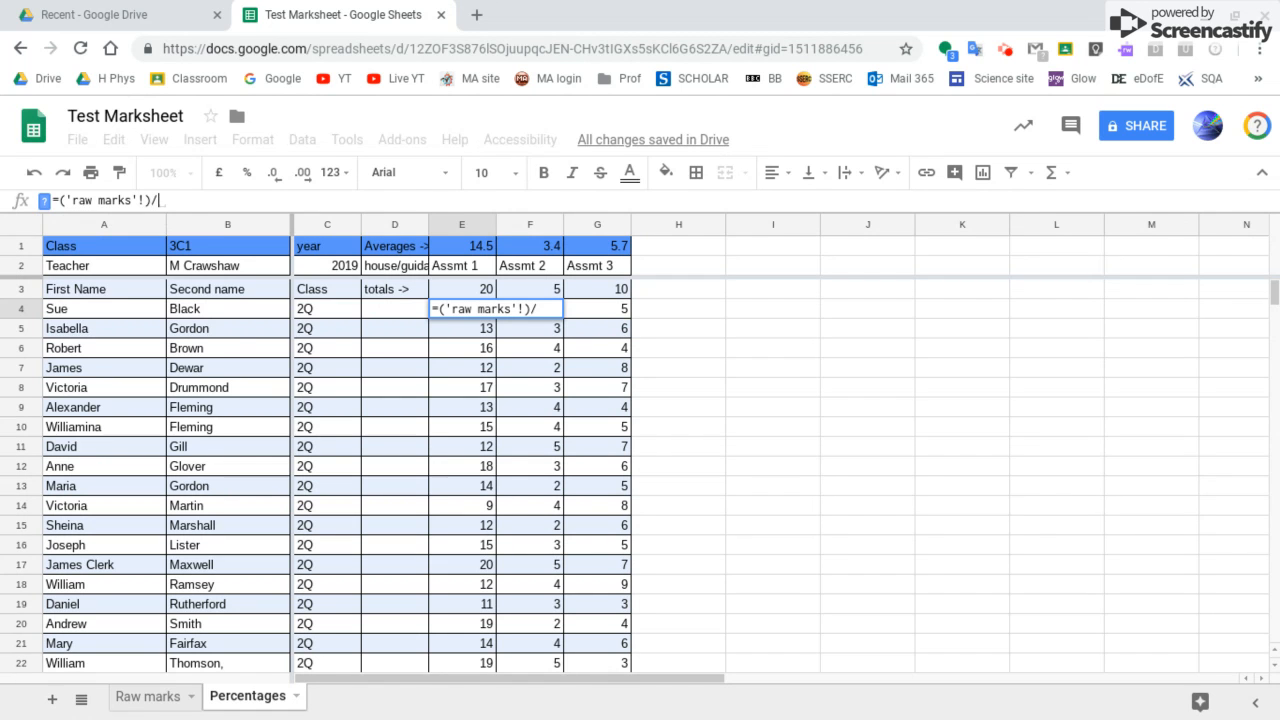
type("(raw ")
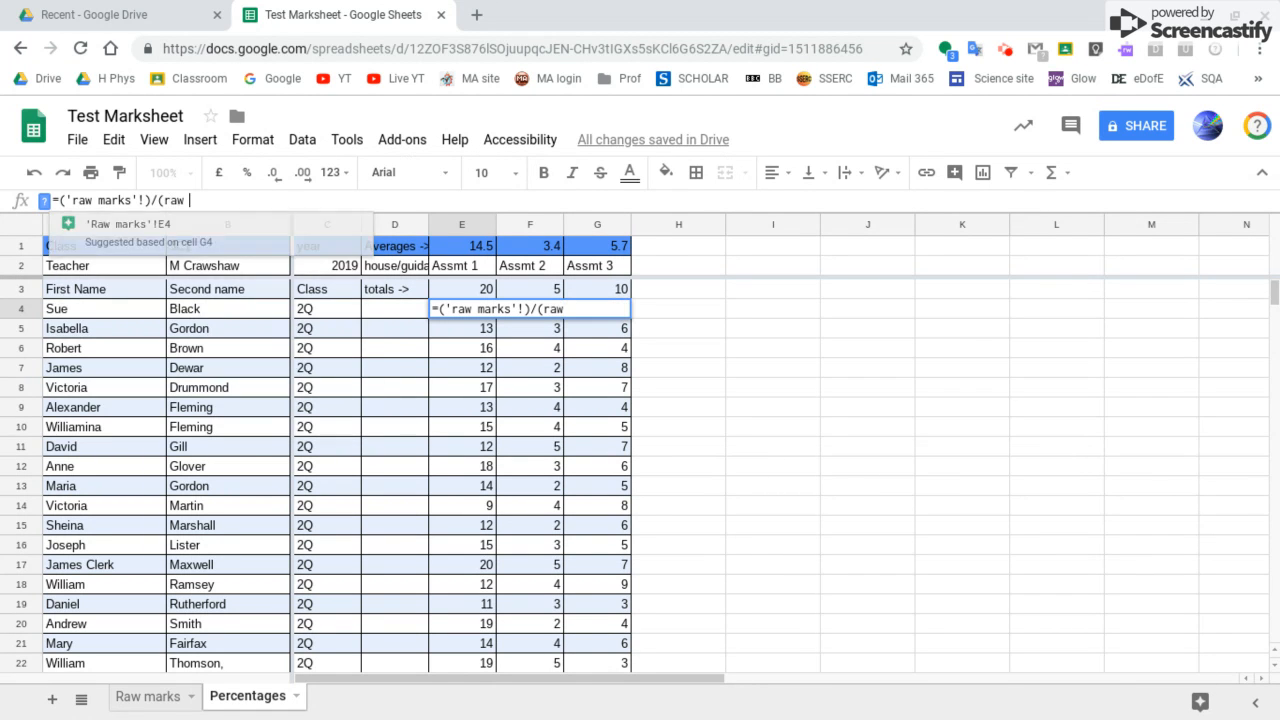
type("marks")
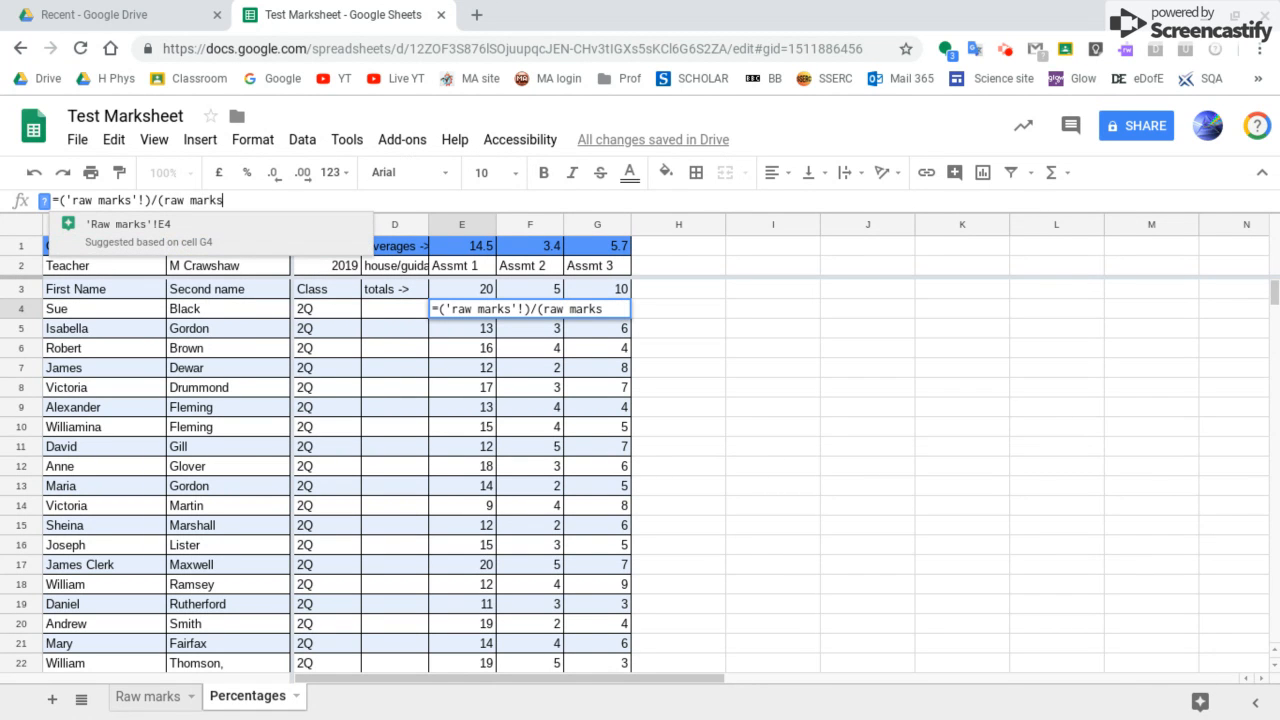
left_click(162, 200)
type("'")
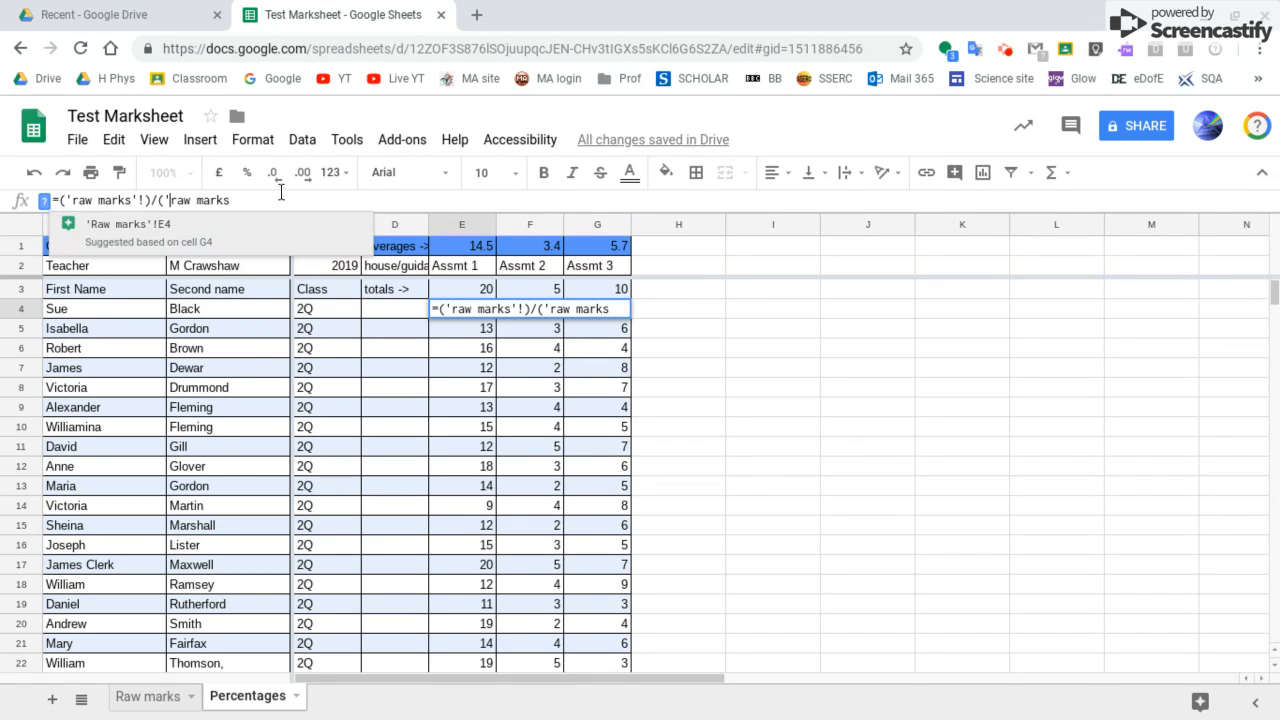
left_click(249, 202)
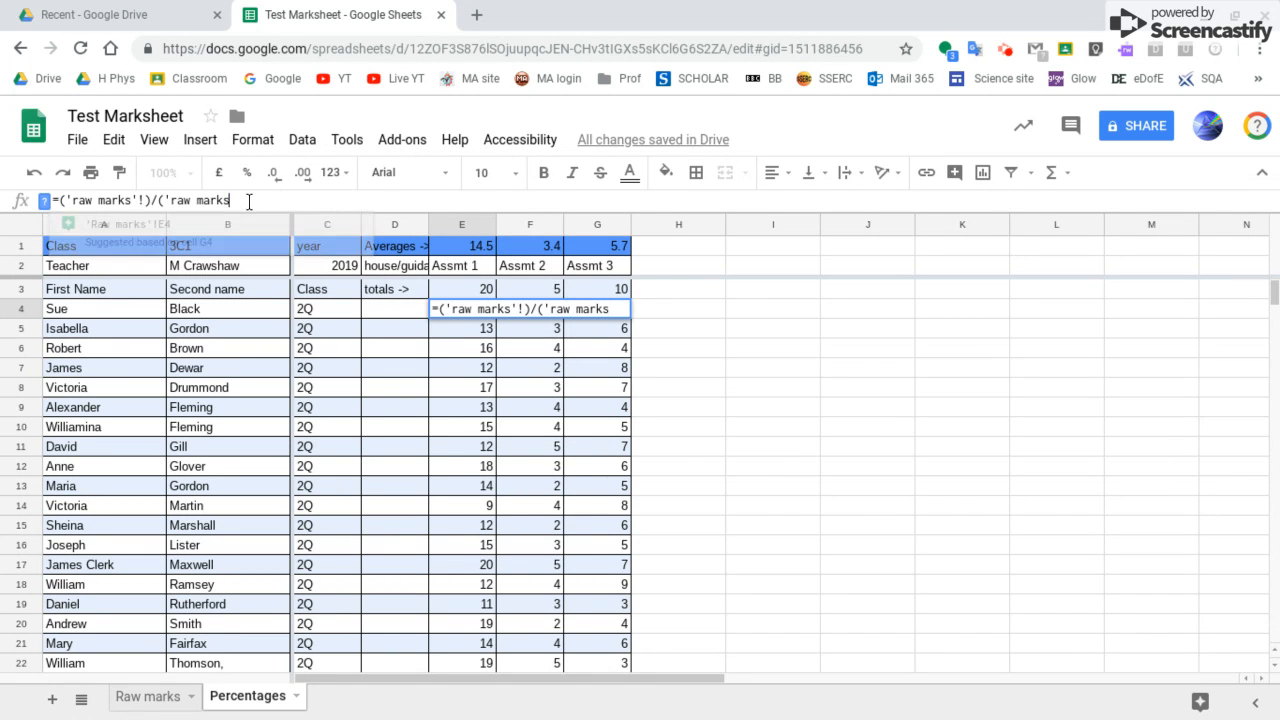
type("'!")
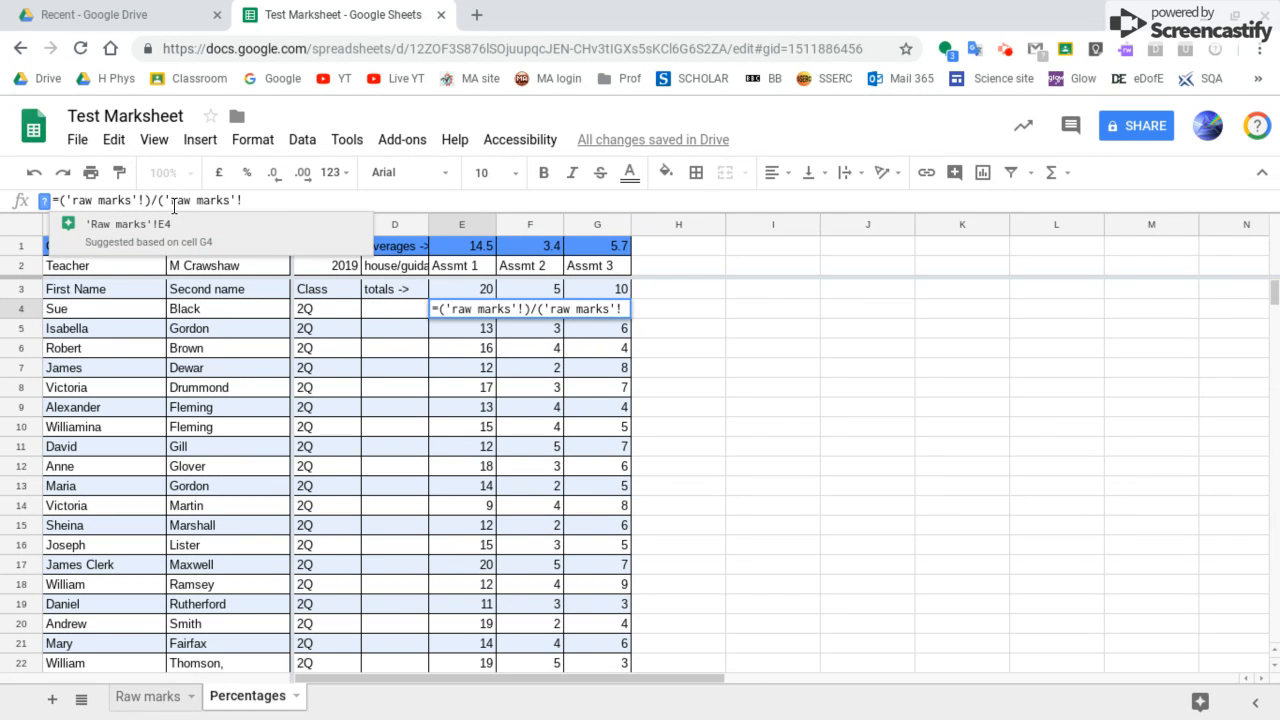
type("E4")
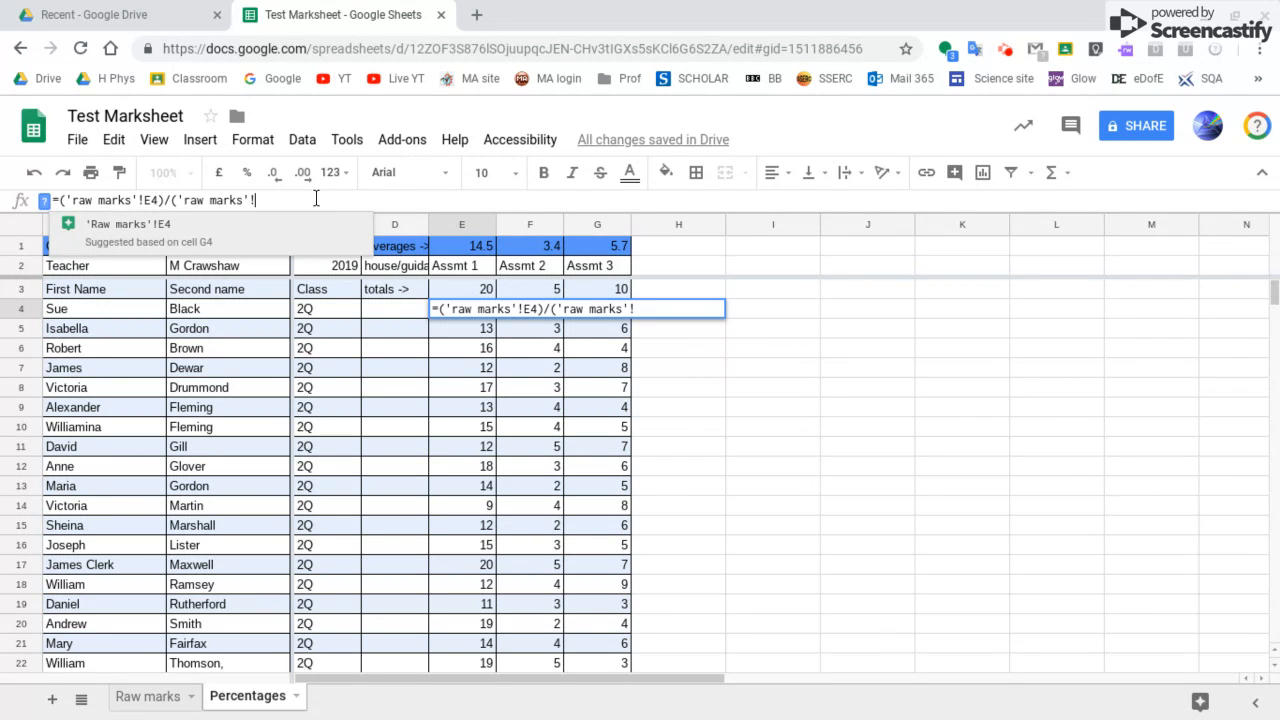
type("E$3")
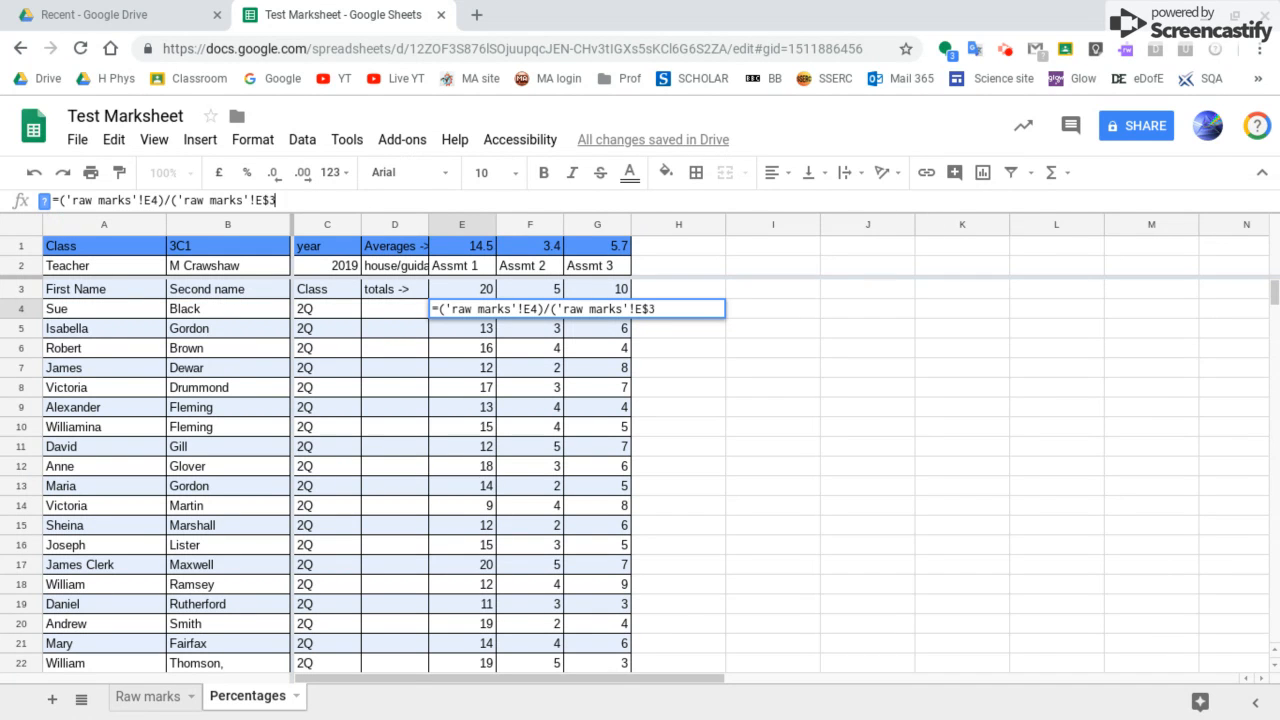
type(")")
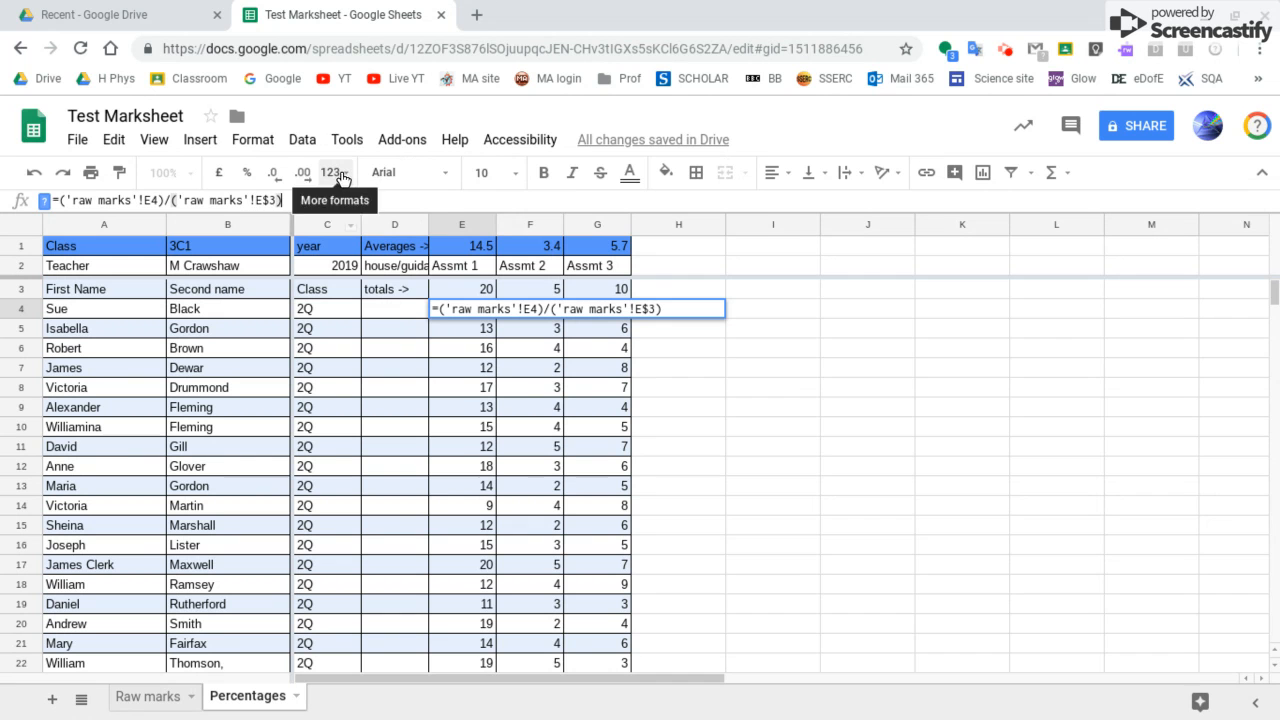
type("*100")
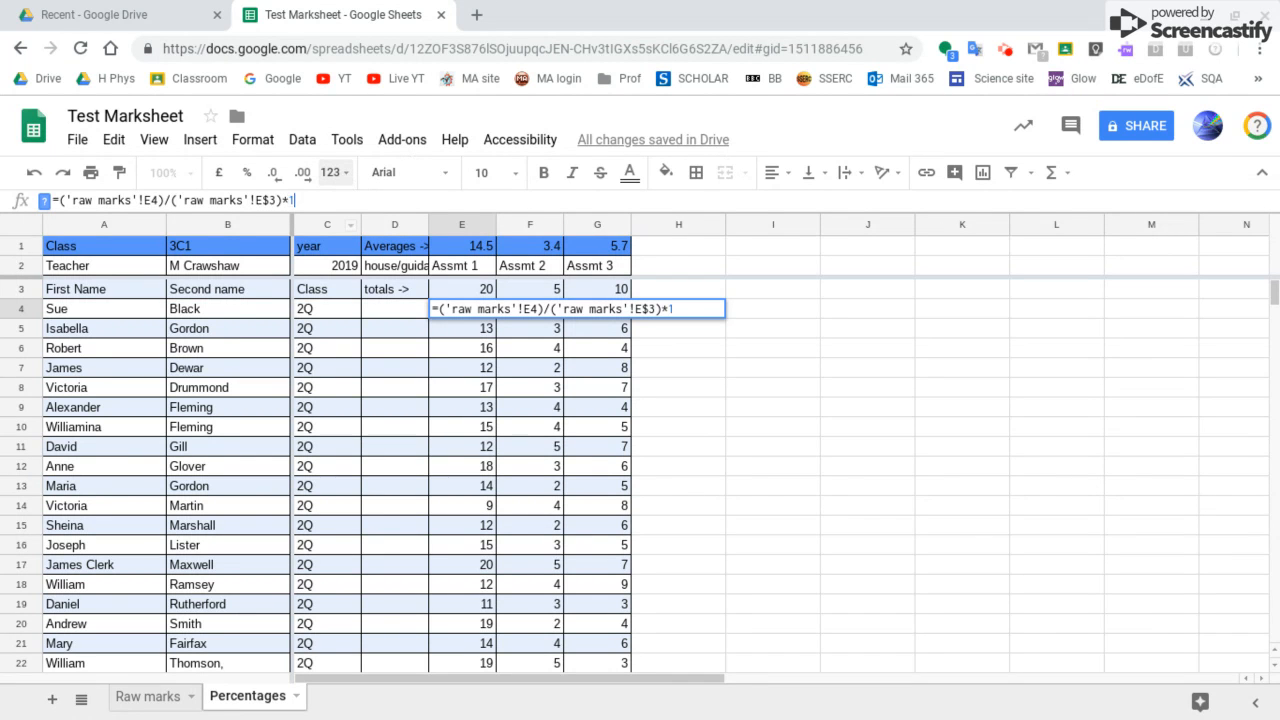
key("Return")
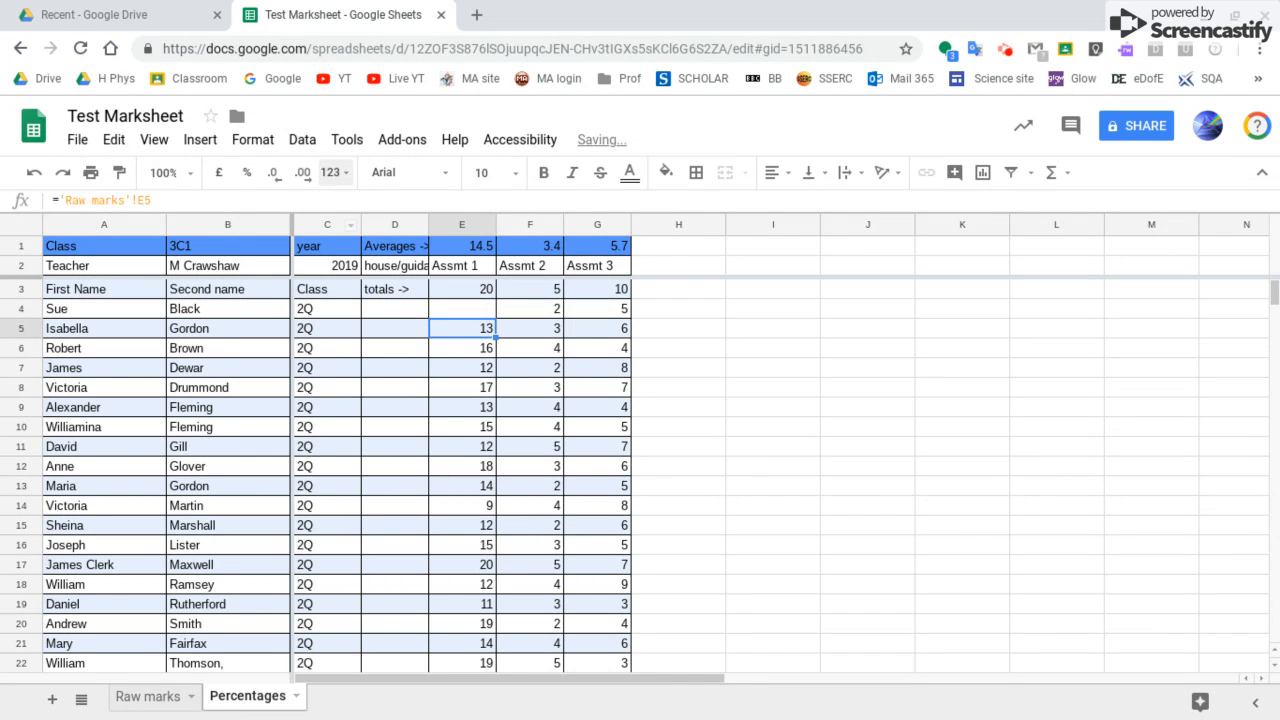
- Fill the percentage formula from E4 across to column G and down to row 30
left_click(488, 311)
left_click_drag(496, 318, 627, 316)
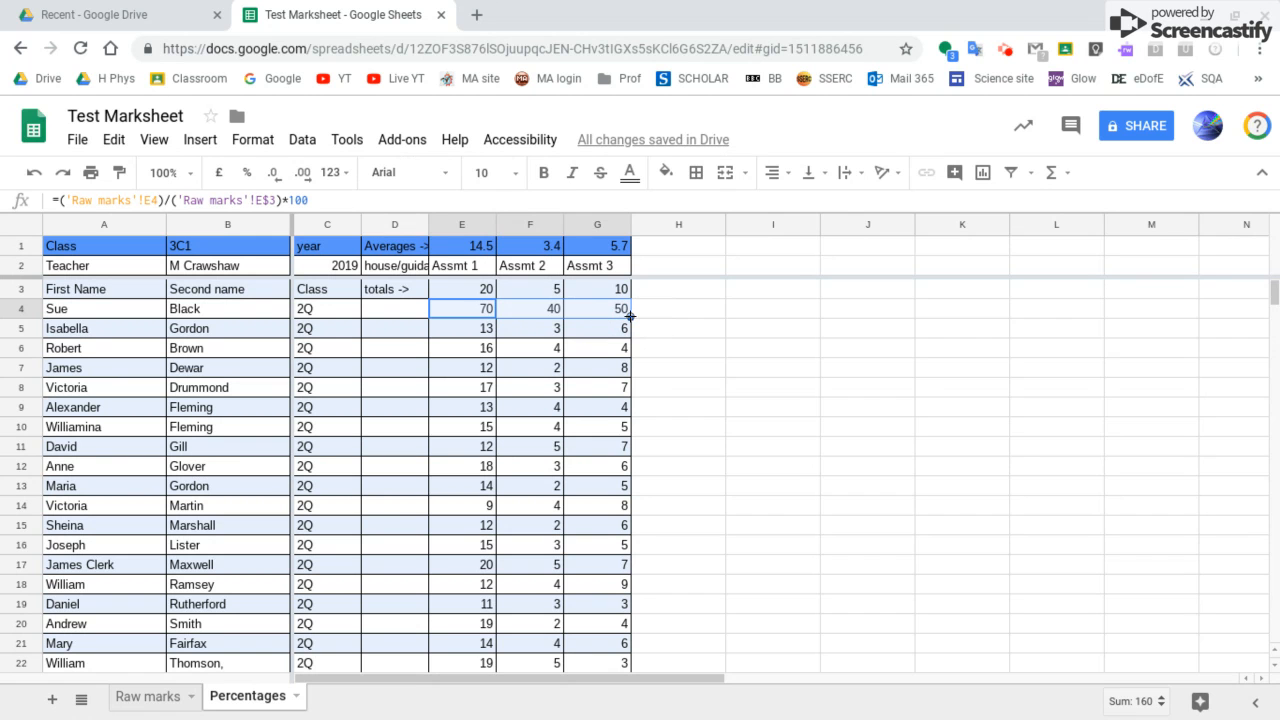
left_click_drag(630, 317, 627, 610)
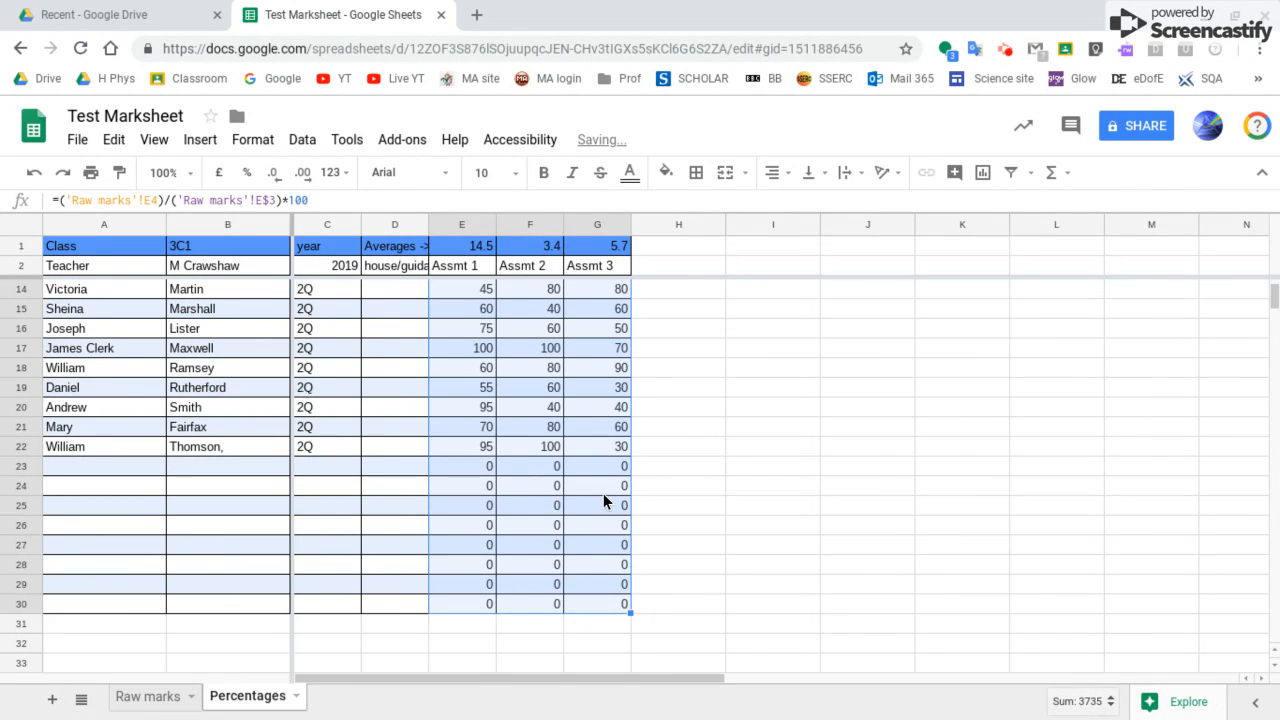
- Clear the linked raw averages from cells E1 to G1 on the Percentages sheet
scroll(592, 501, "up", 5)
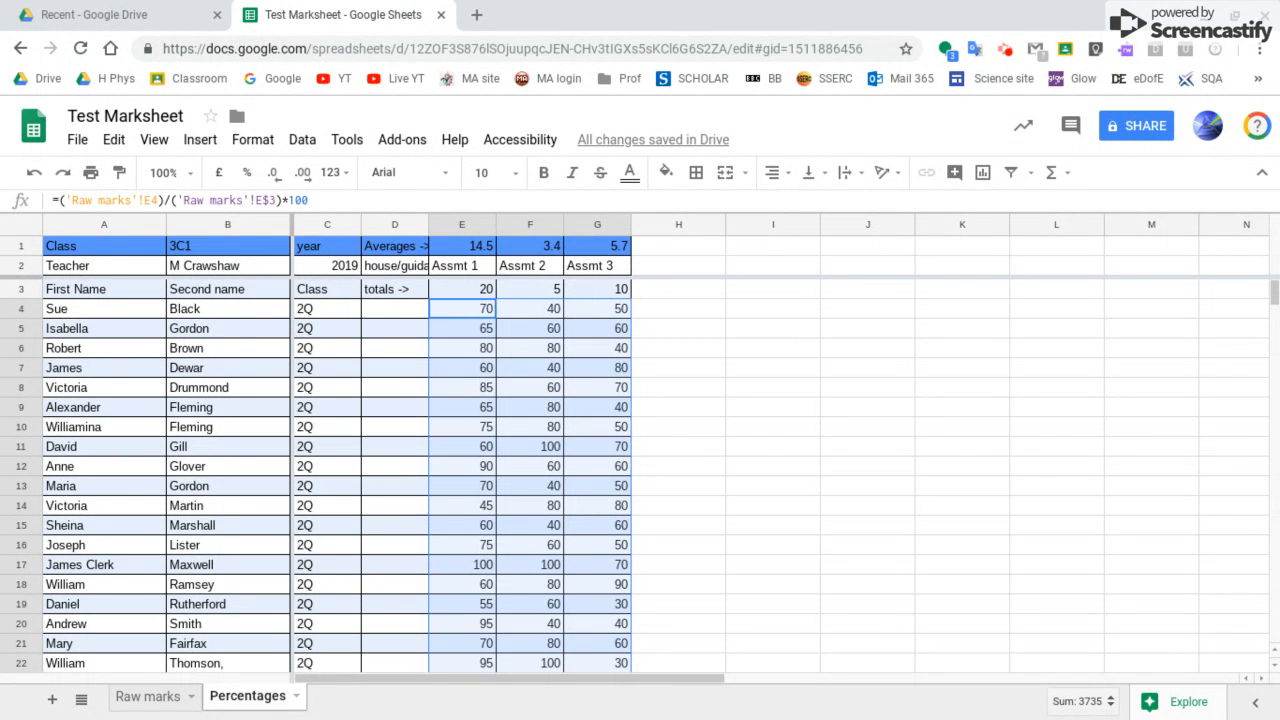
left_click(467, 247)
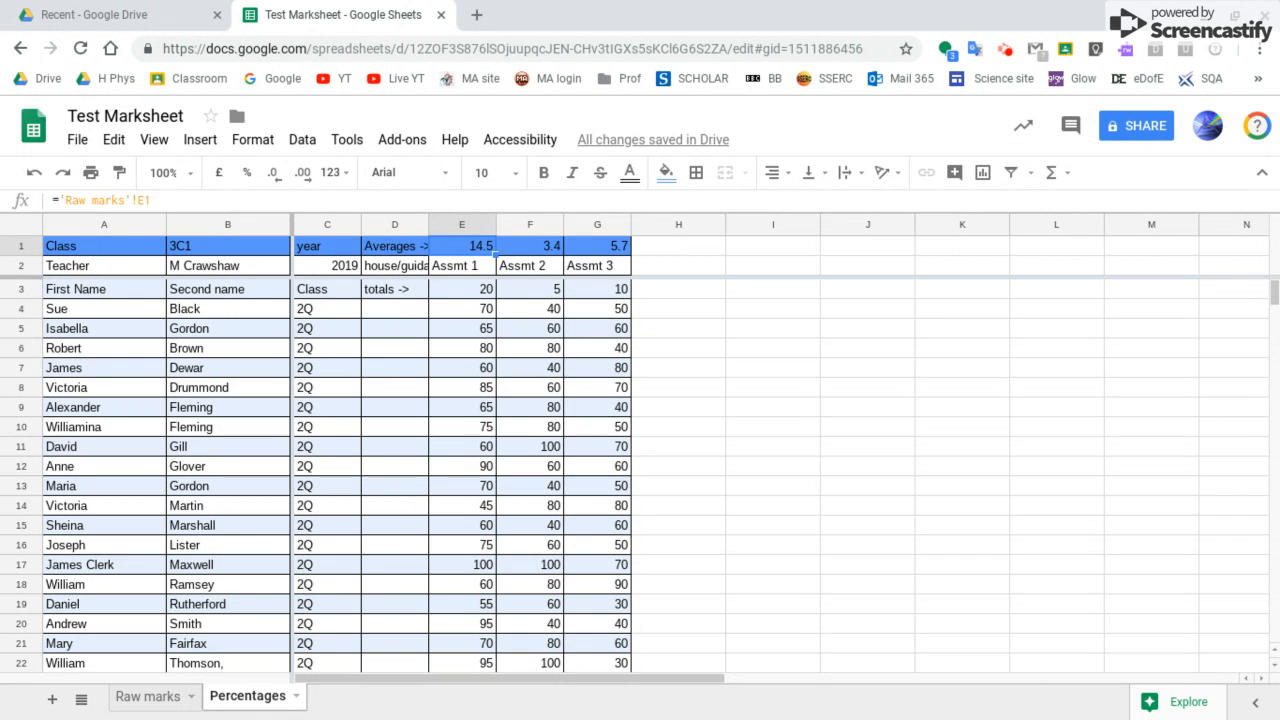
left_click(610, 244, "shift")
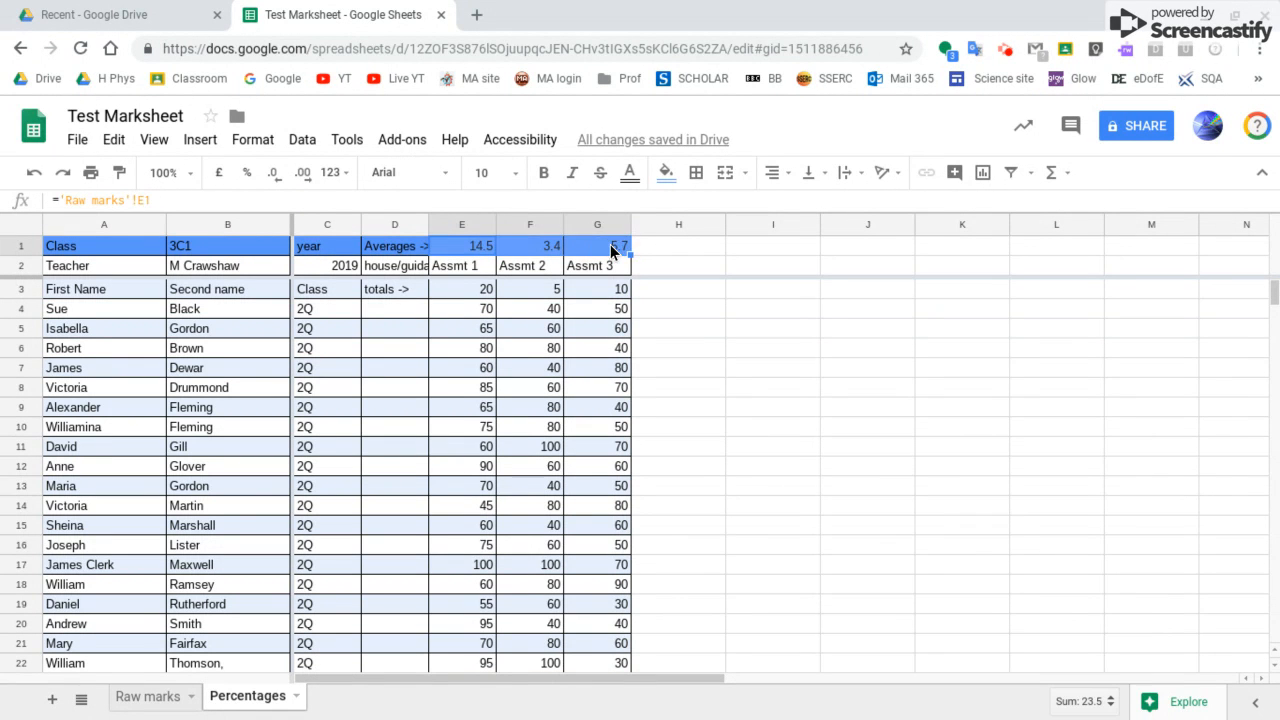
key("Delete")
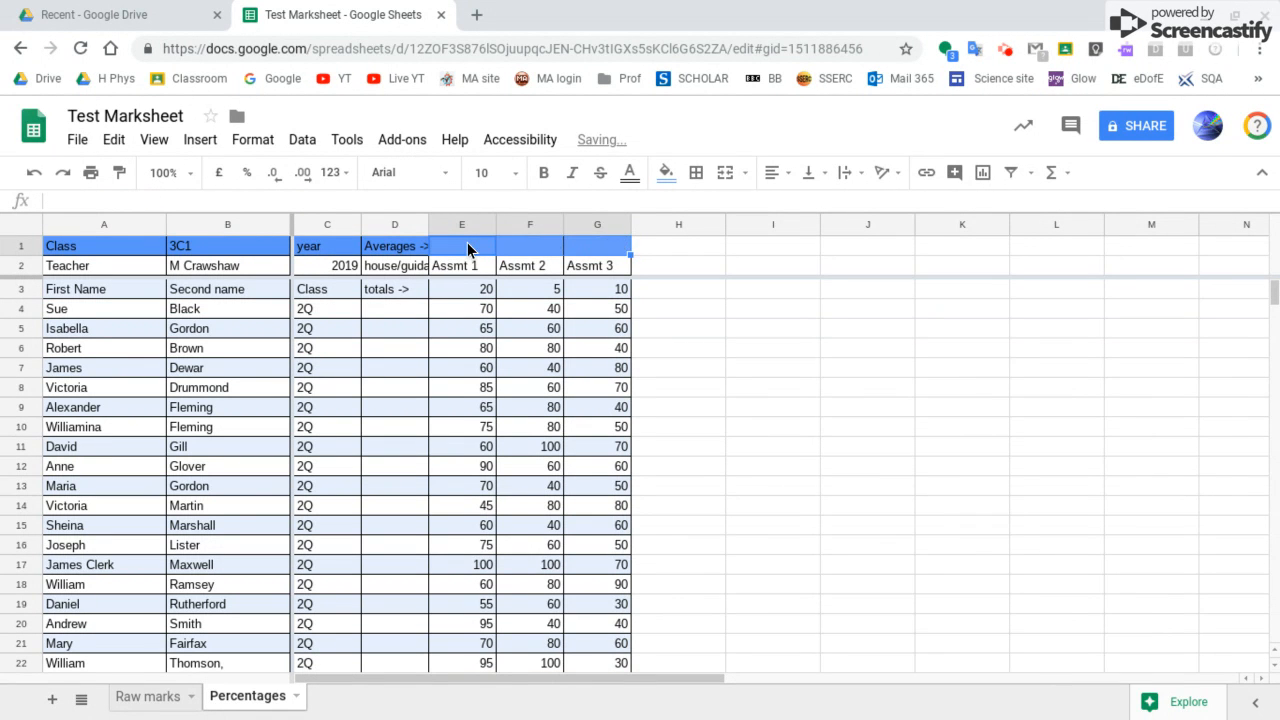
- Enter the formula =average(E4:E22) in cell E1 to average the Assmt 1 percentages
left_click(383, 200)
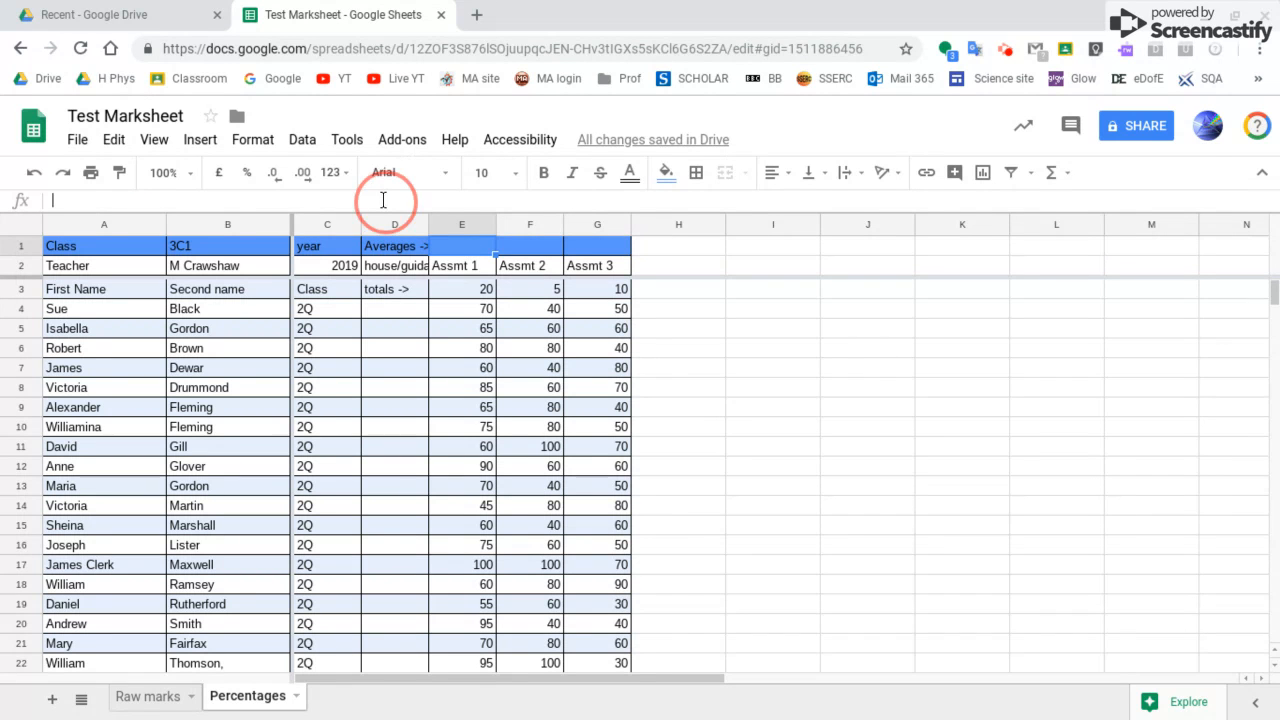
type("=average")
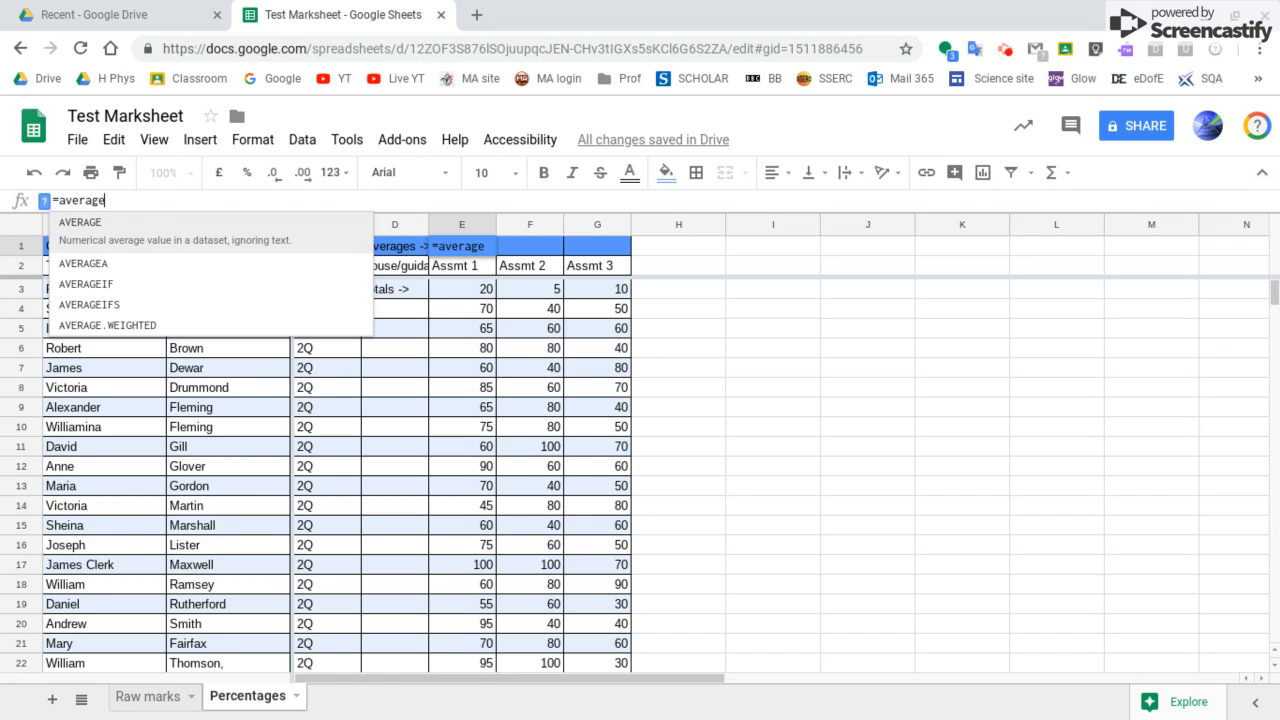
type("(")
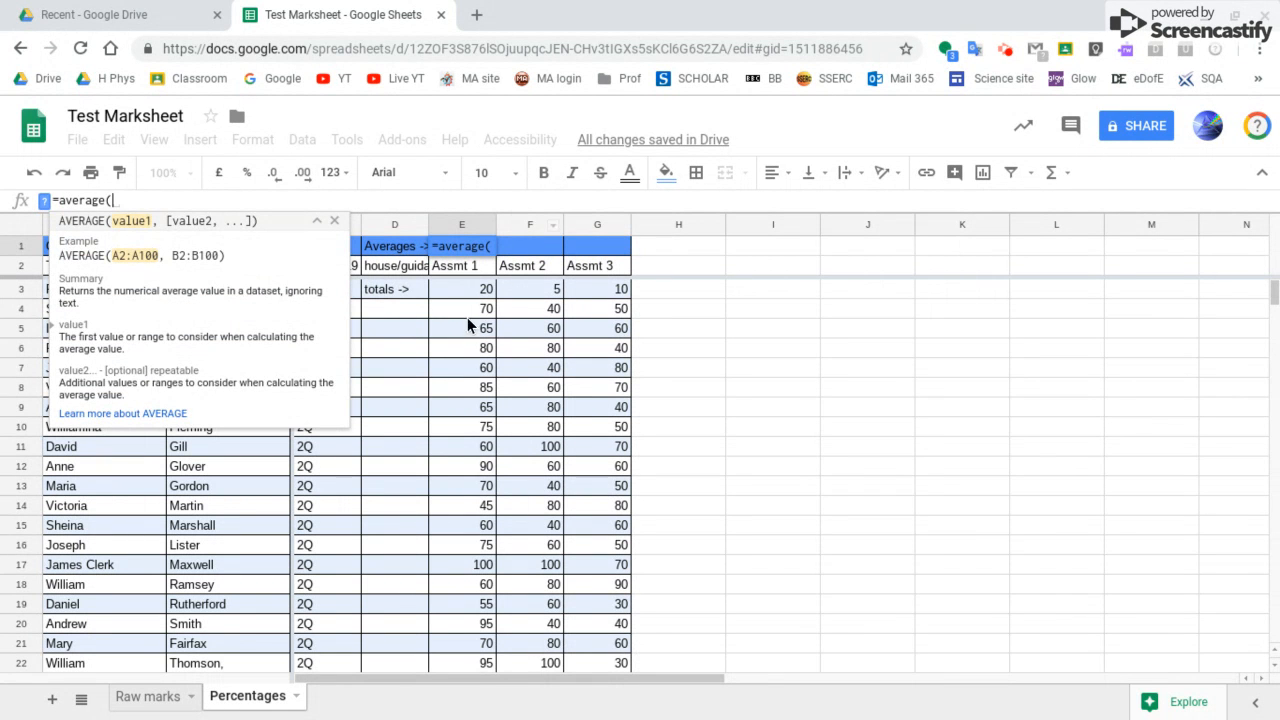
left_click_drag(470, 306, 466, 582)
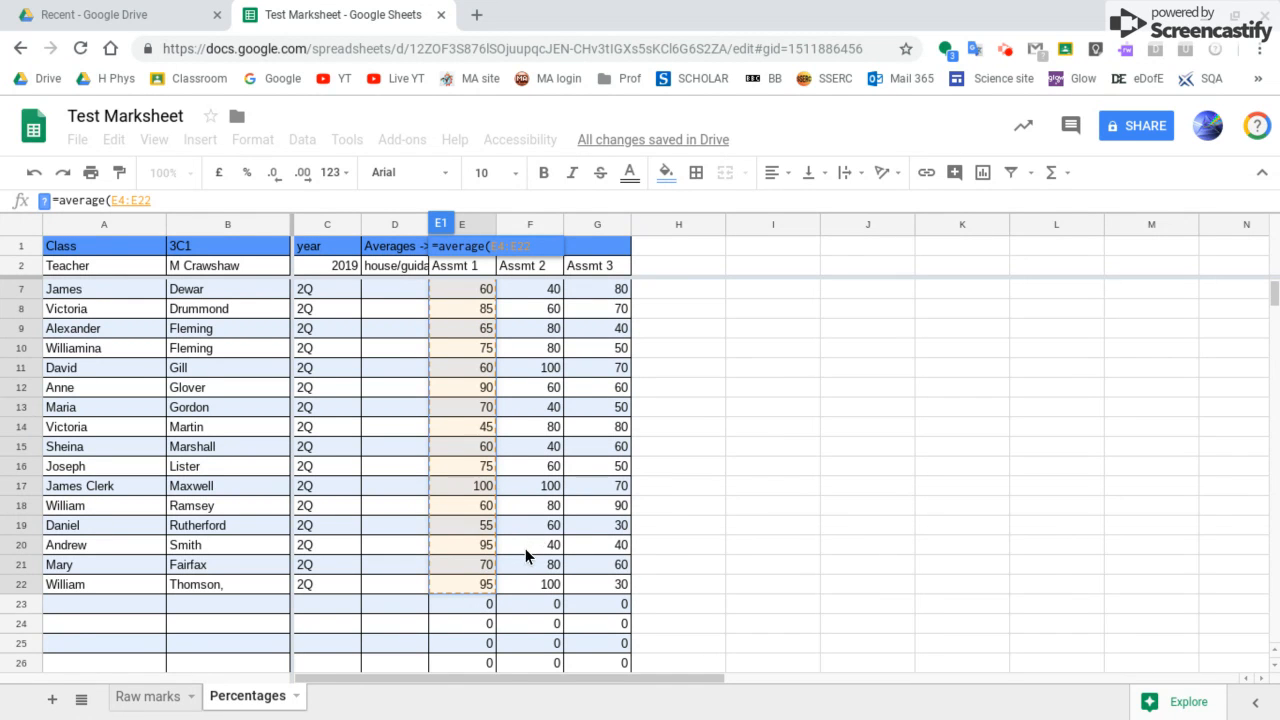
scroll(525, 548, "up", 2)
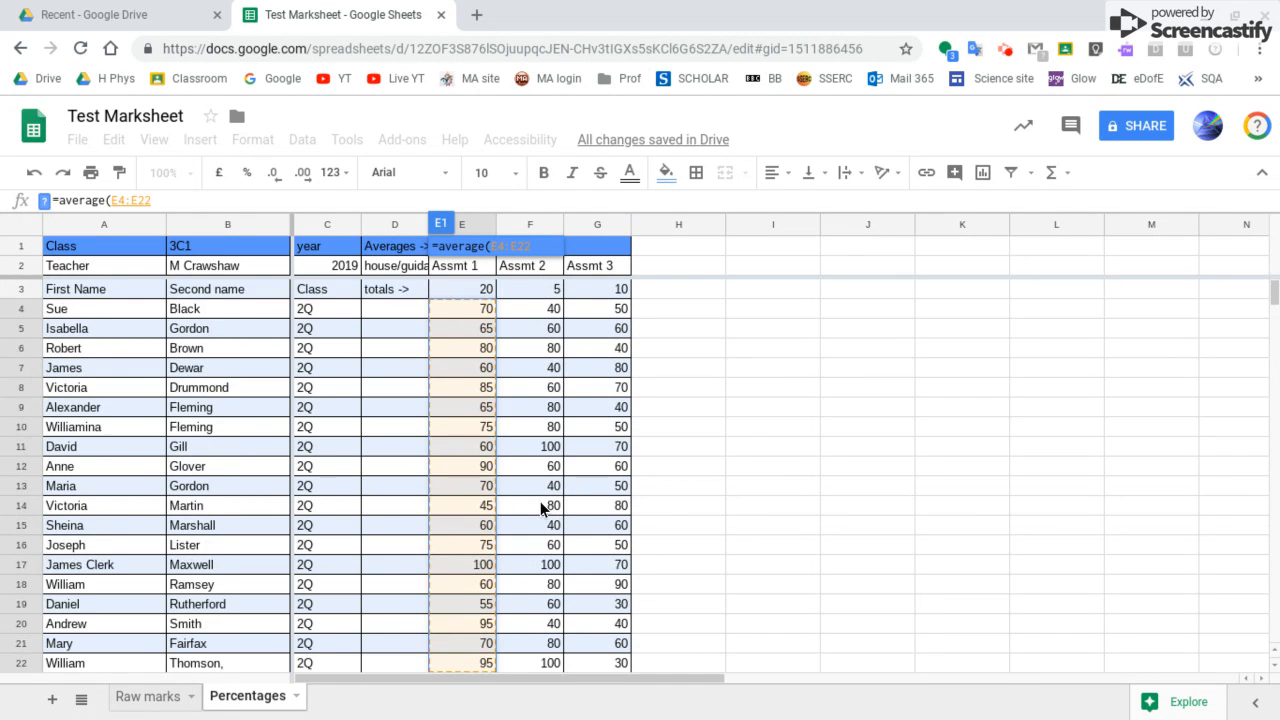
key("Return")
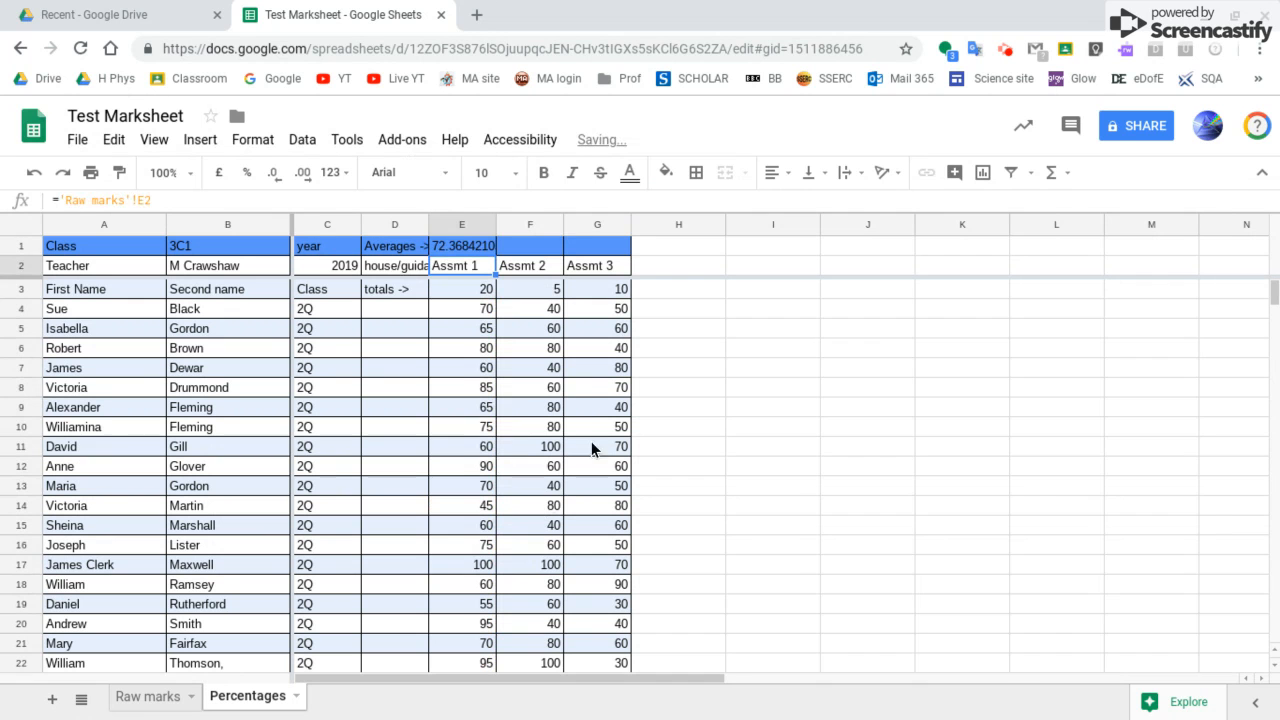
- Fill the average formula from E1 across to G1 and reduce the averages' display to whole numbers
left_click(479, 245)
left_click_drag(495, 255, 622, 257)
left_click(273, 176)
left_click(273, 176)
left_click(273, 176)
left_click(273, 176)
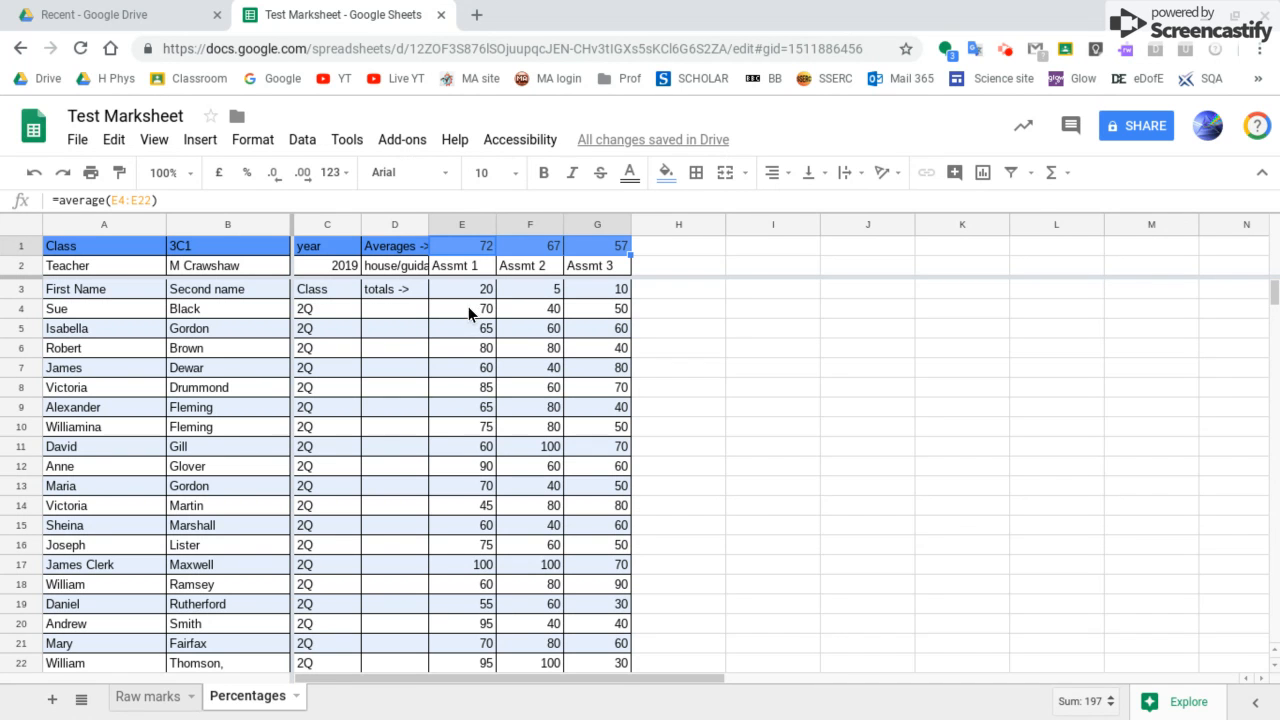
- Start a colour scale conditional format for E4:E22 and set its minimum point colour to red
left_click_drag(466, 306, 466, 526)
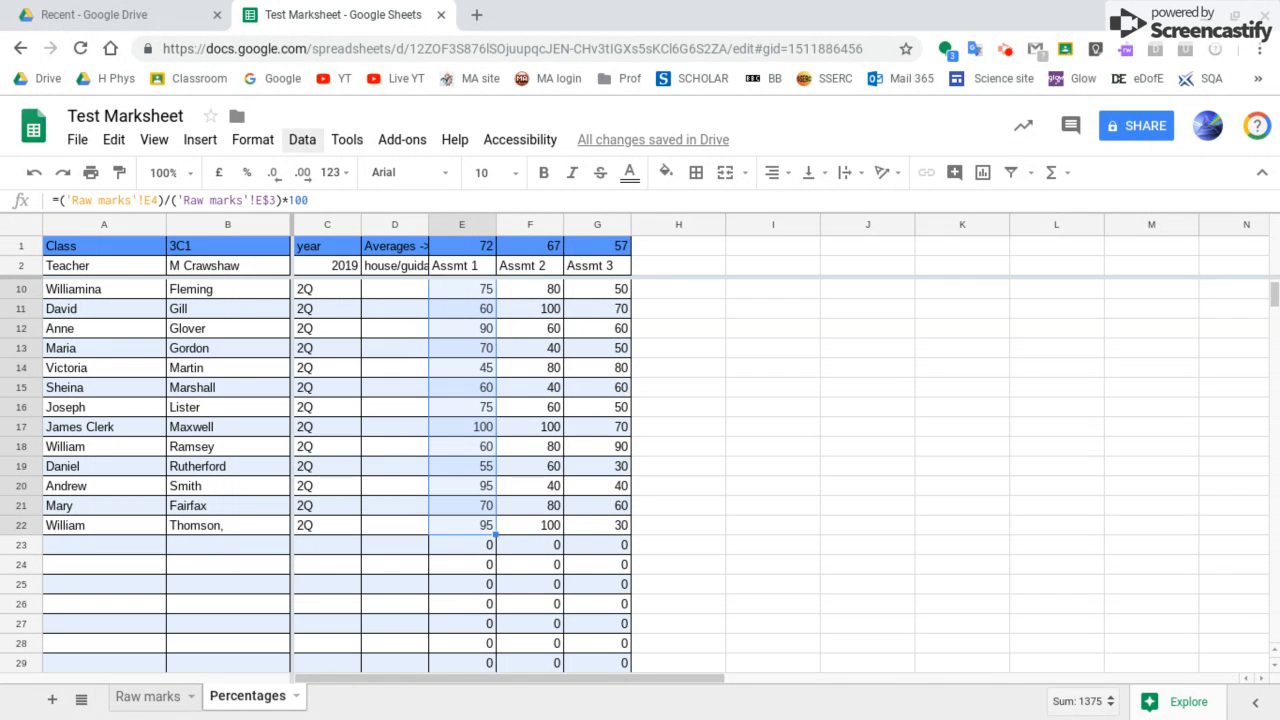
left_click(255, 139)
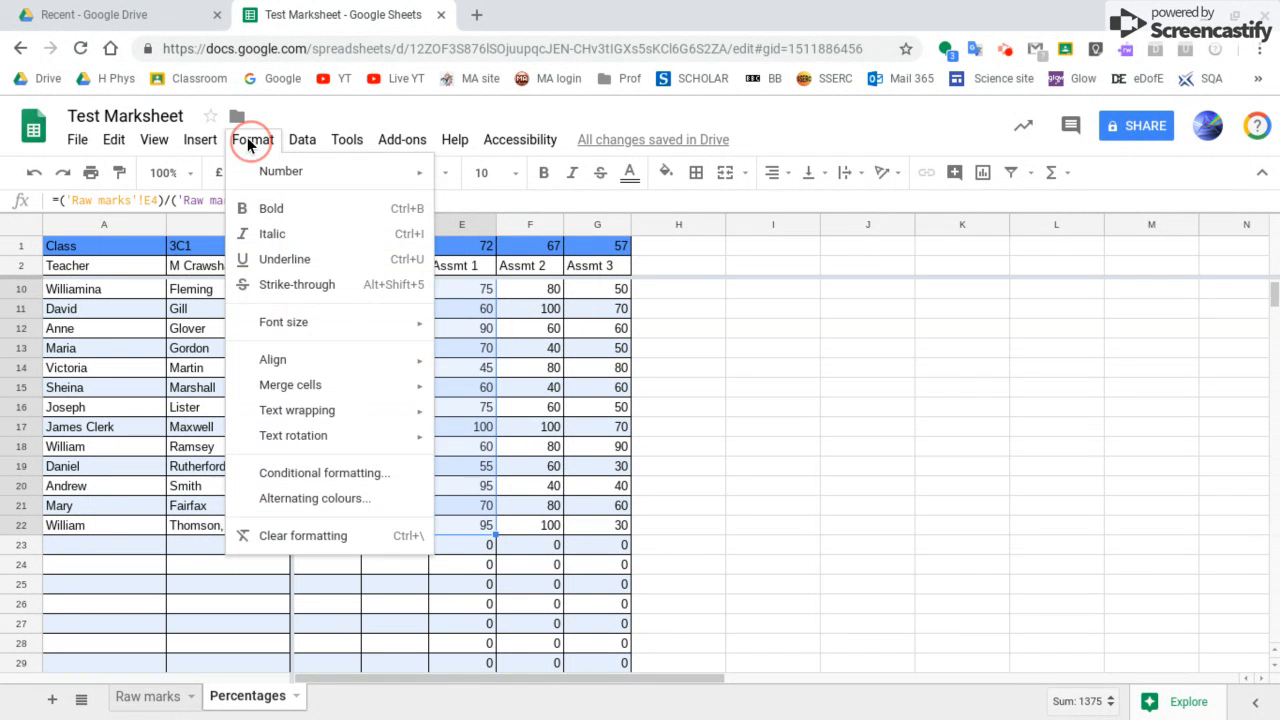
left_click(286, 481)
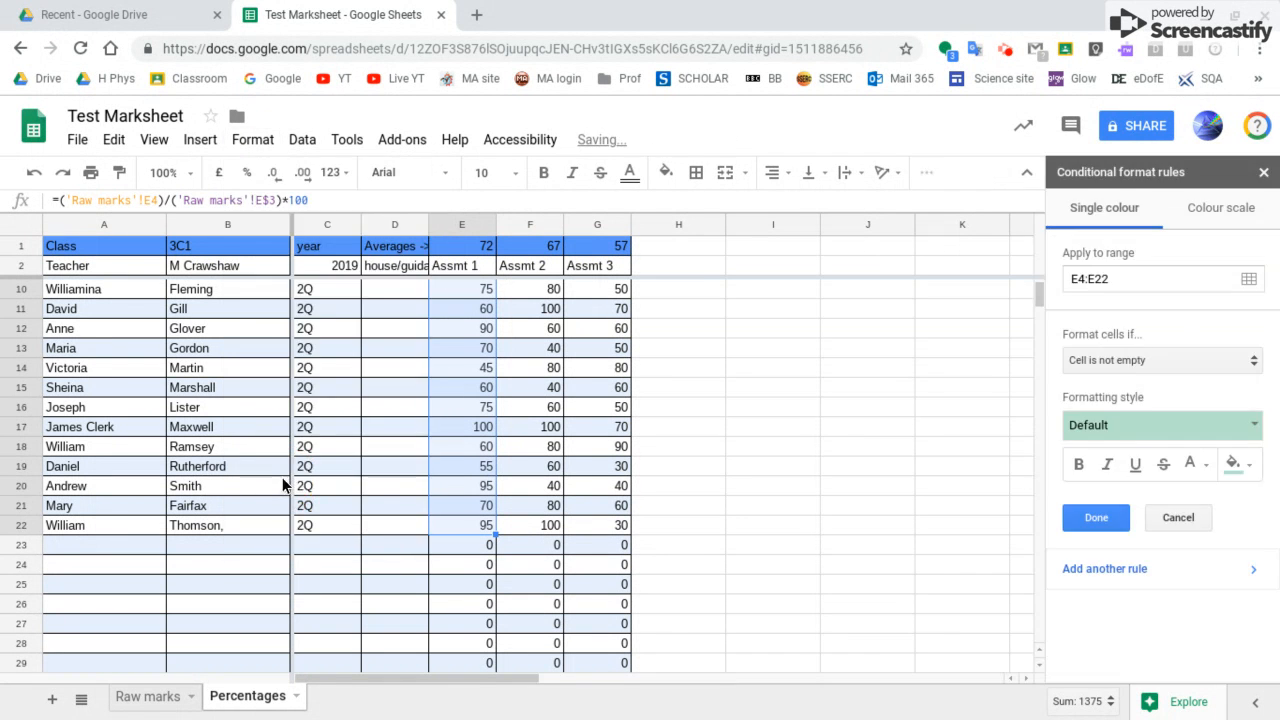
left_click(1226, 213)
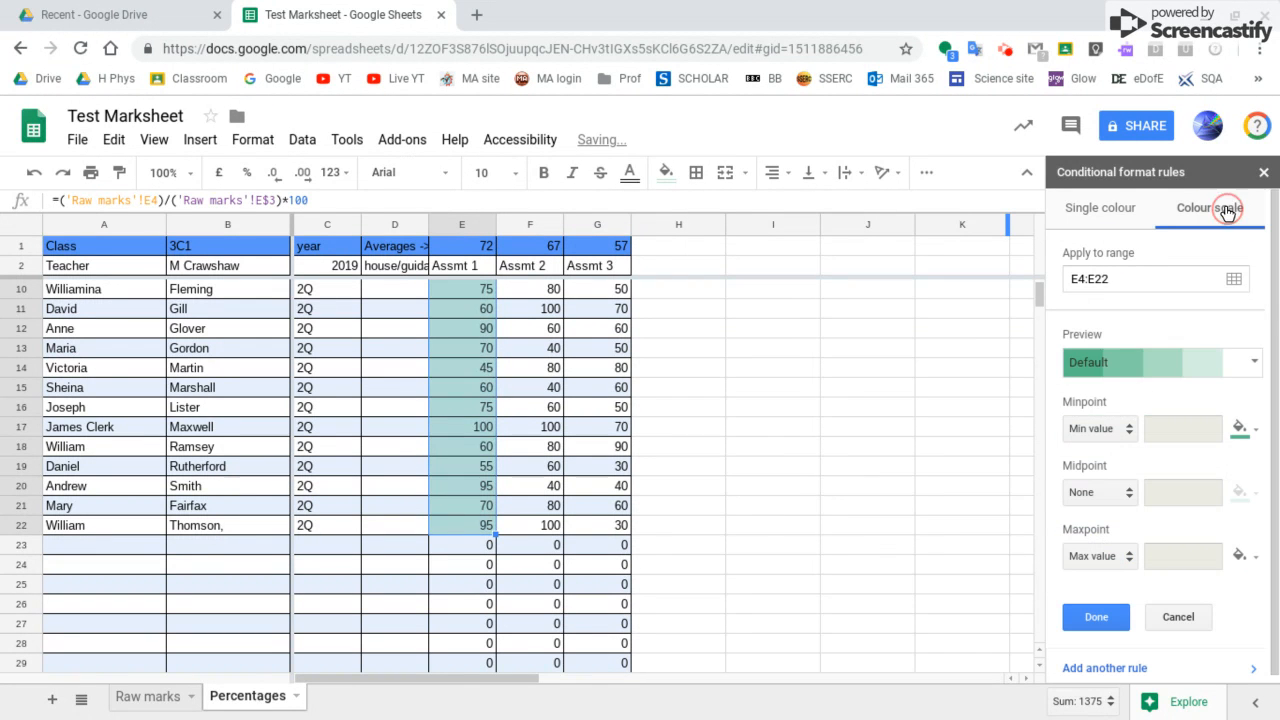
left_click(1255, 430)
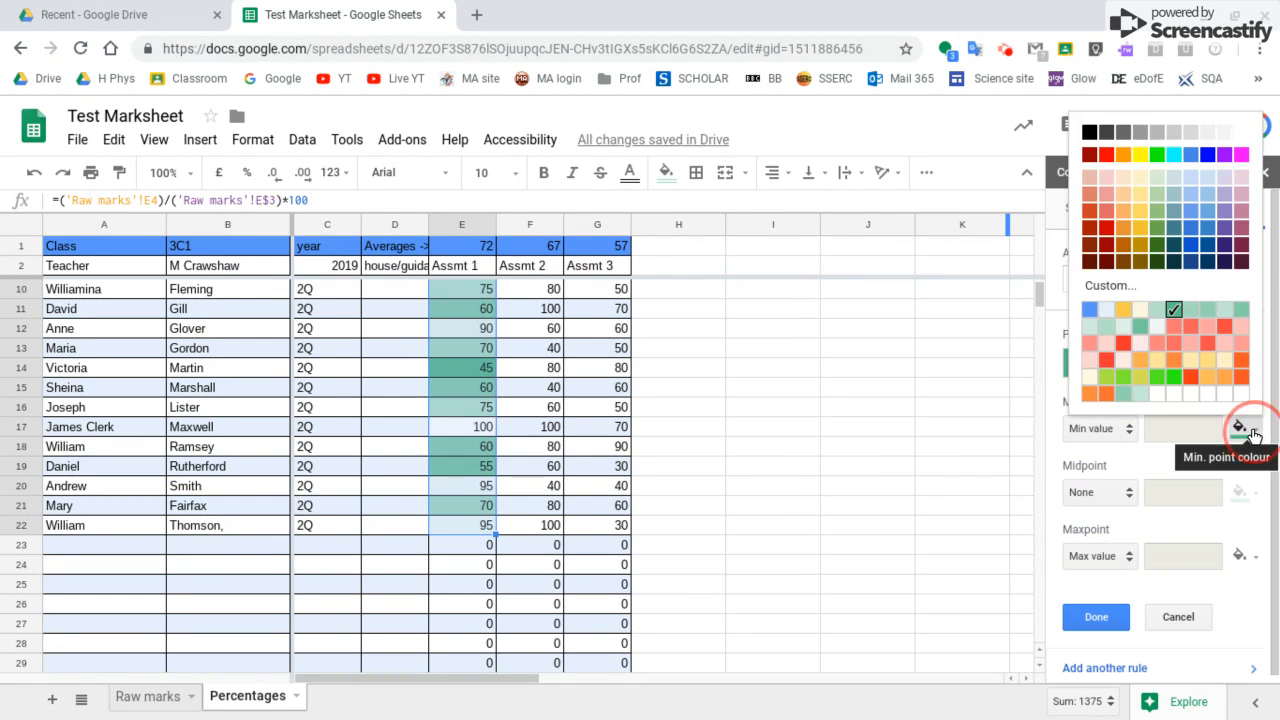
left_click(1106, 155)
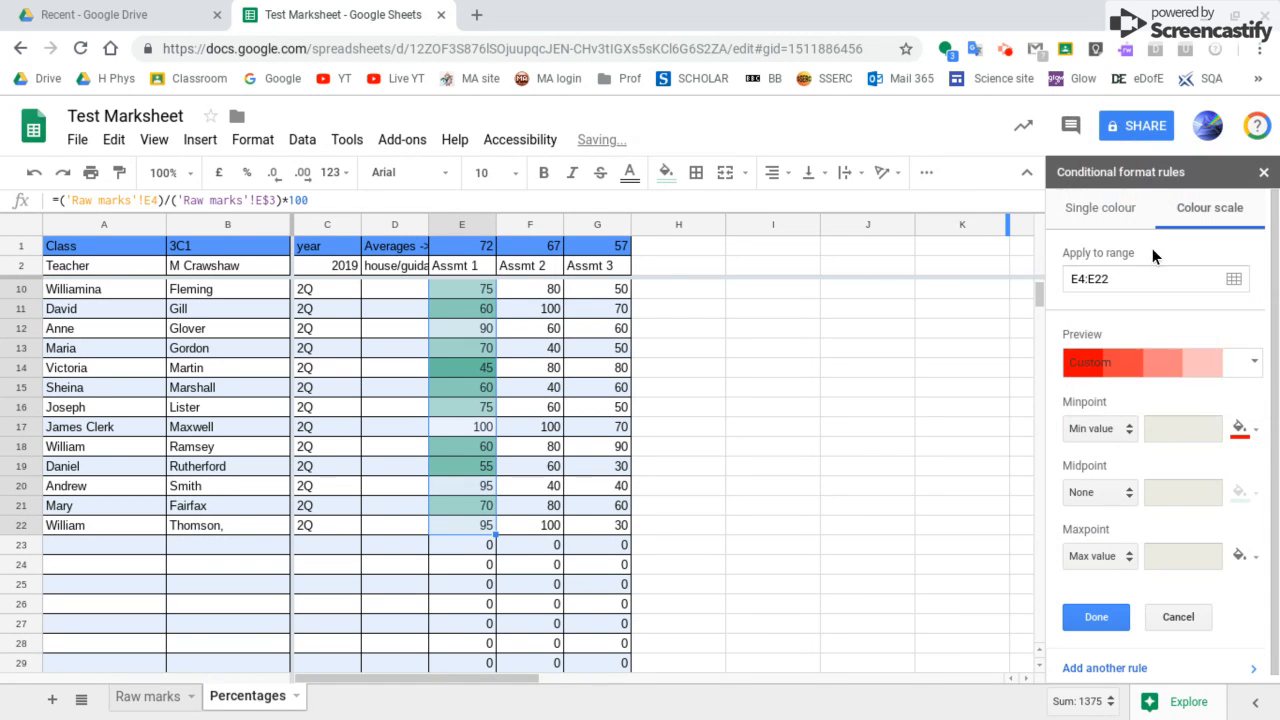
- Give the E4:E22 colour scale a yellow midpoint at number 70 and a green maximum point, and save the rule
left_click(1127, 492)
left_click(1112, 527)
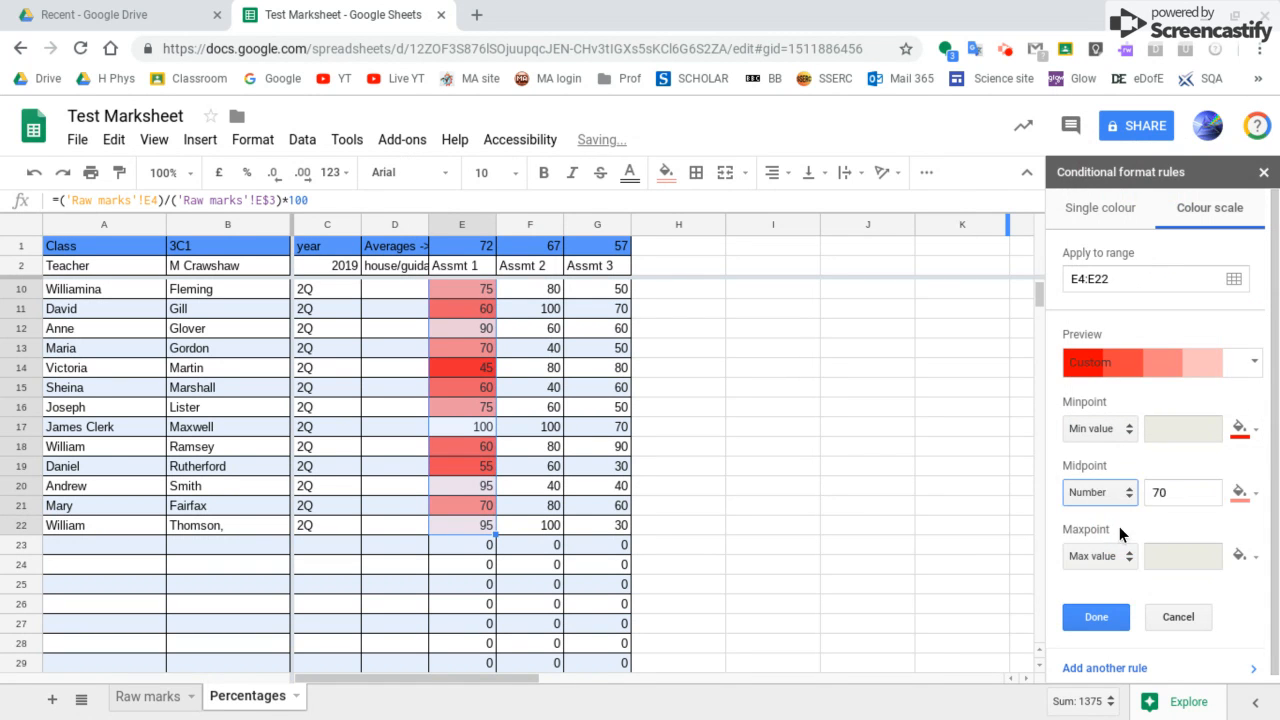
left_click(1240, 492)
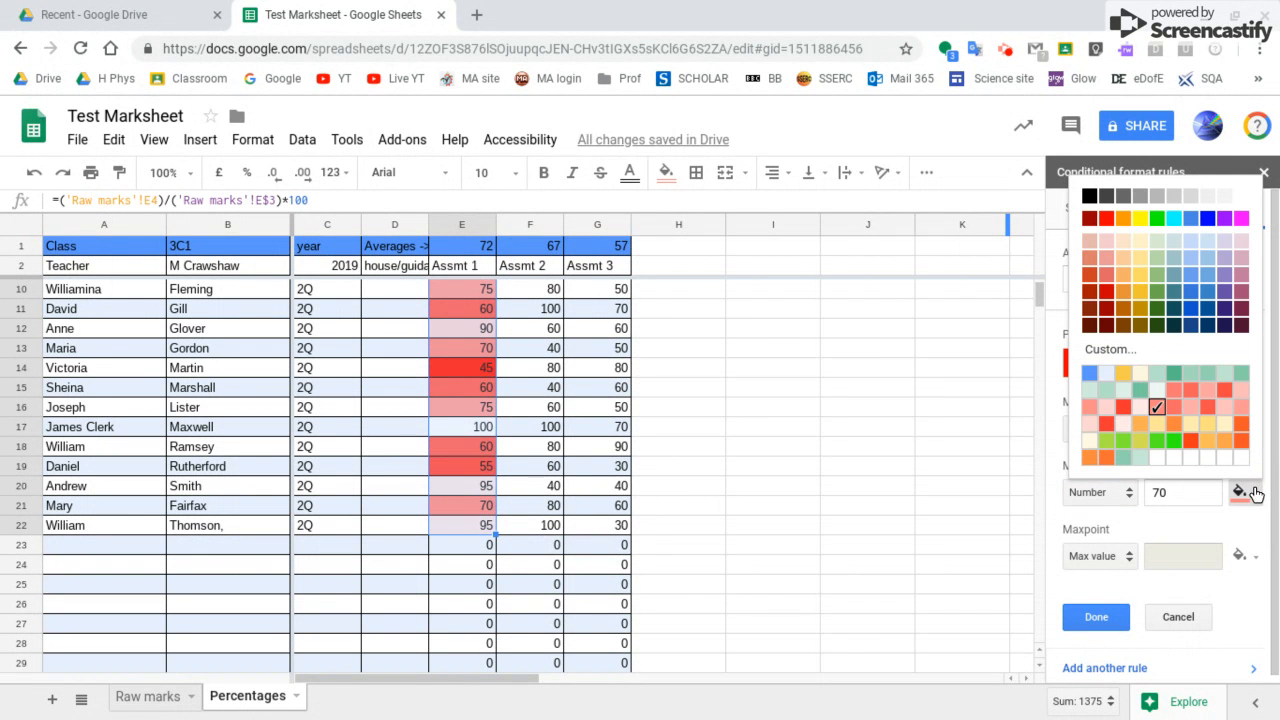
left_click(1140, 219)
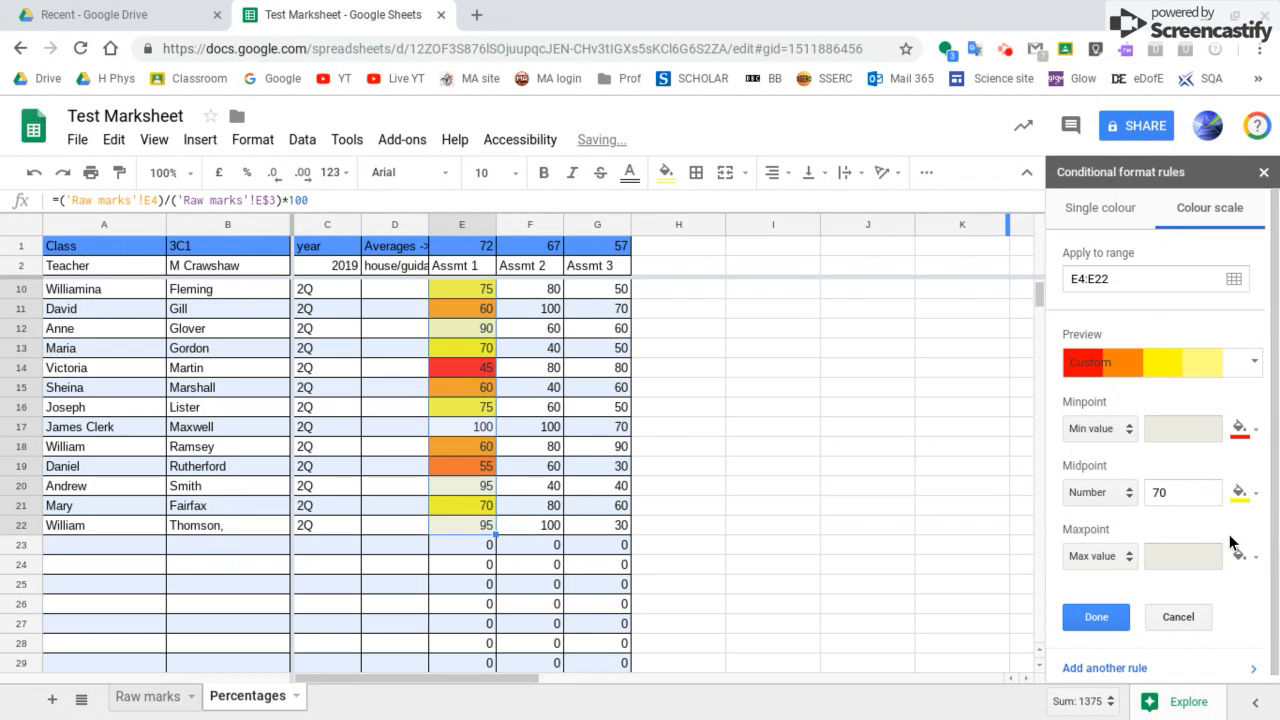
left_click(1252, 558)
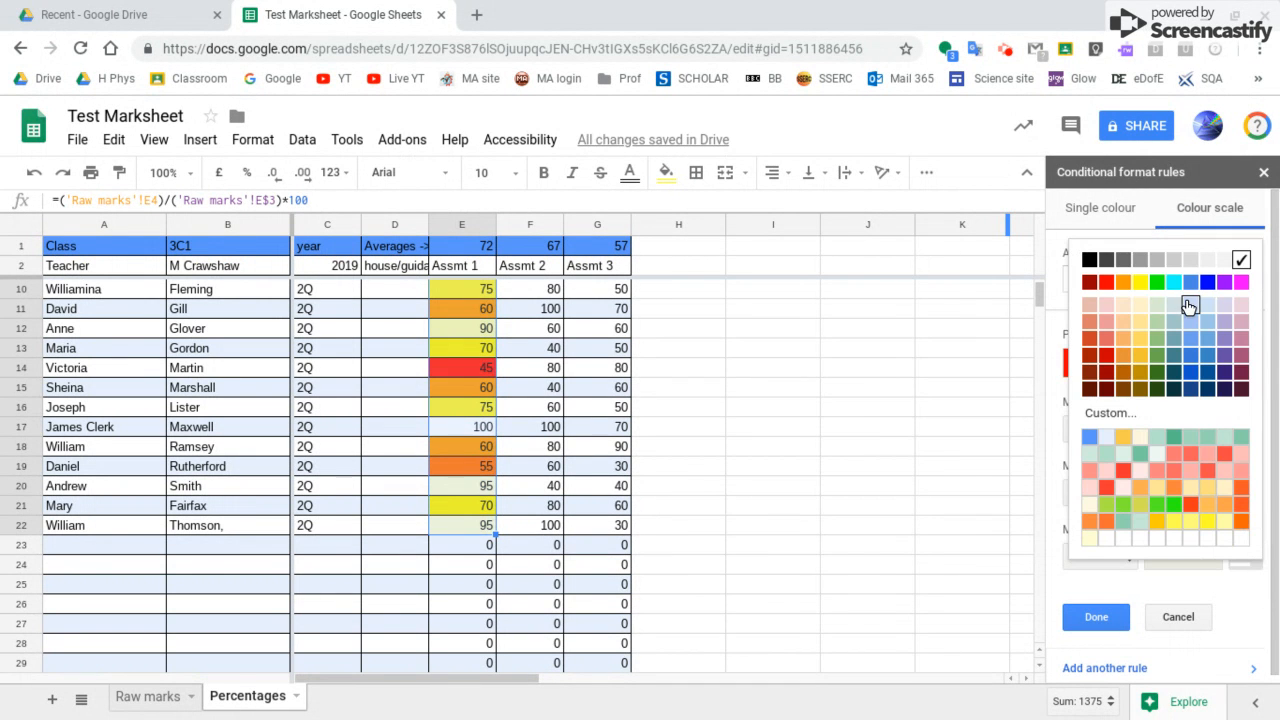
left_click(1152, 284)
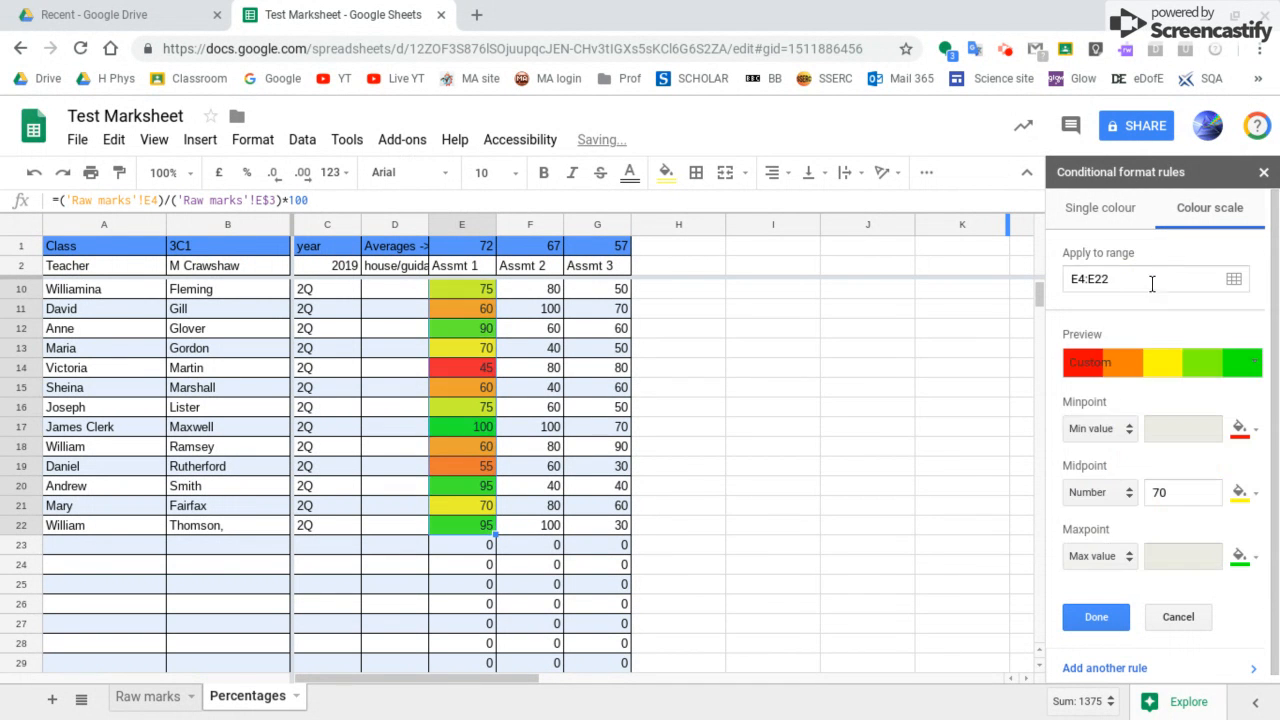
left_click(1096, 617)
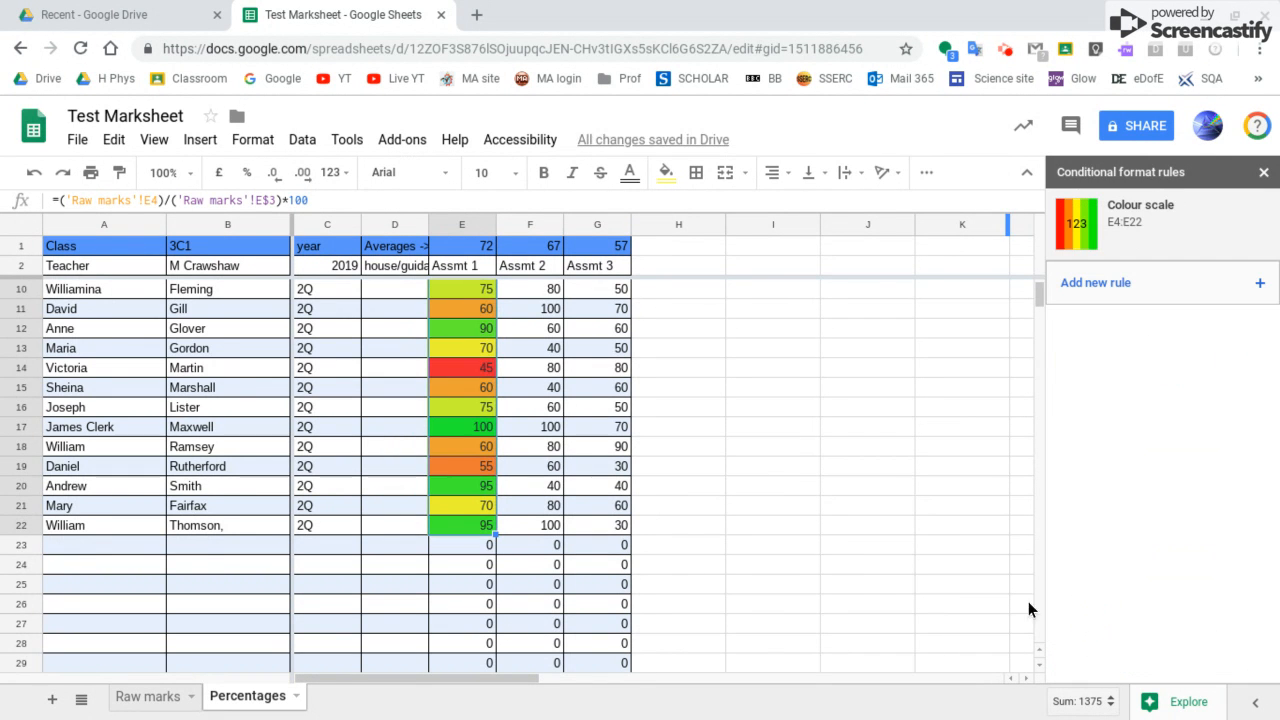
- Start a colour scale conditional format for the Assmt 2 percentages in F4:F22 with a red minimum point
scroll(505, 483, "up", 3)
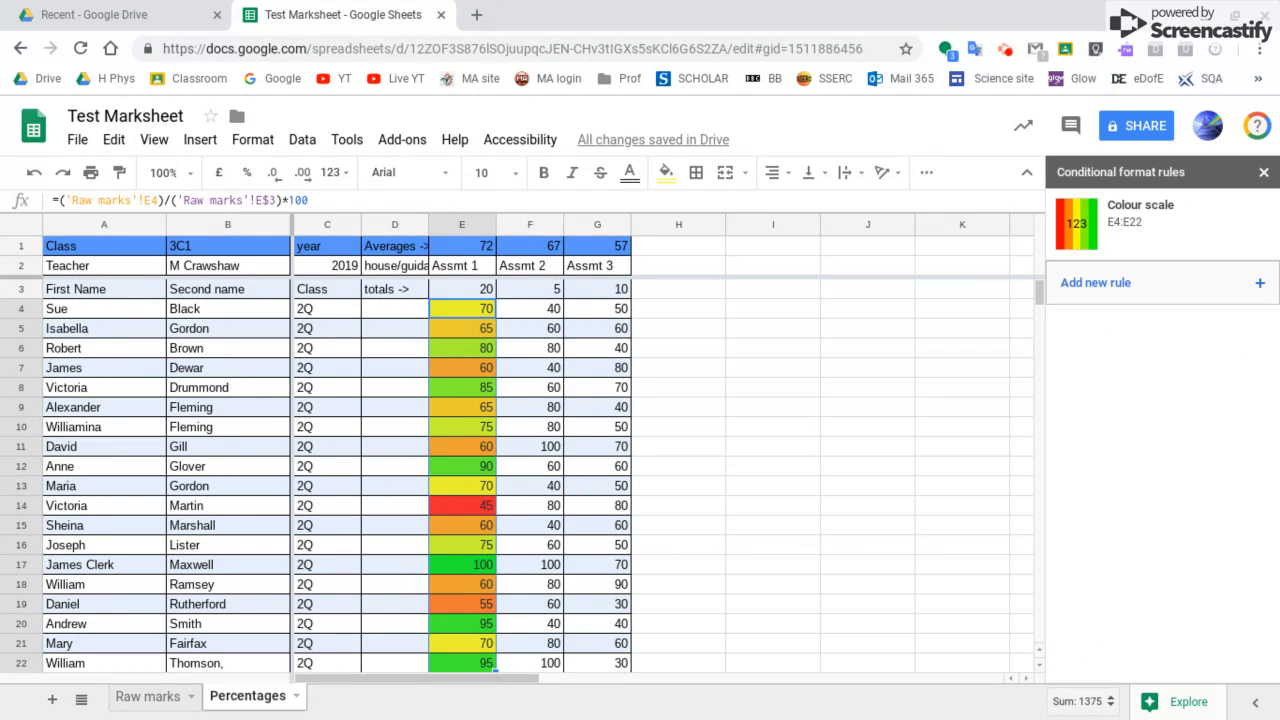
scroll(491, 510, "down", 1)
scroll(491, 510, "up", 1)
left_click_drag(534, 308, 541, 587)
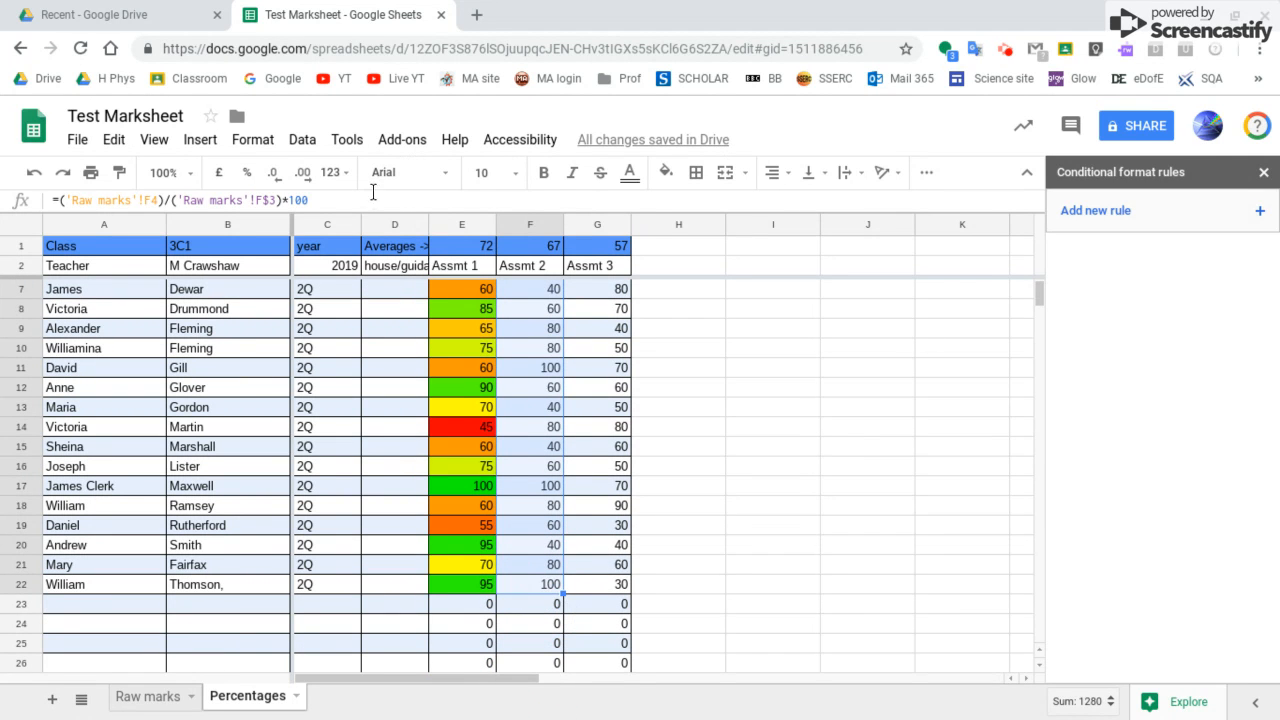
left_click(249, 141)
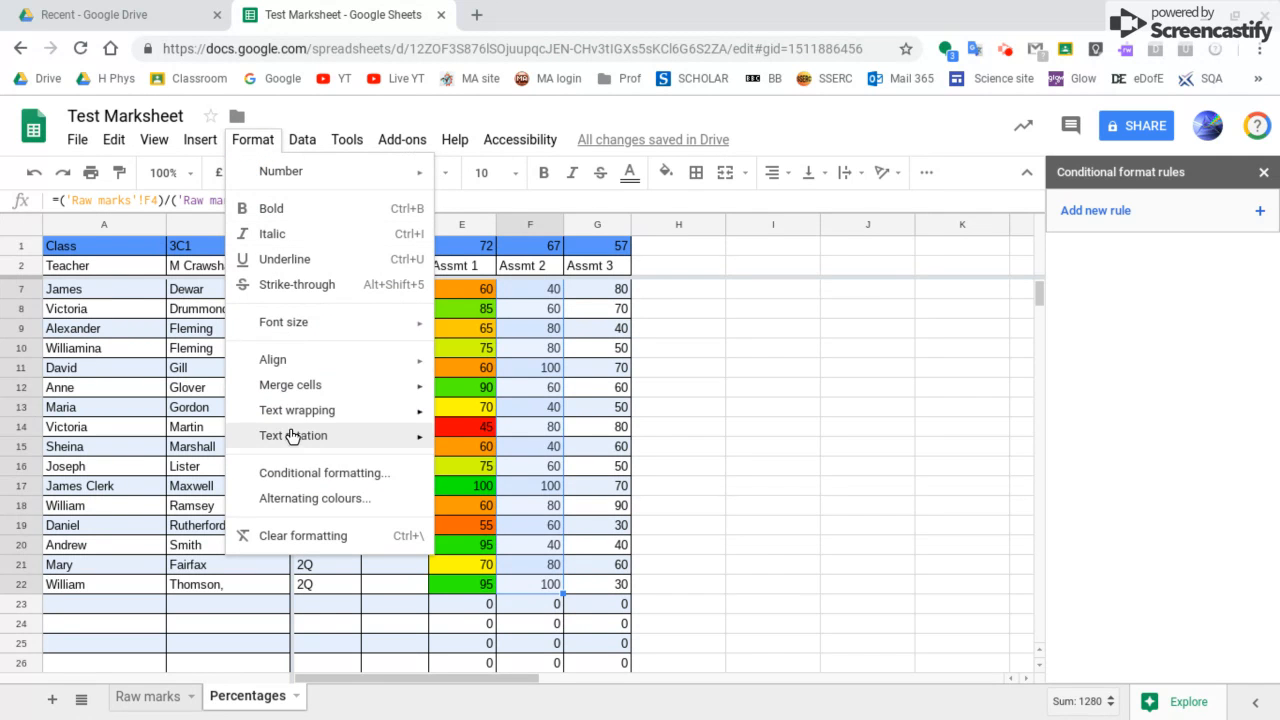
left_click(289, 483)
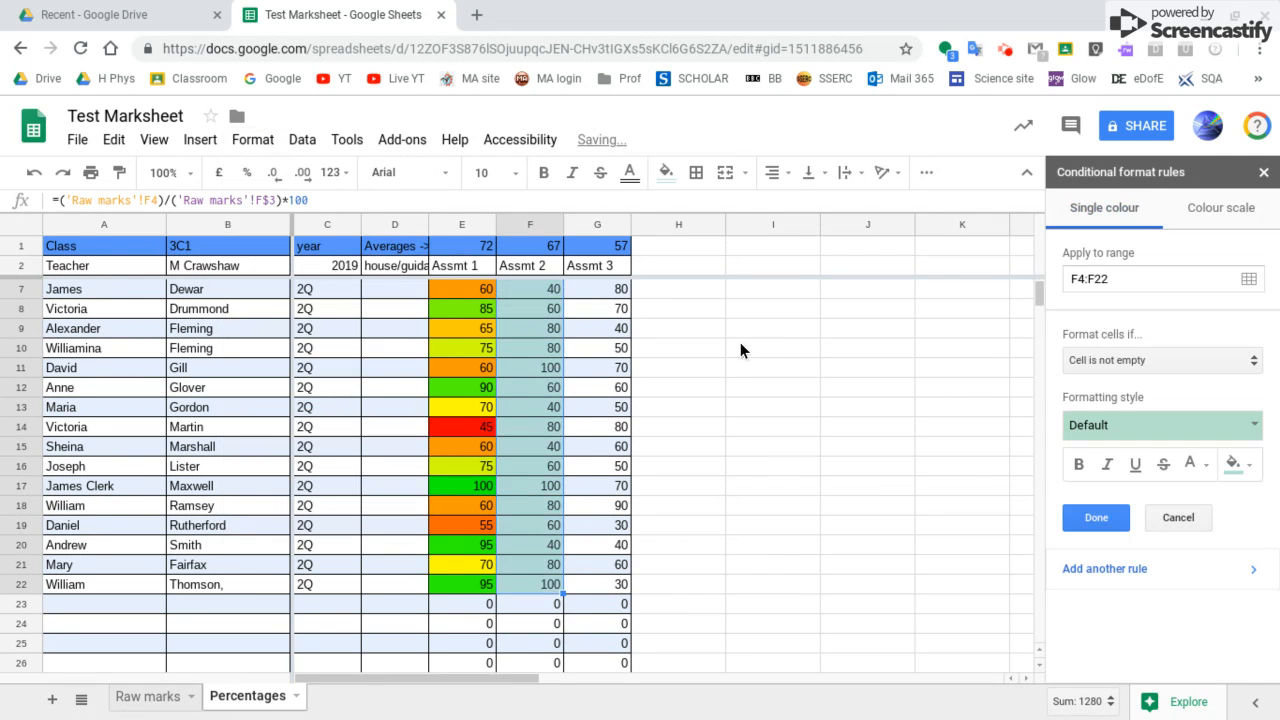
left_click(1245, 218)
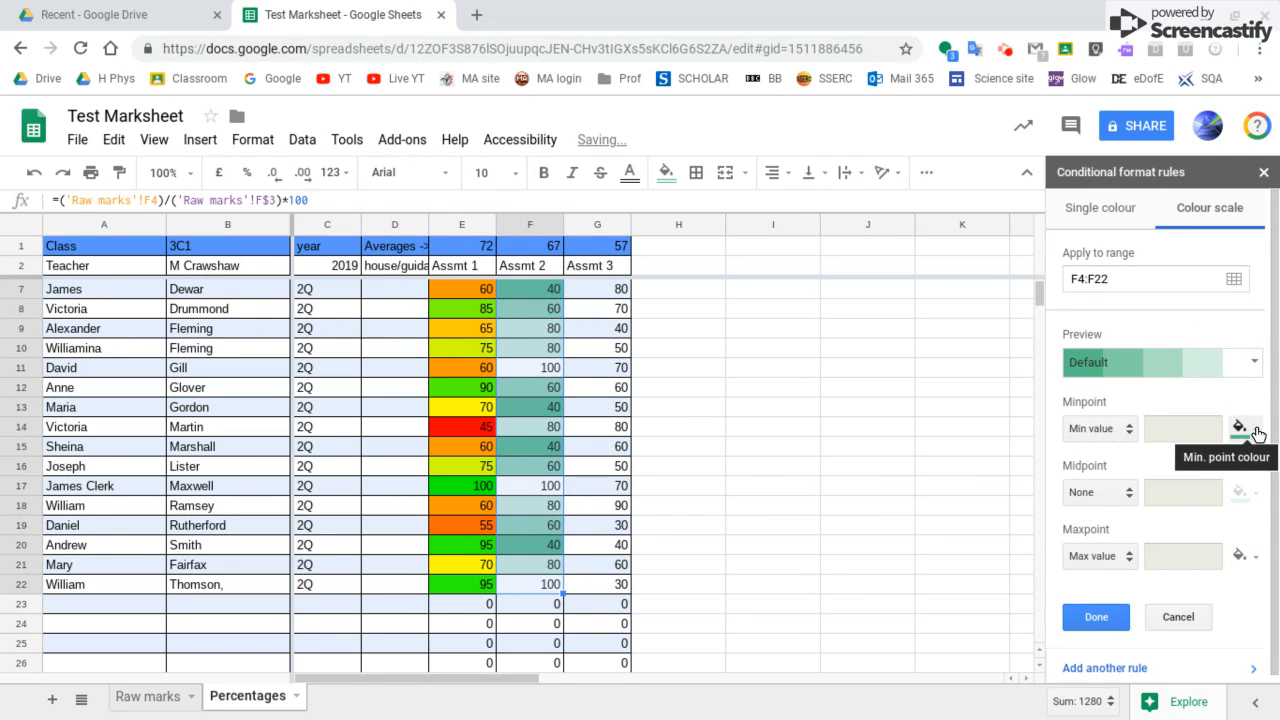
left_click(1257, 431)
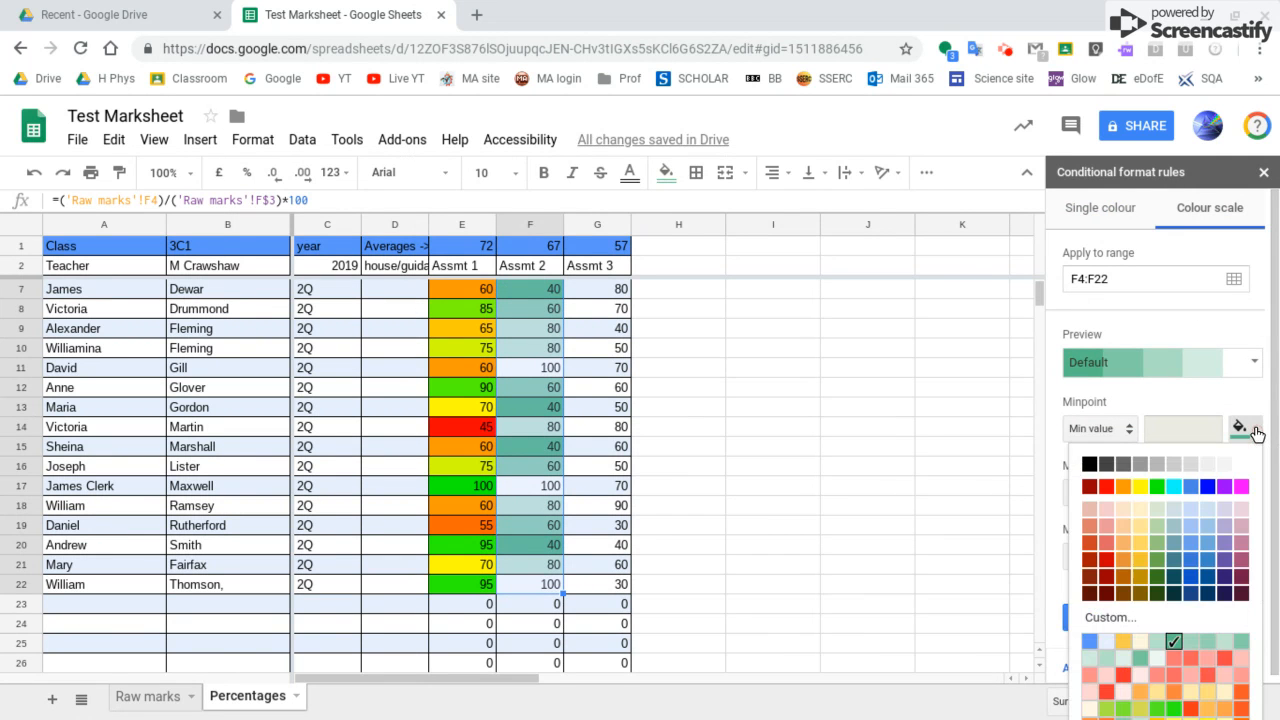
left_click(1106, 486)
- Set the midpoint of the F4:F22 colour scale to number 70 and colour it yellow
left_click(1110, 492)
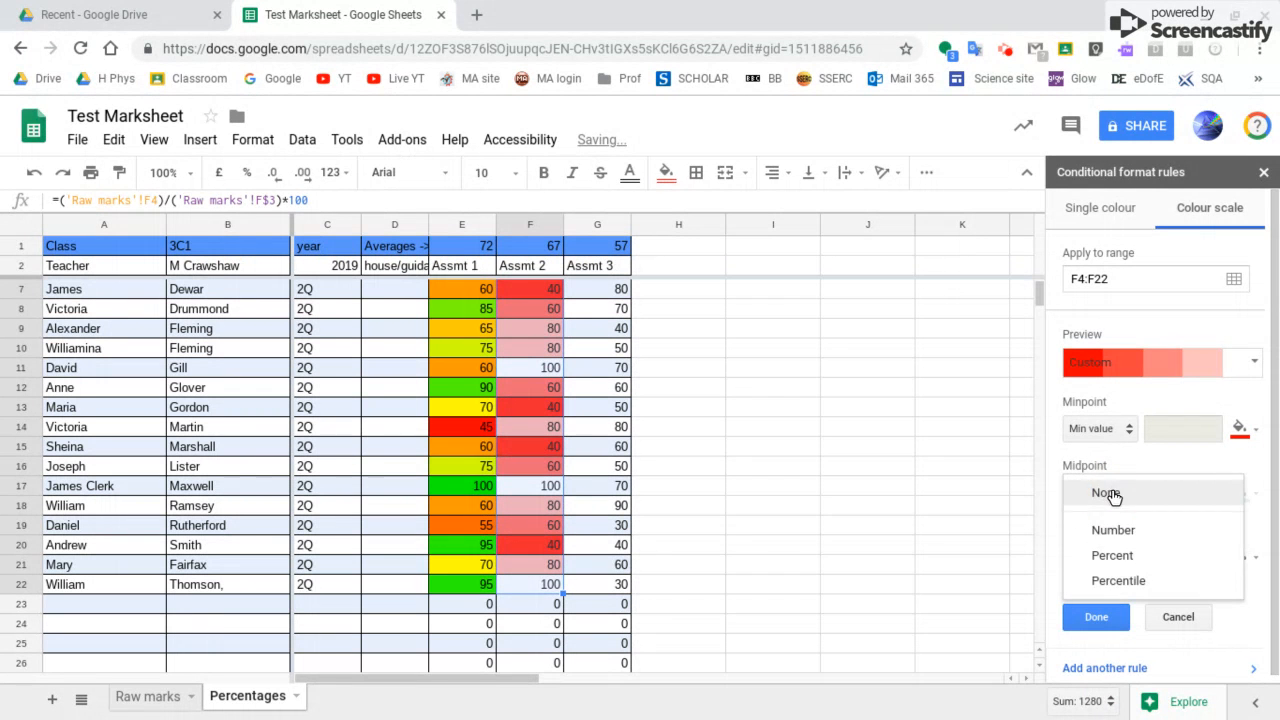
left_click(1120, 530)
left_click(1185, 492)
type("60")
double_click(1155, 490)
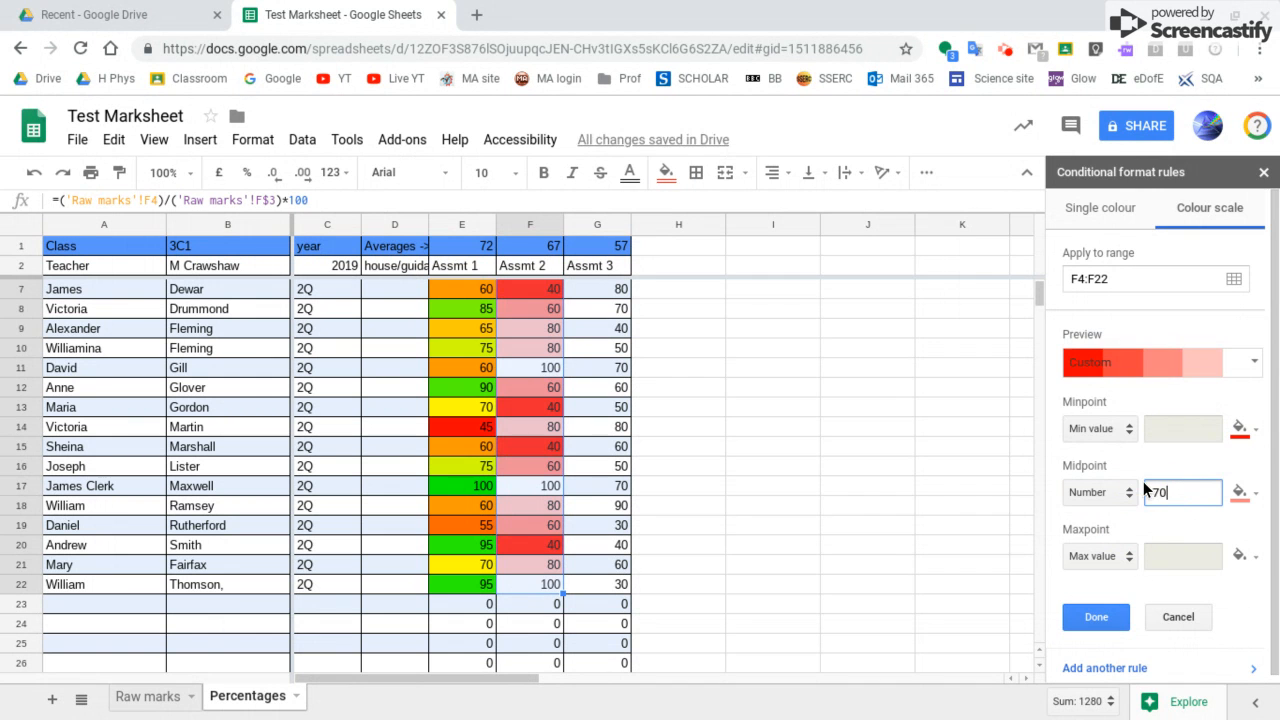
type("70")
left_click(1240, 493)
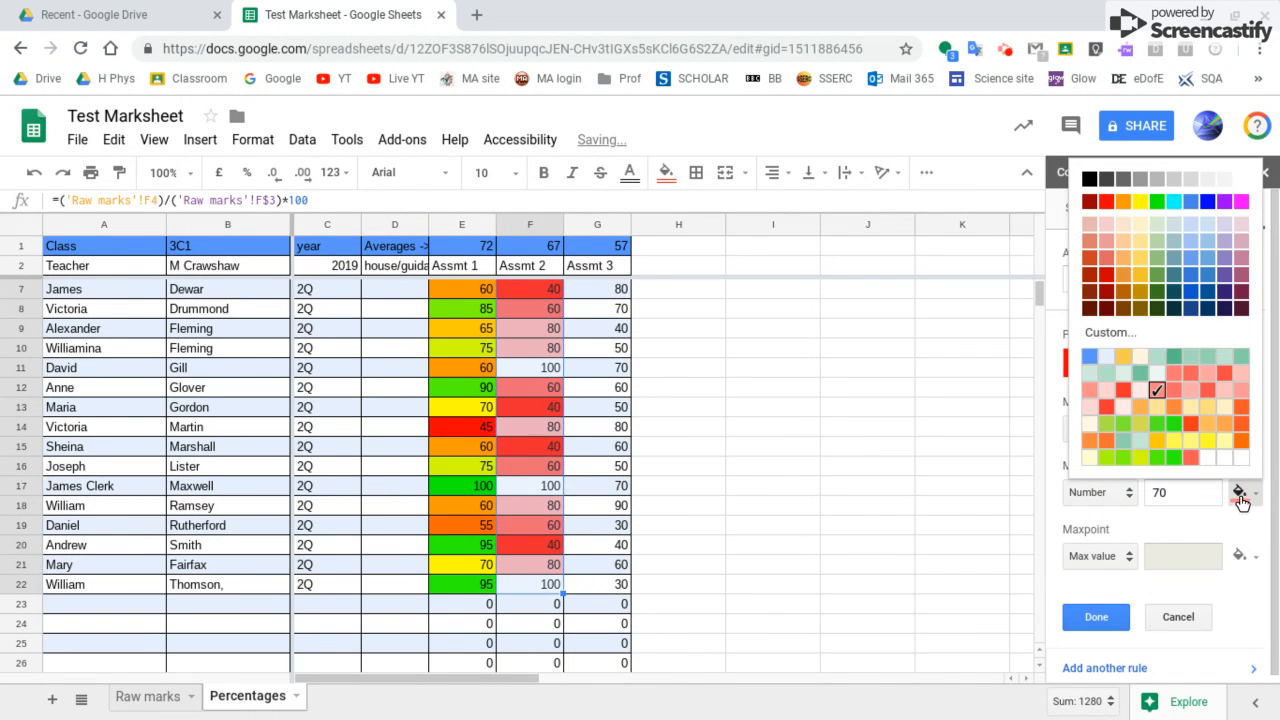
left_click(1141, 201)
- Set the maximum point colour of the F4:F22 colour scale to green, save the rule and deselect the range
left_click(1248, 556)
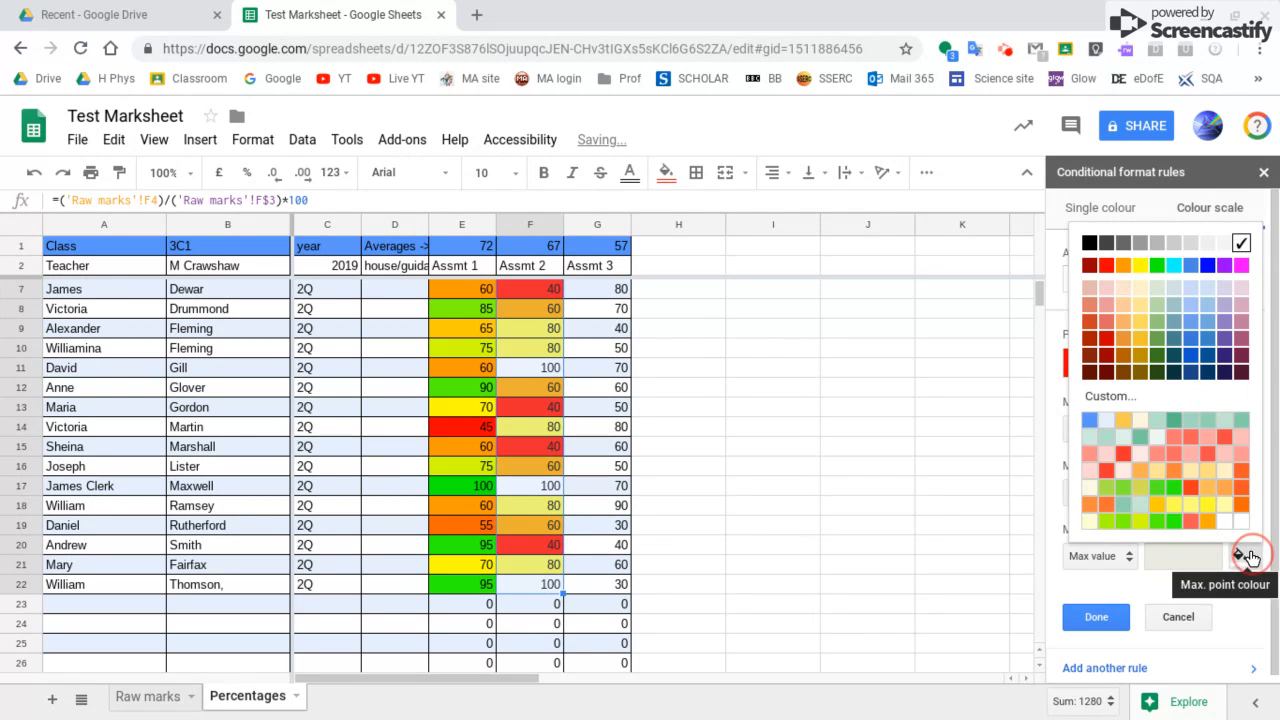
left_click(1157, 267)
left_click(1096, 616)
left_click(819, 498)
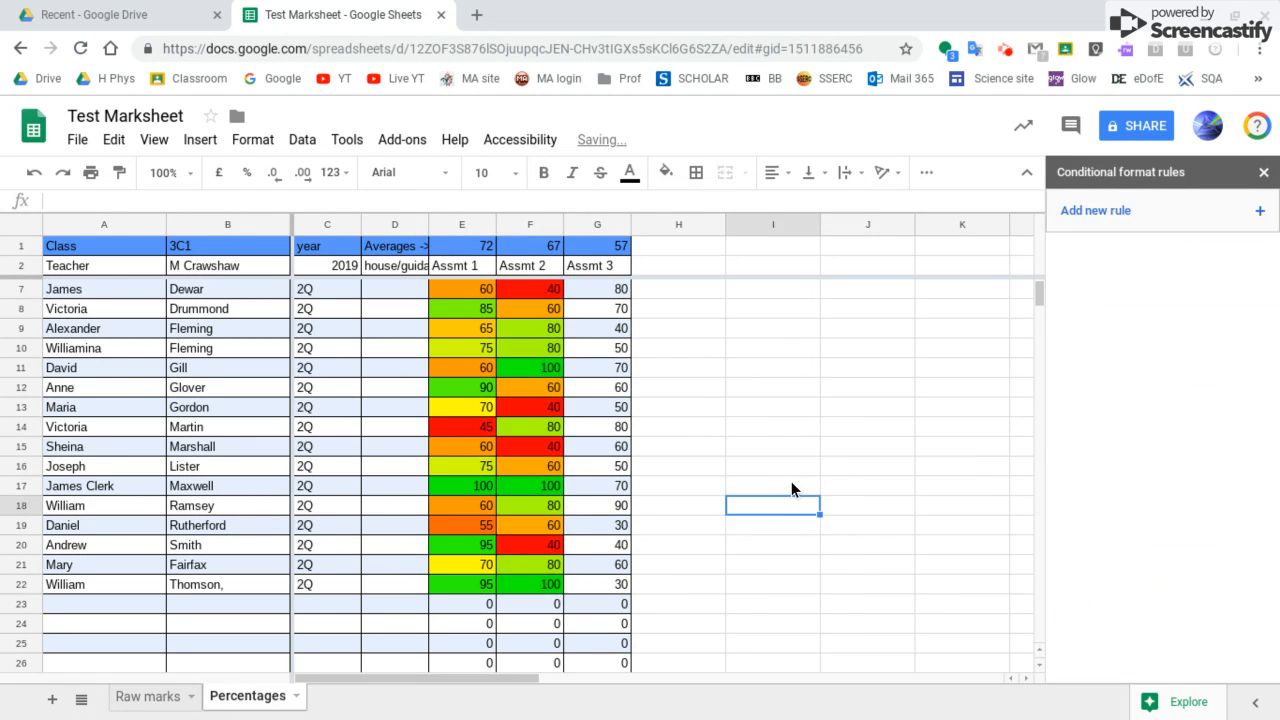
scroll(586, 470, "up", 3)
scroll(600, 318, "up", 1)
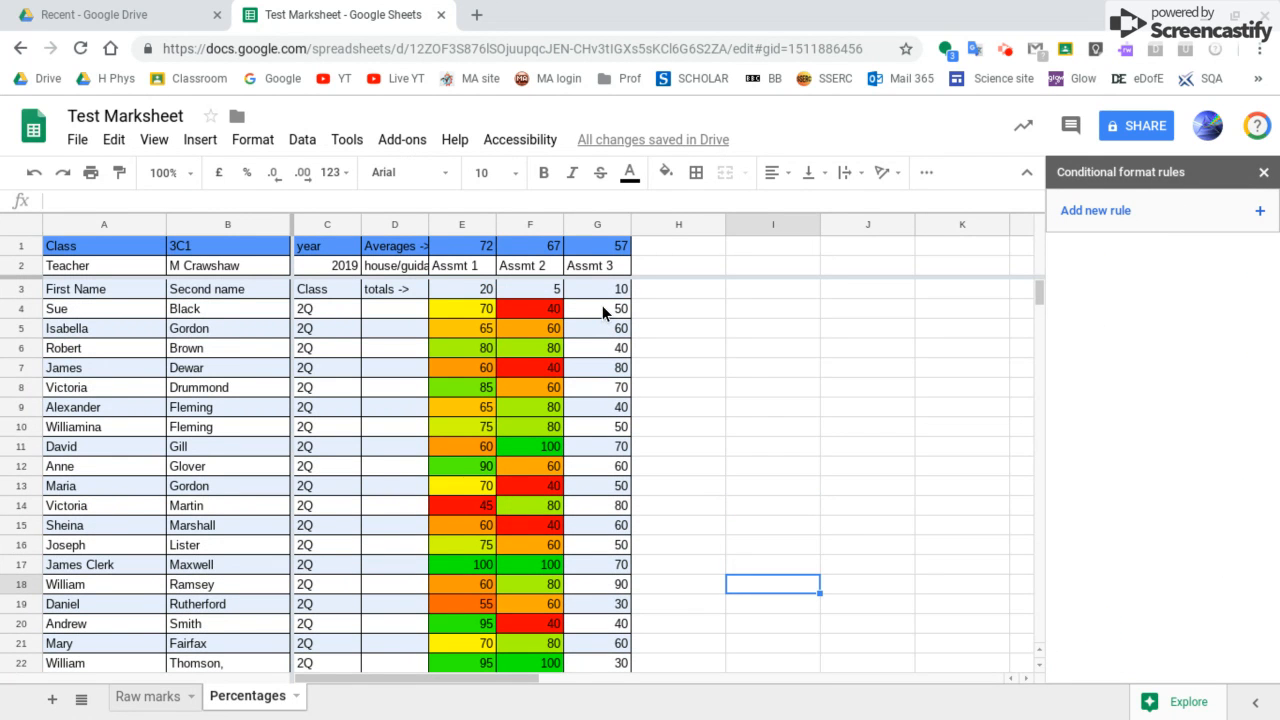
- Enter the formula =sparline(E4:G4) in H4, beside the first pupil's three assessment percentages
left_click(684, 316)
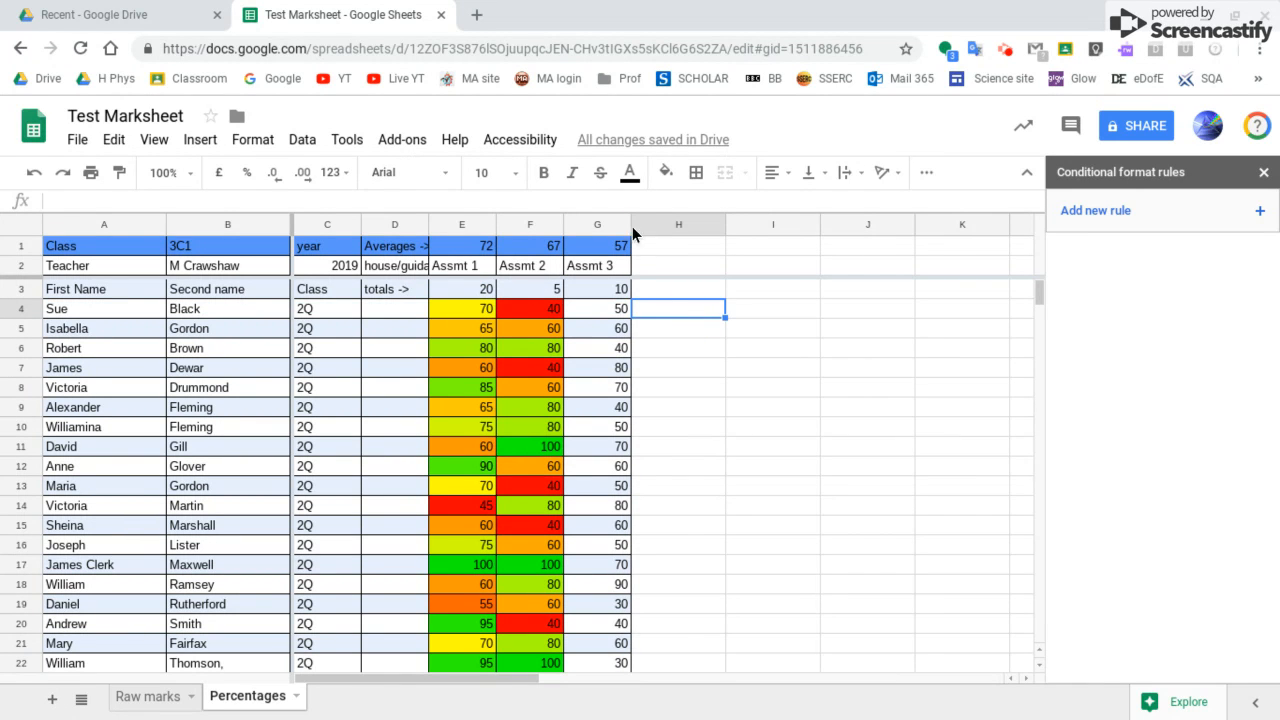
left_click(580, 200)
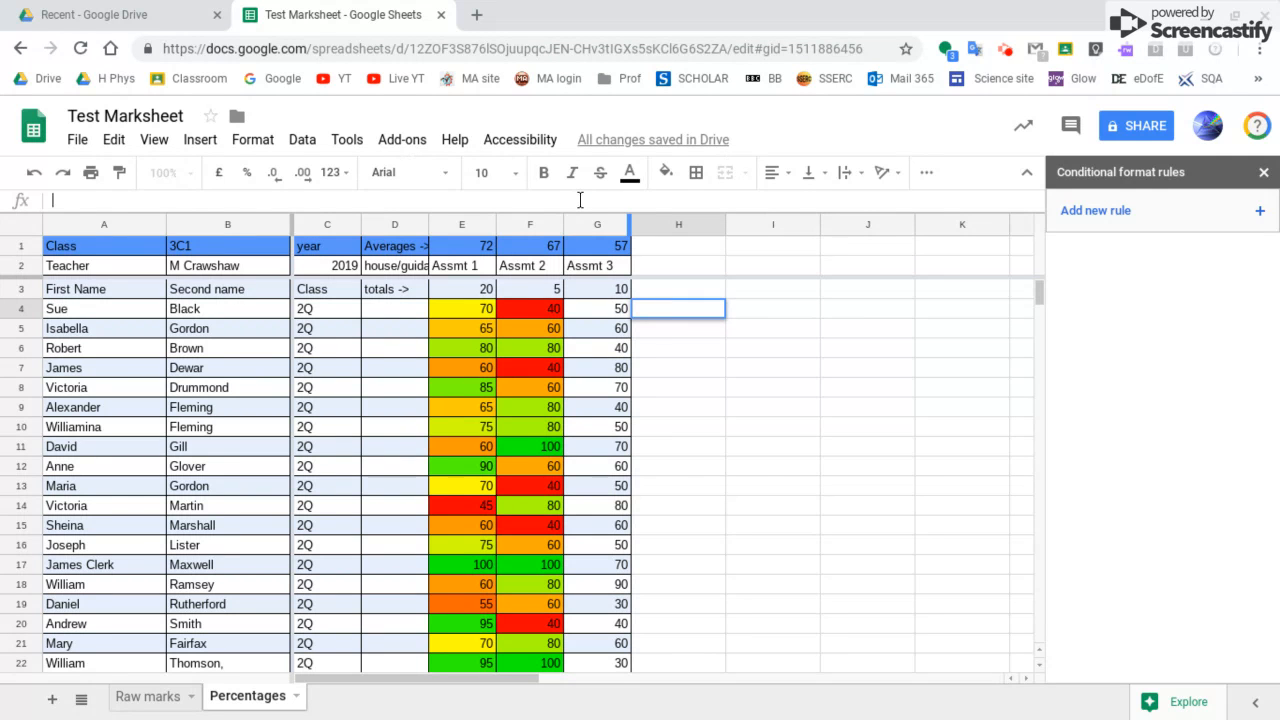
type("=spar")
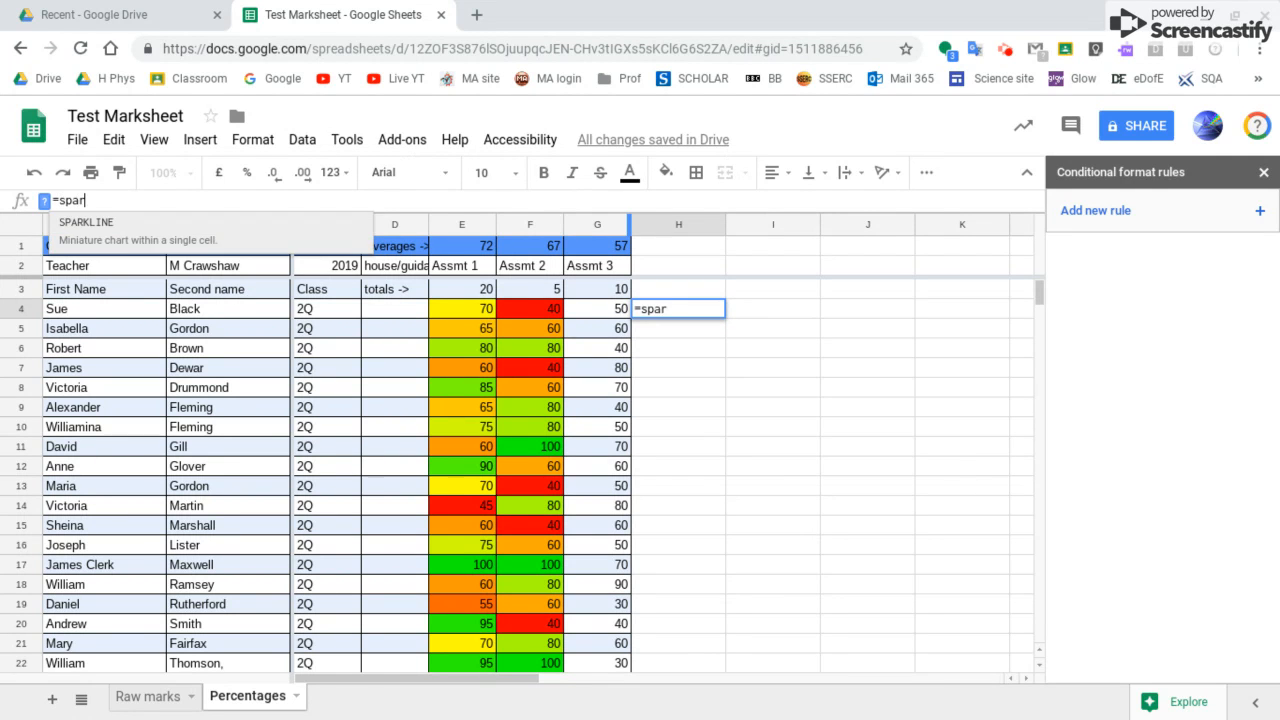
type("line(")
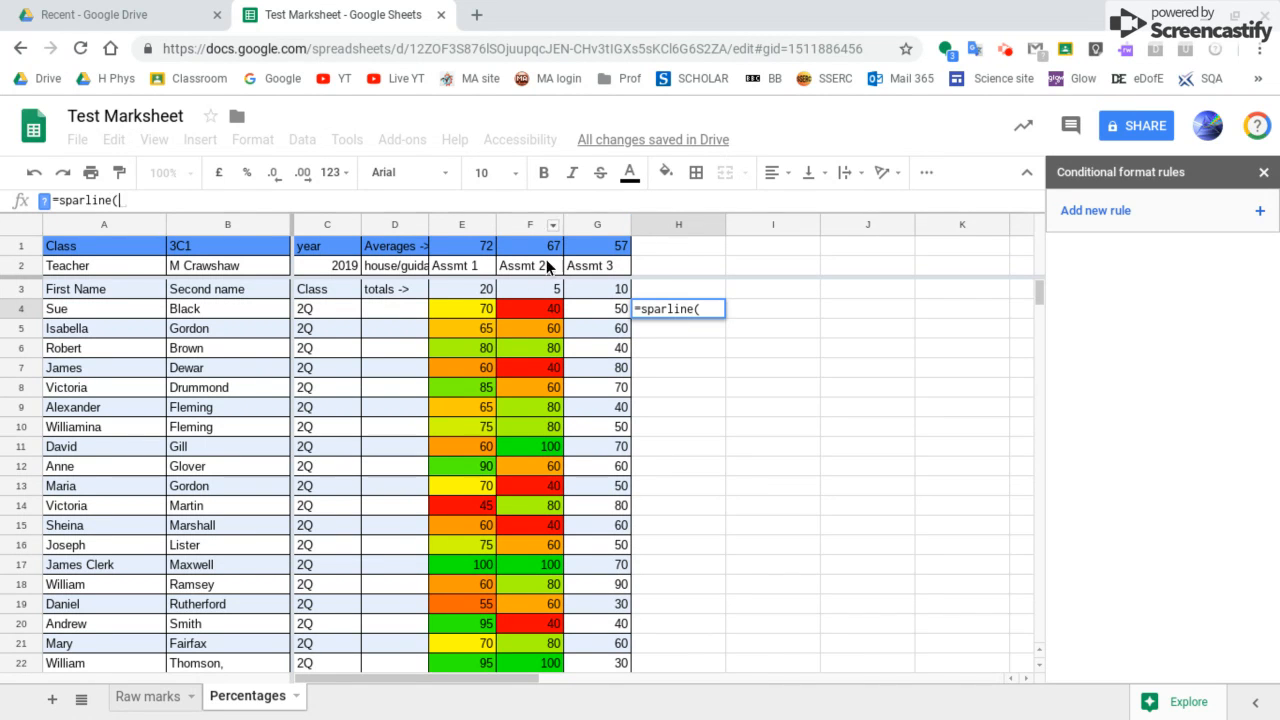
left_click_drag(472, 306, 613, 311)
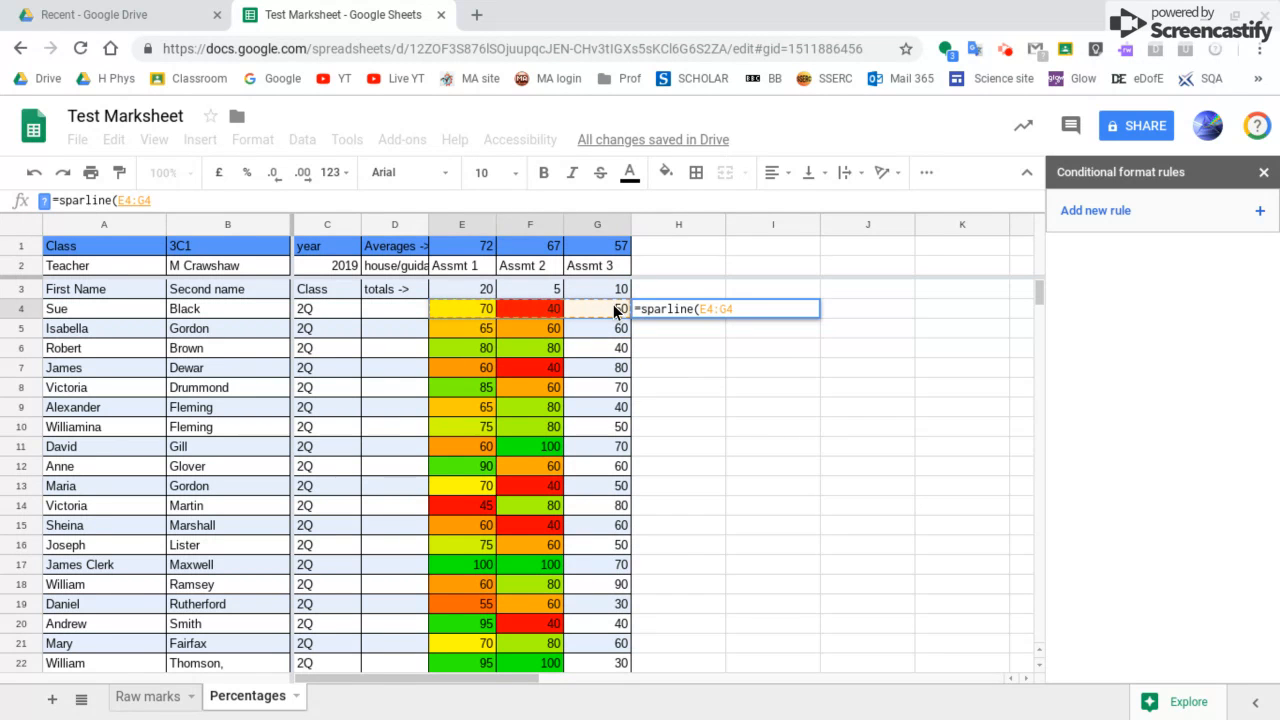
key("Return")
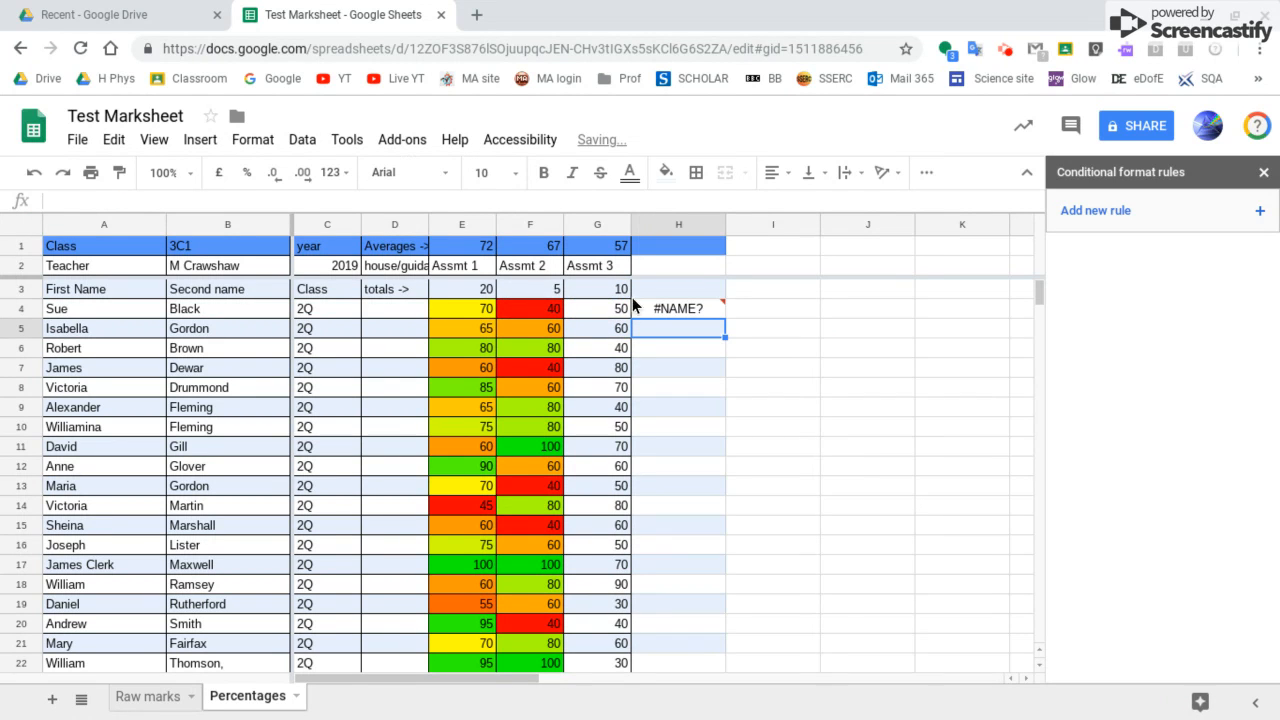
- Correct the function name in the H4 formula so it reads =SPARKLINE(E4:G4)
left_click(650, 306)
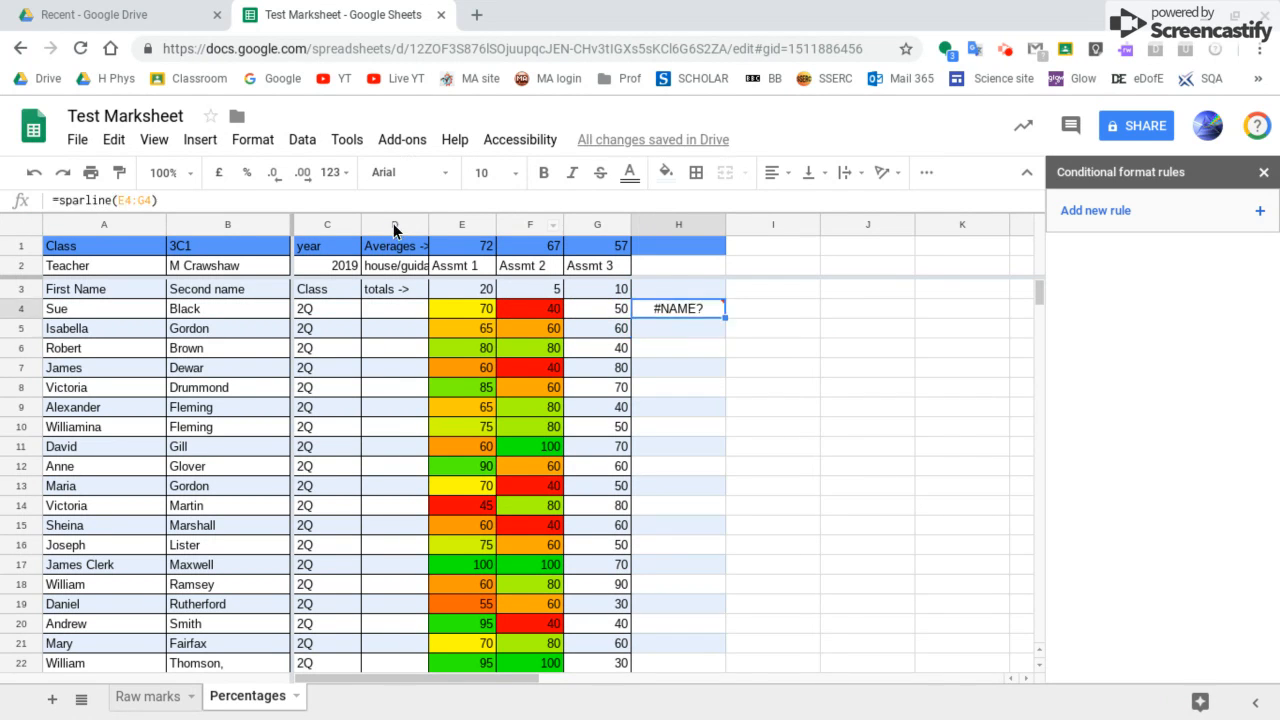
left_click(88, 200)
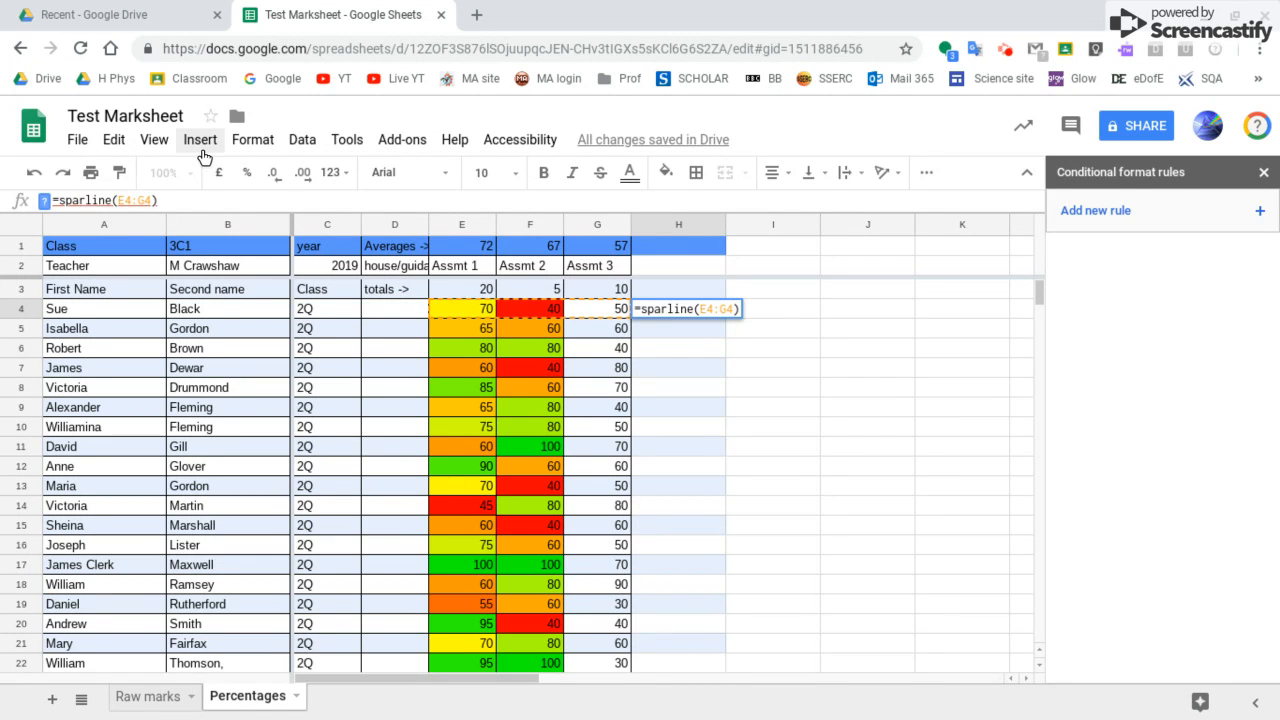
type("k")
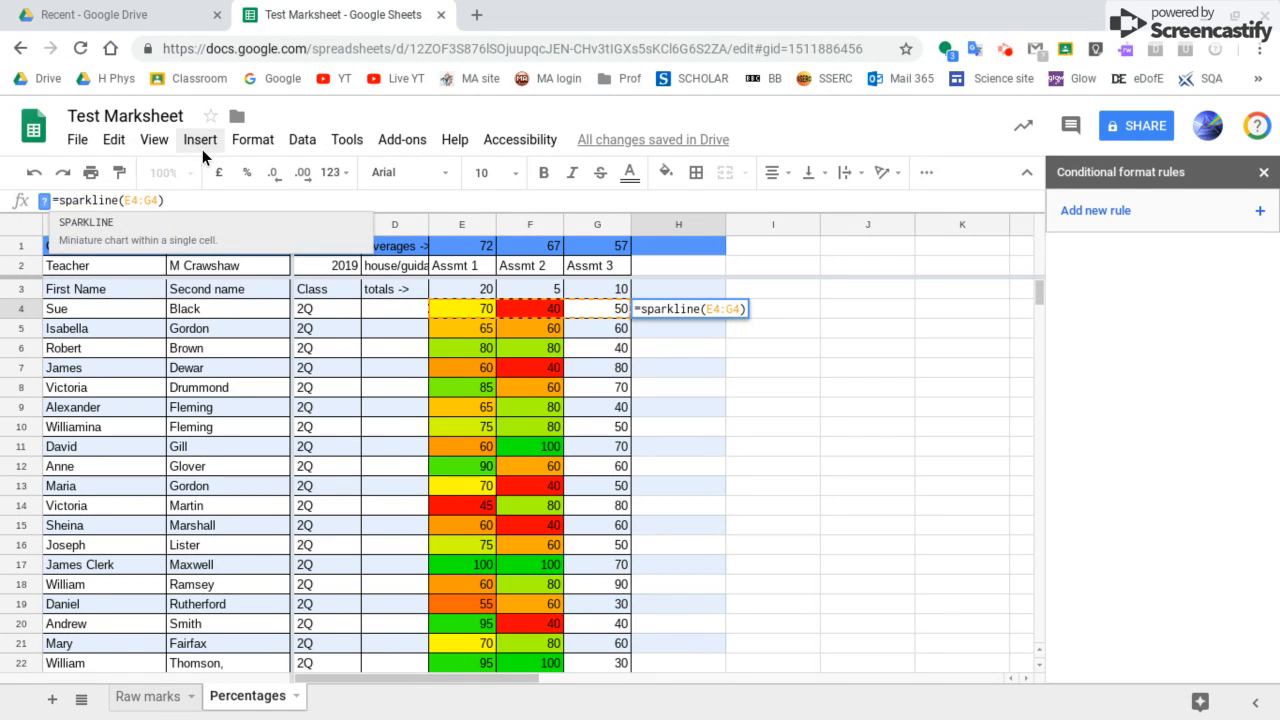
key("Tab")
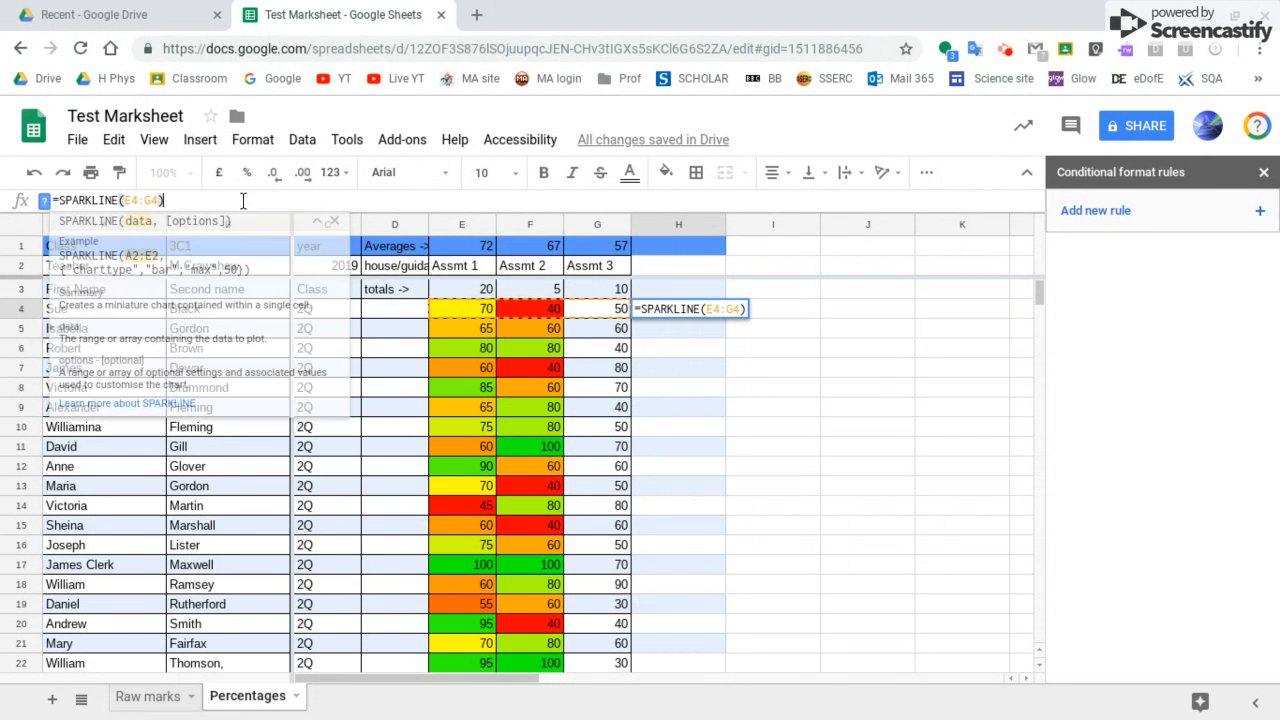
key("Return")
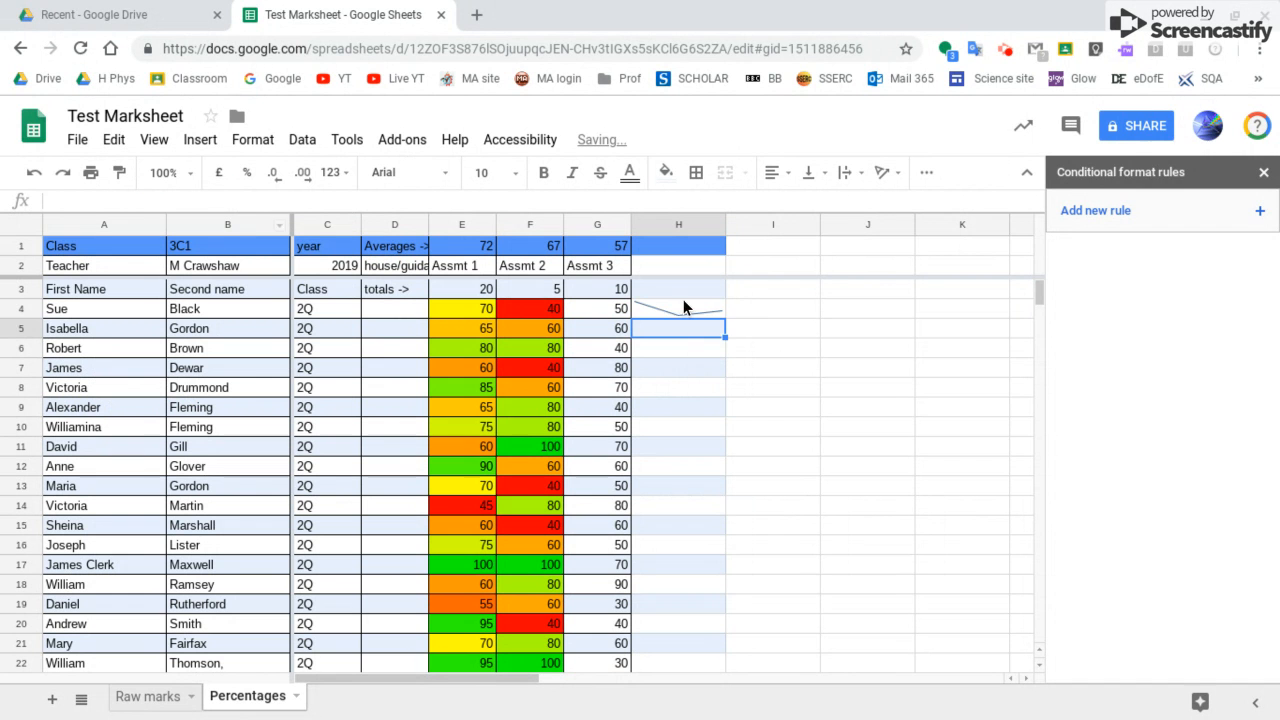
- Fill the sparkline formula from H4 down to H22 for the remaining pupils and deselect the range
left_click(690, 311)
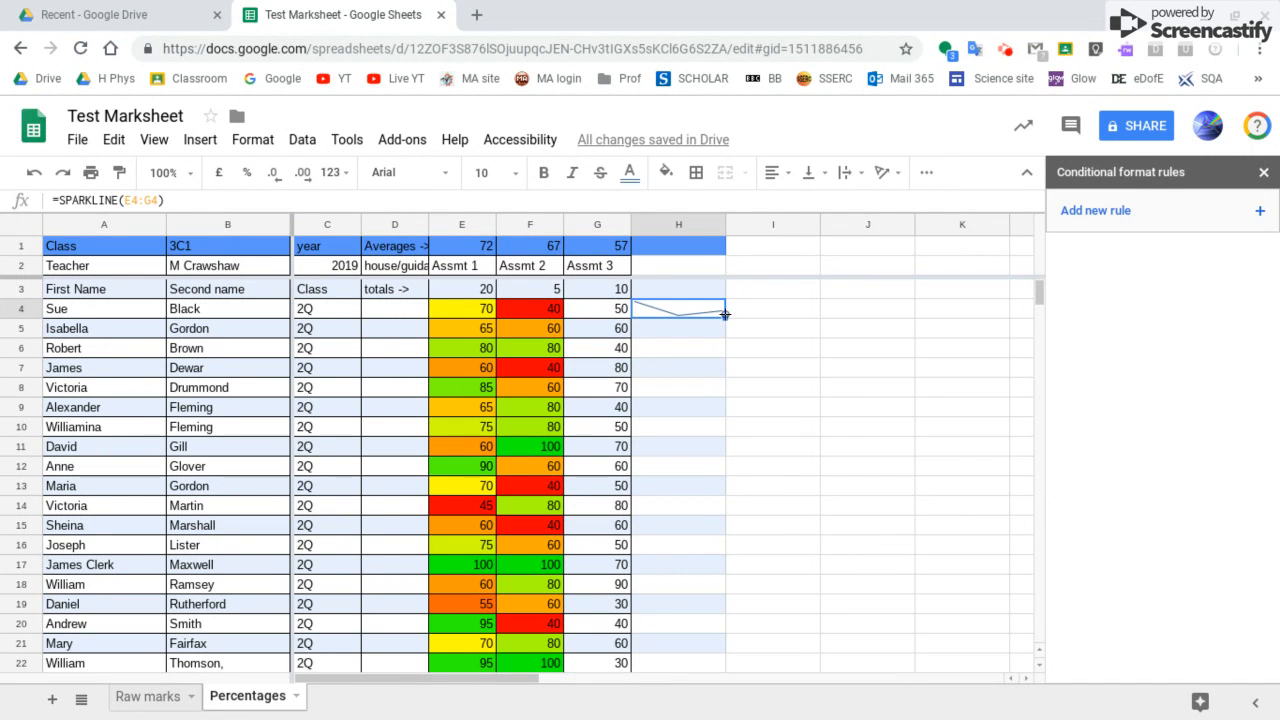
left_click_drag(724, 318, 708, 530)
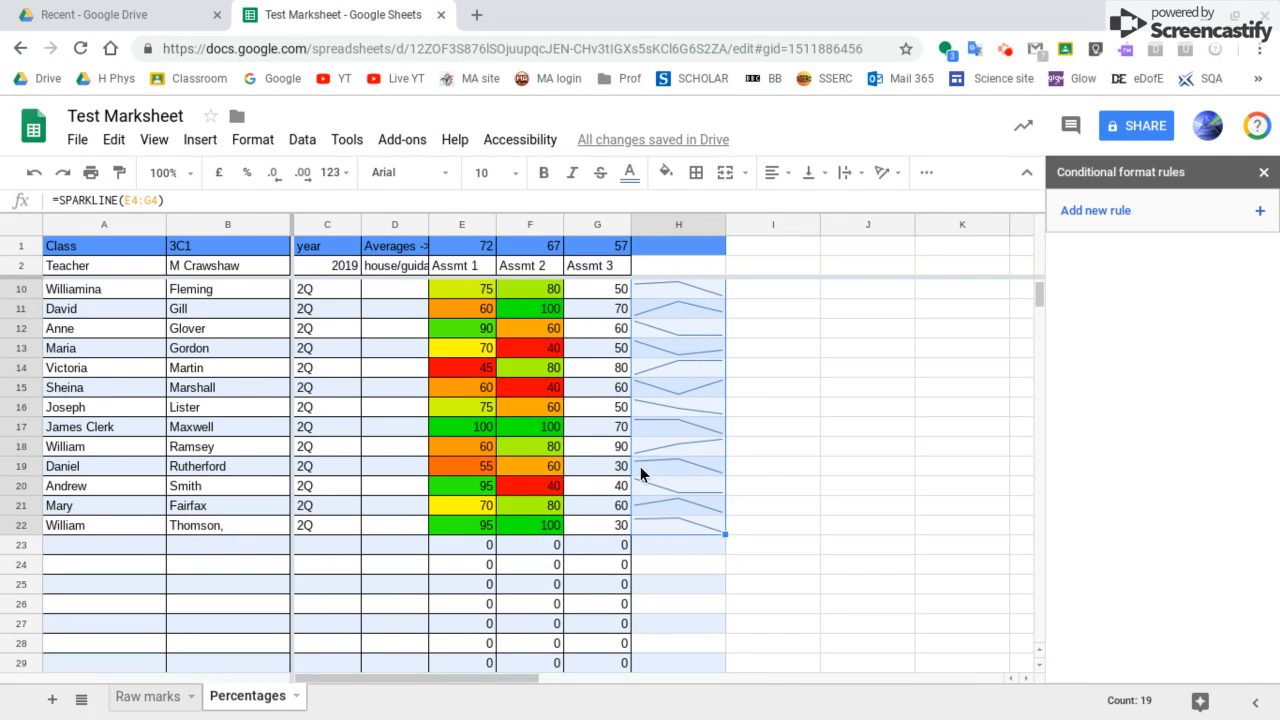
scroll(834, 462, "up", 3)
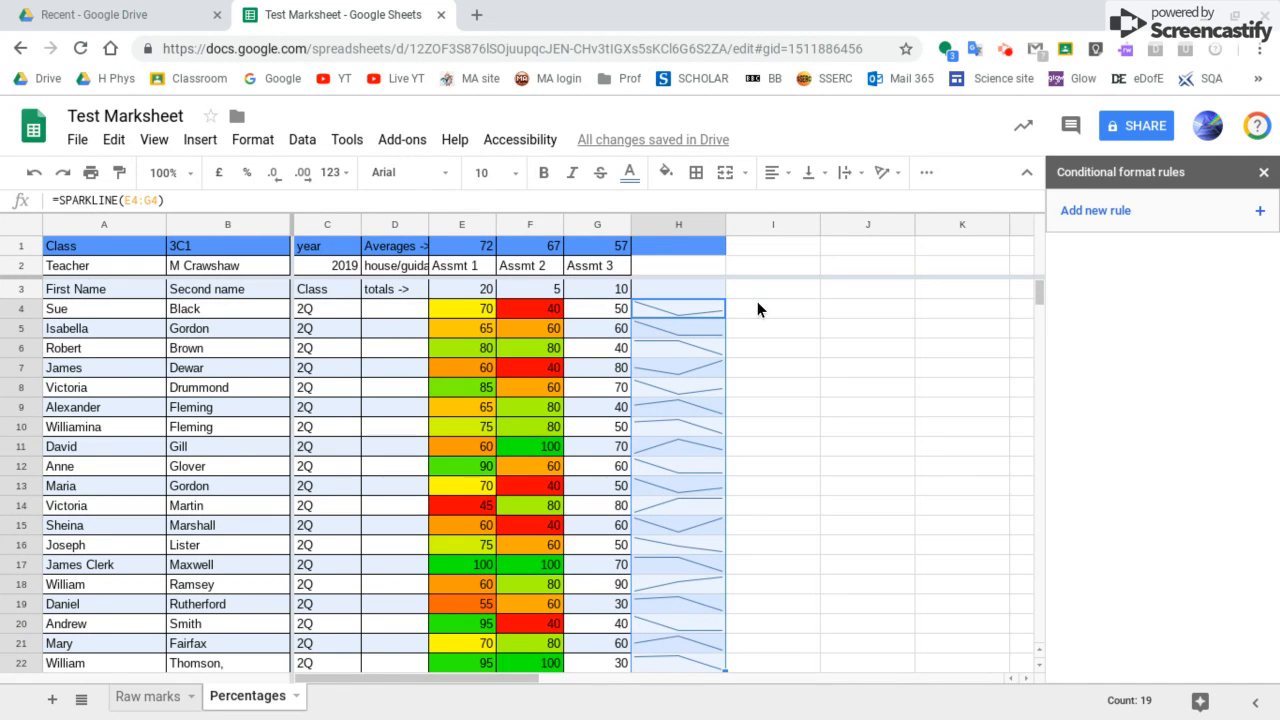
left_click(776, 312)
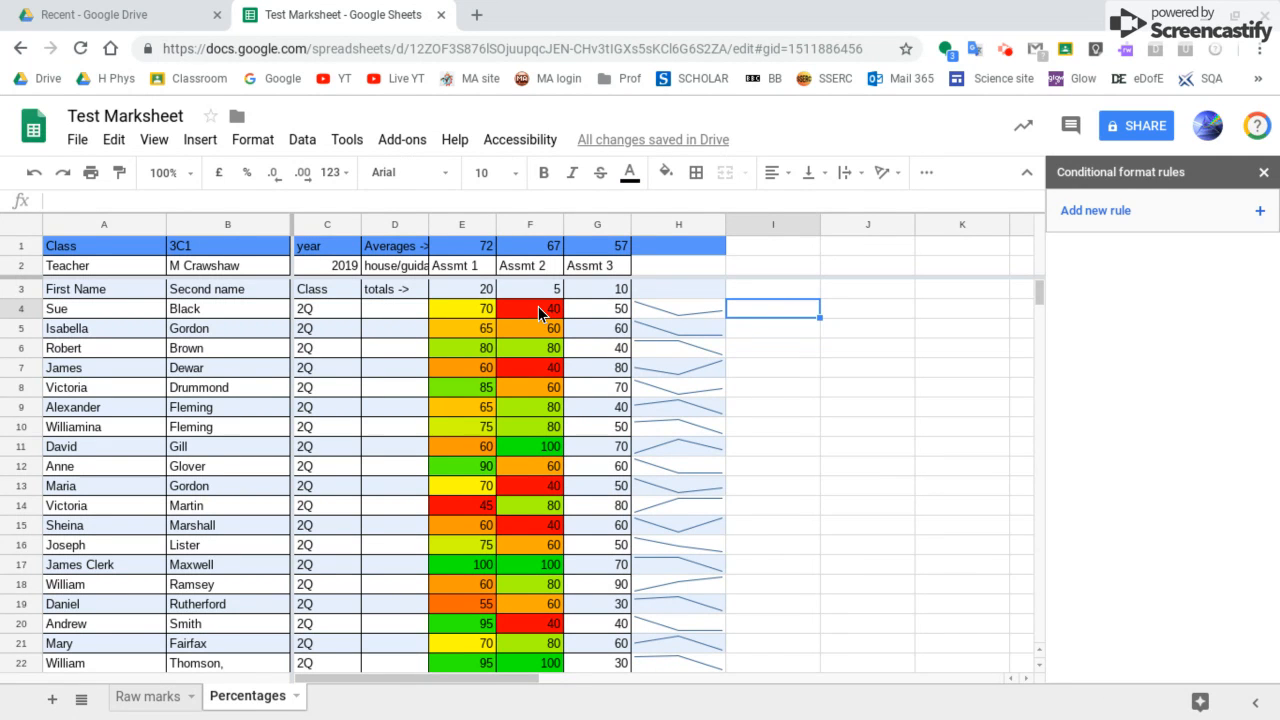
- Insert a chart of the Assmt 2 percentages in F4:F22, closing the conditional format rules first
left_click_drag(537, 308, 532, 541)
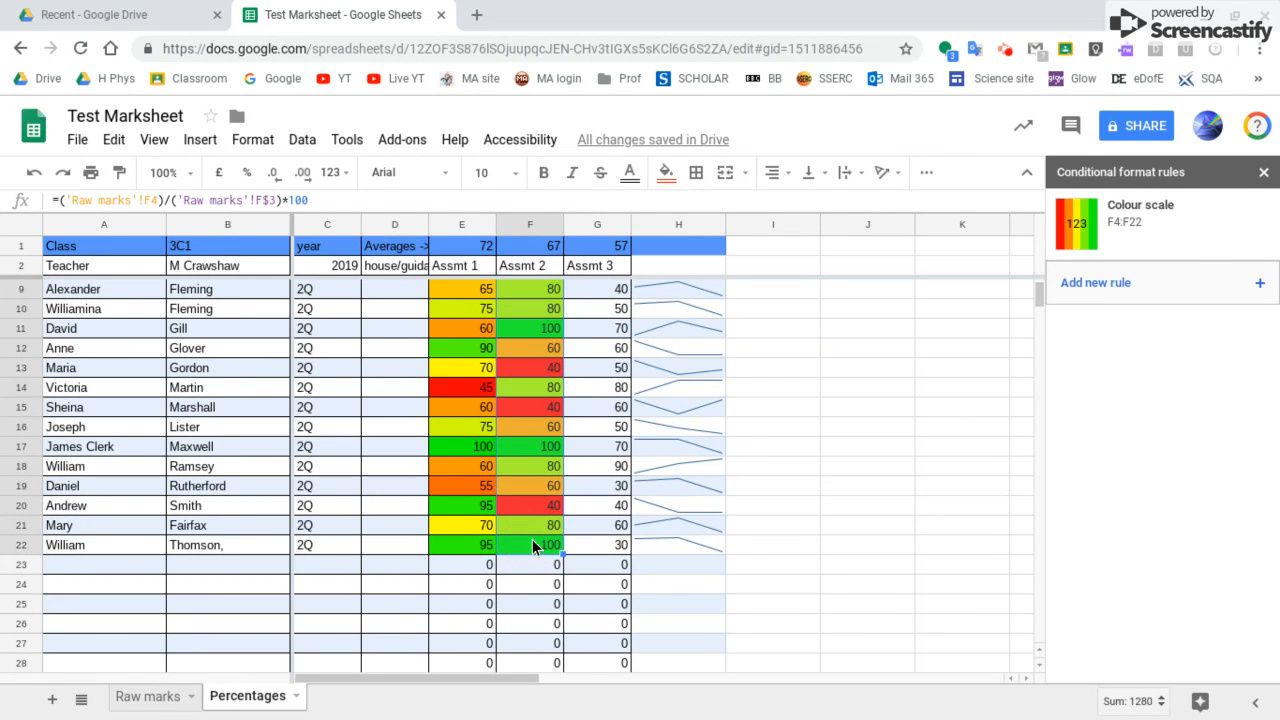
left_click(1263, 172)
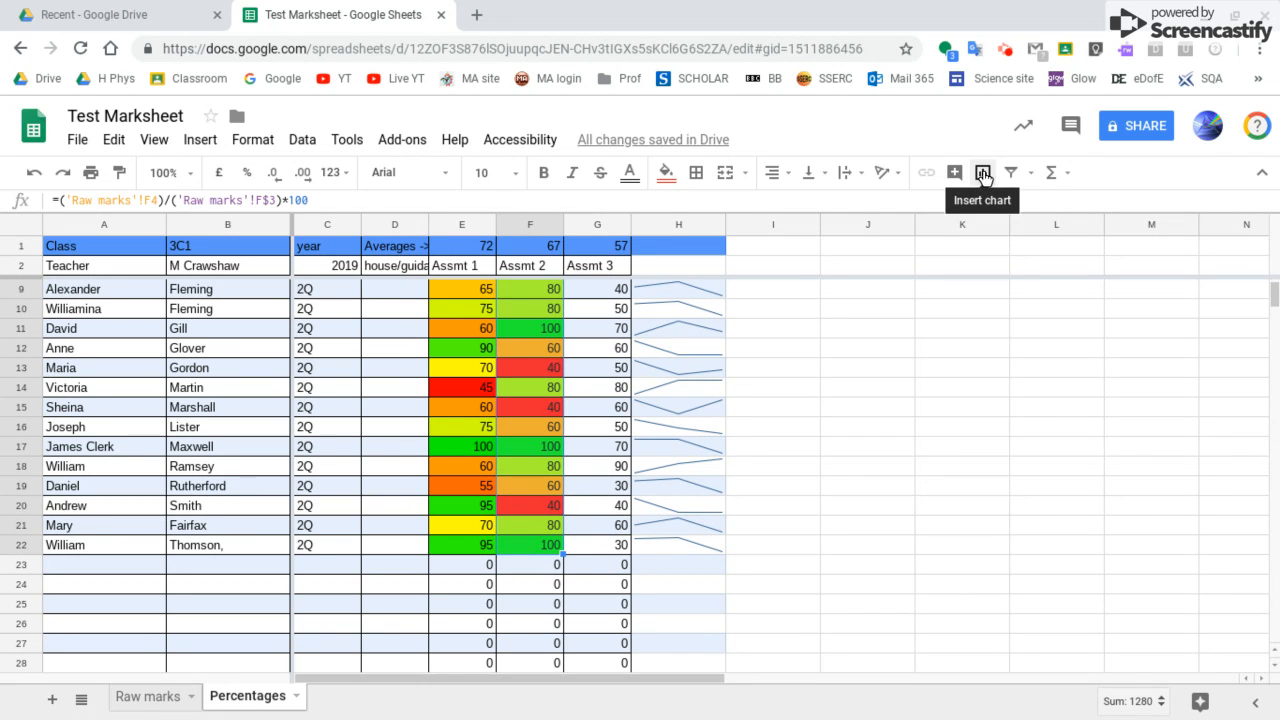
left_click(195, 140)
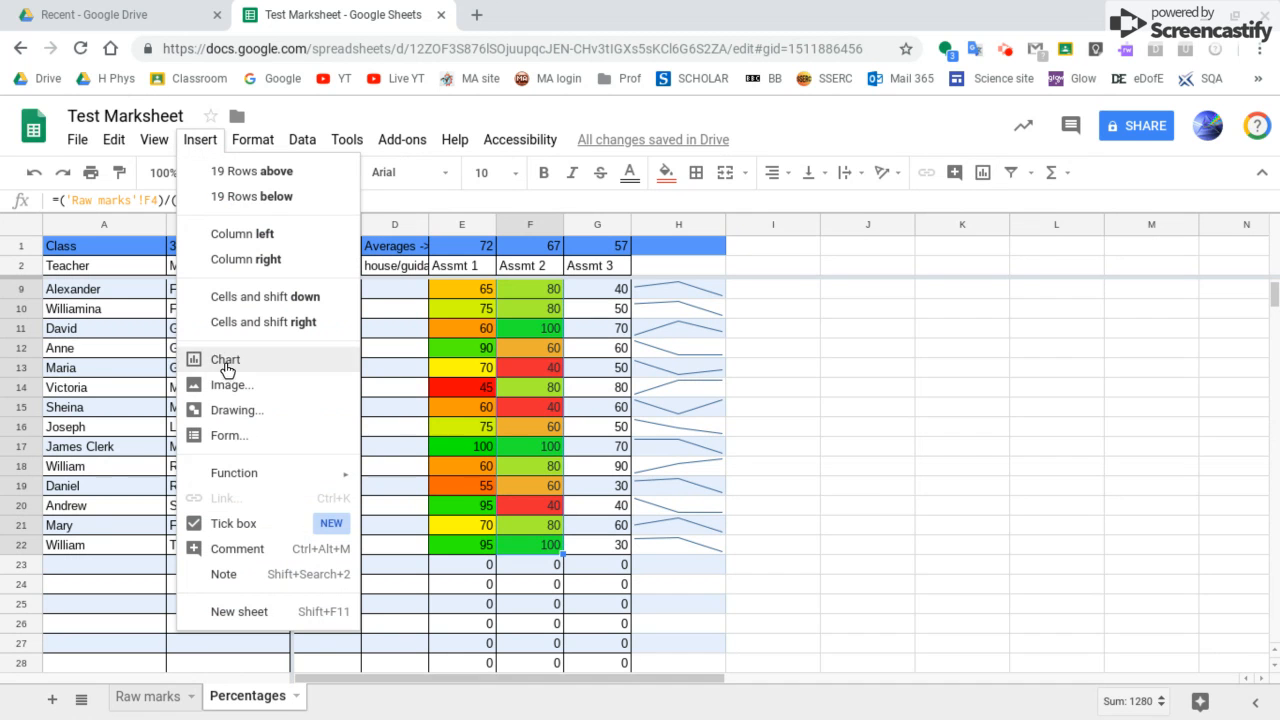
left_click(983, 174)
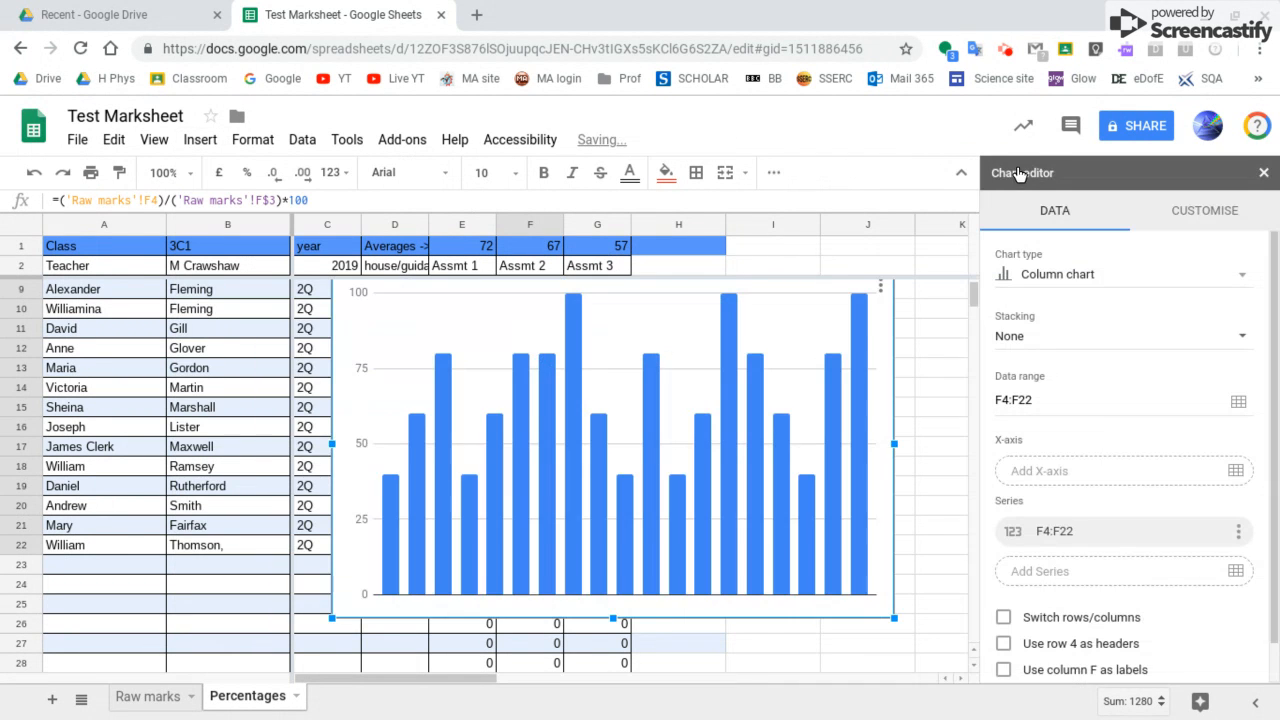
- Change the Assmt 2 chart's type from column to histogram
left_click(1096, 278)
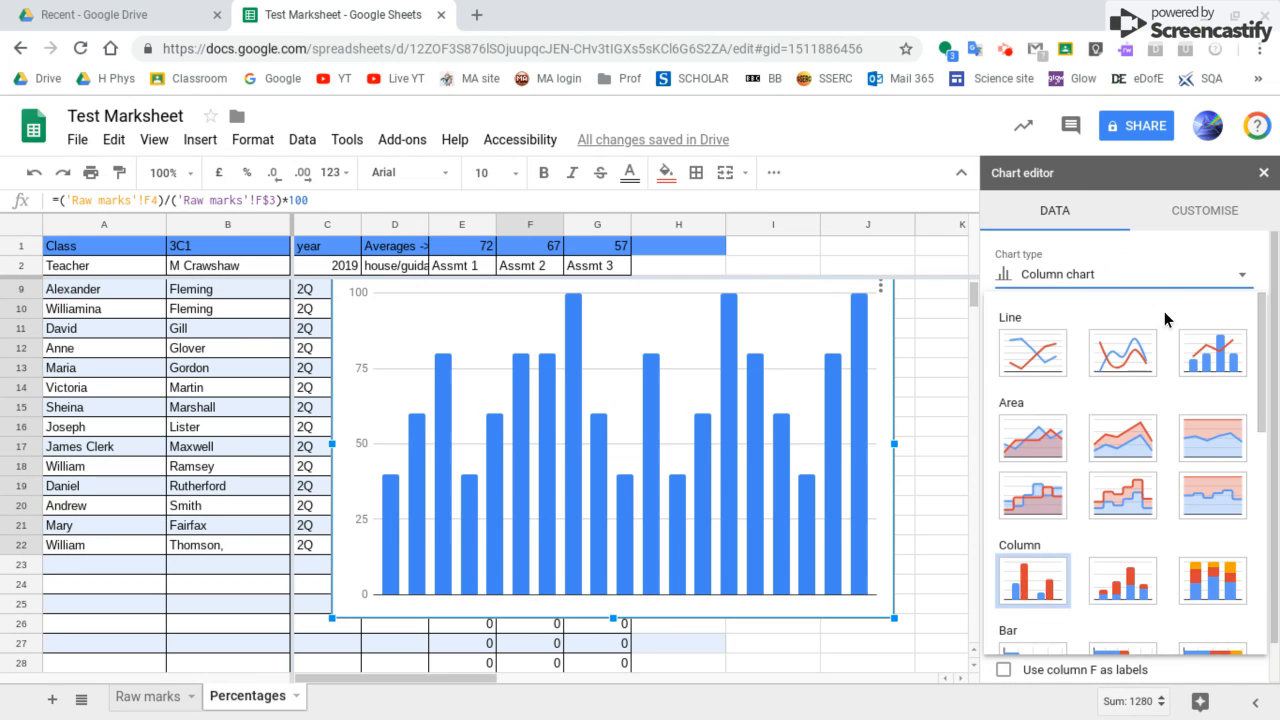
scroll(1165, 319, "down", 3)
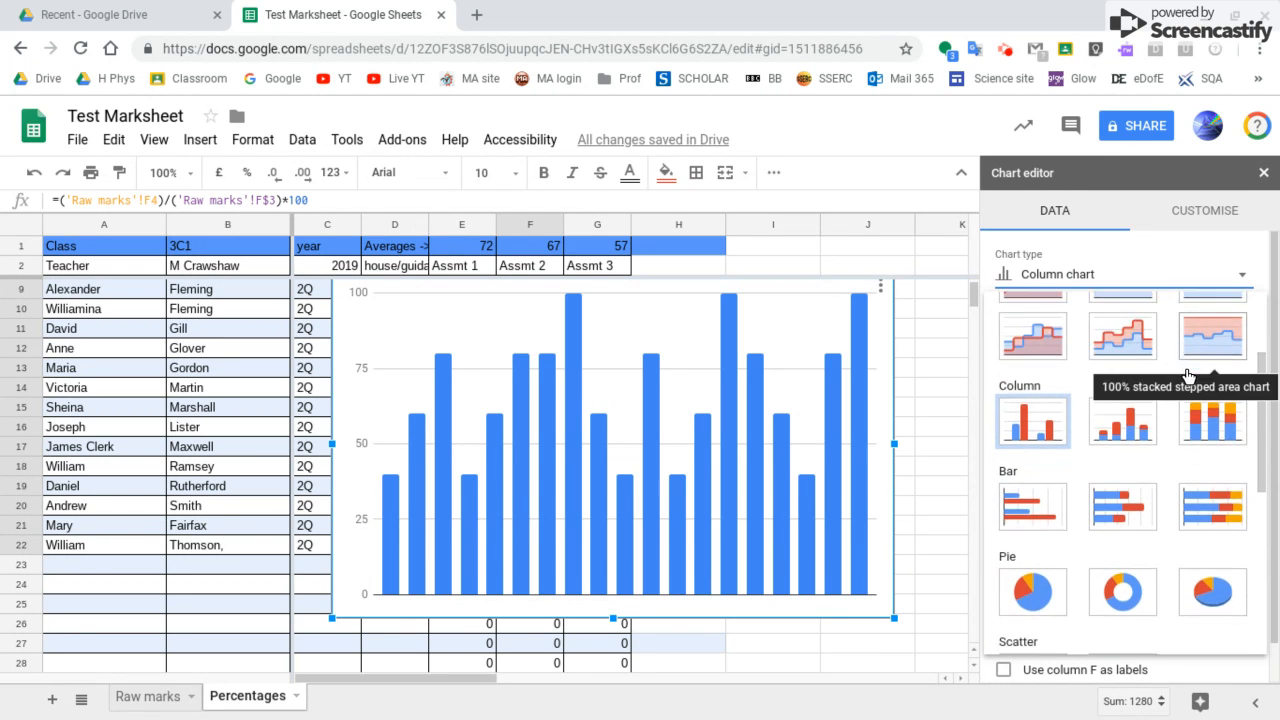
scroll(1187, 372, "down", 8)
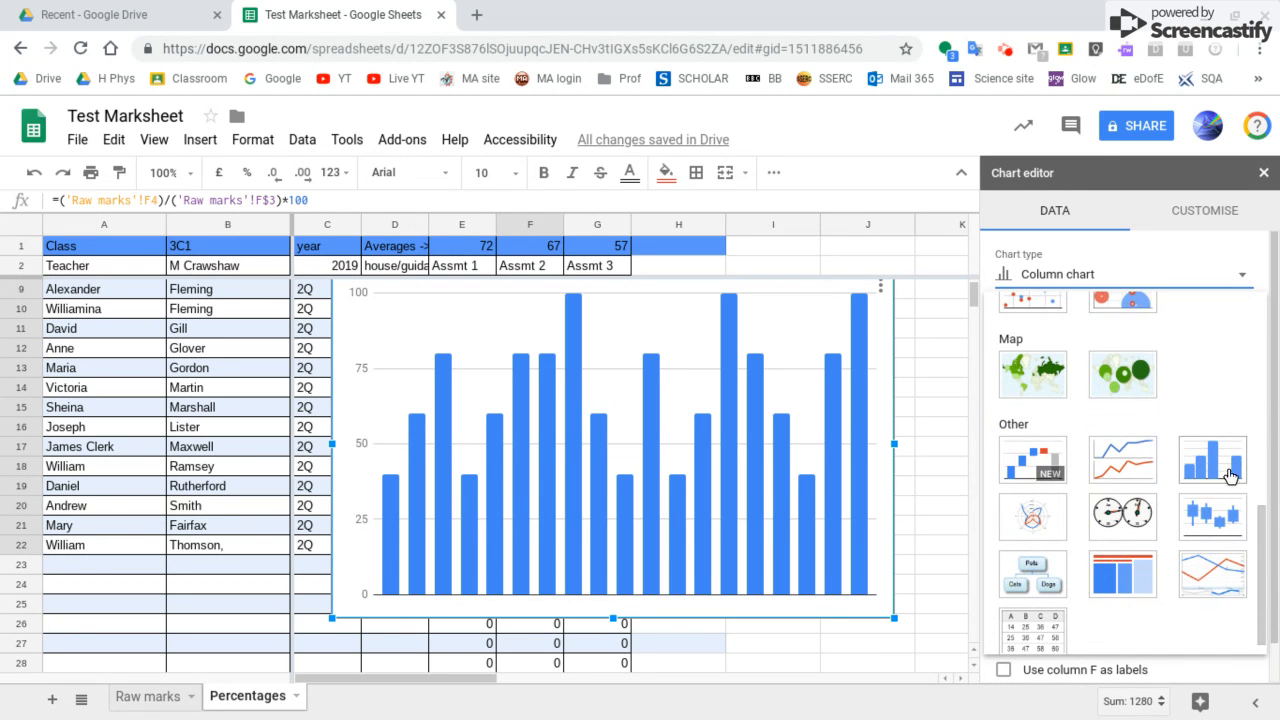
left_click(1215, 470)
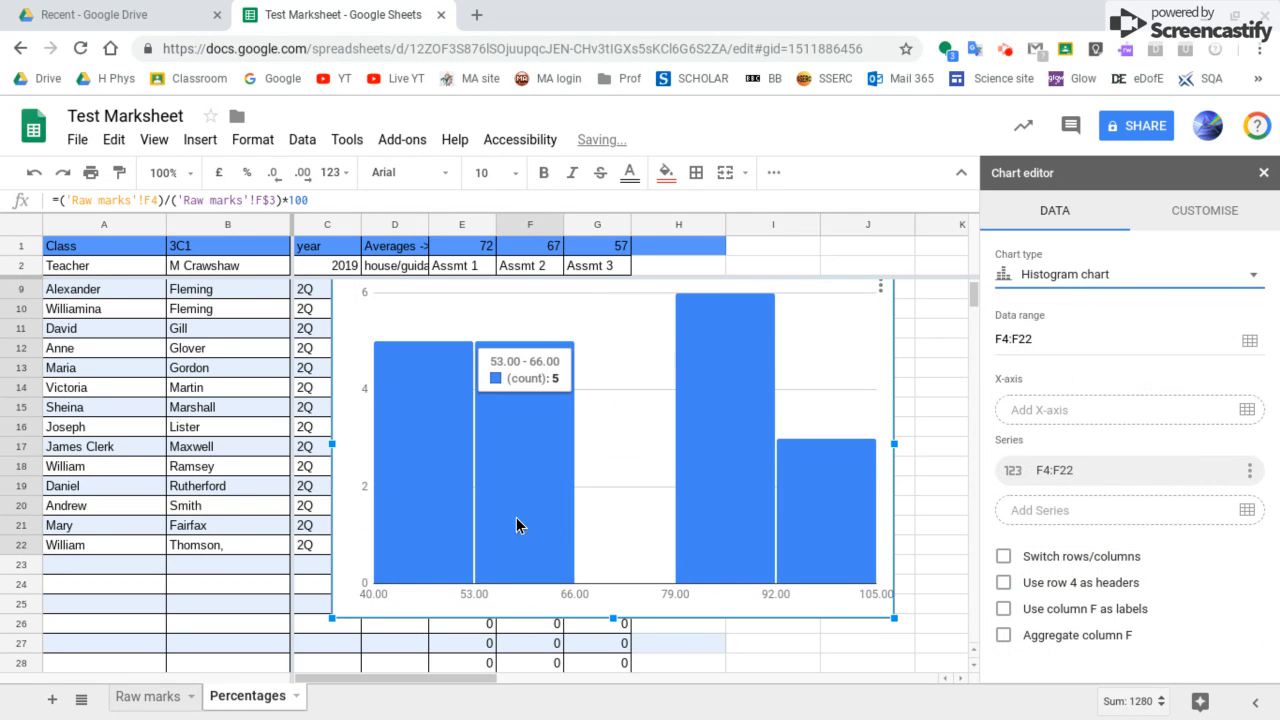
mouse_move(720, 439)
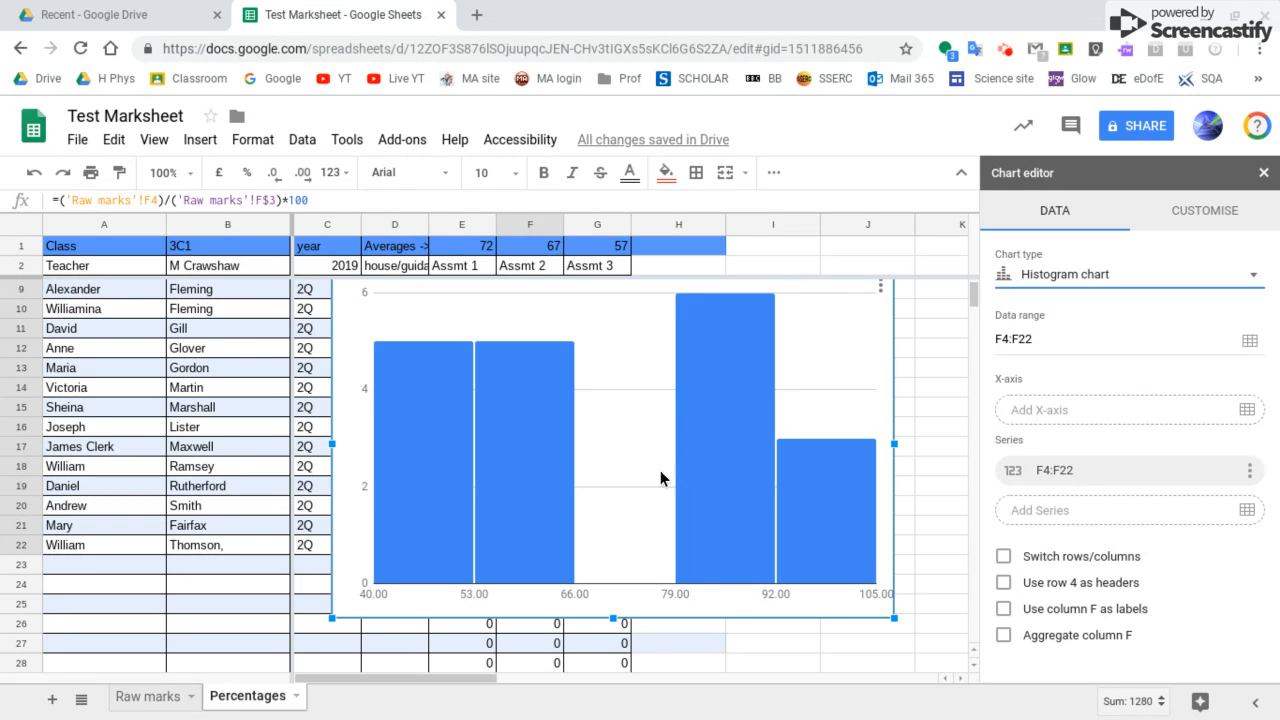
- Set the histogram's bucket size to 5 and close the chart editor
left_click(1185, 217)
left_click(1150, 292)
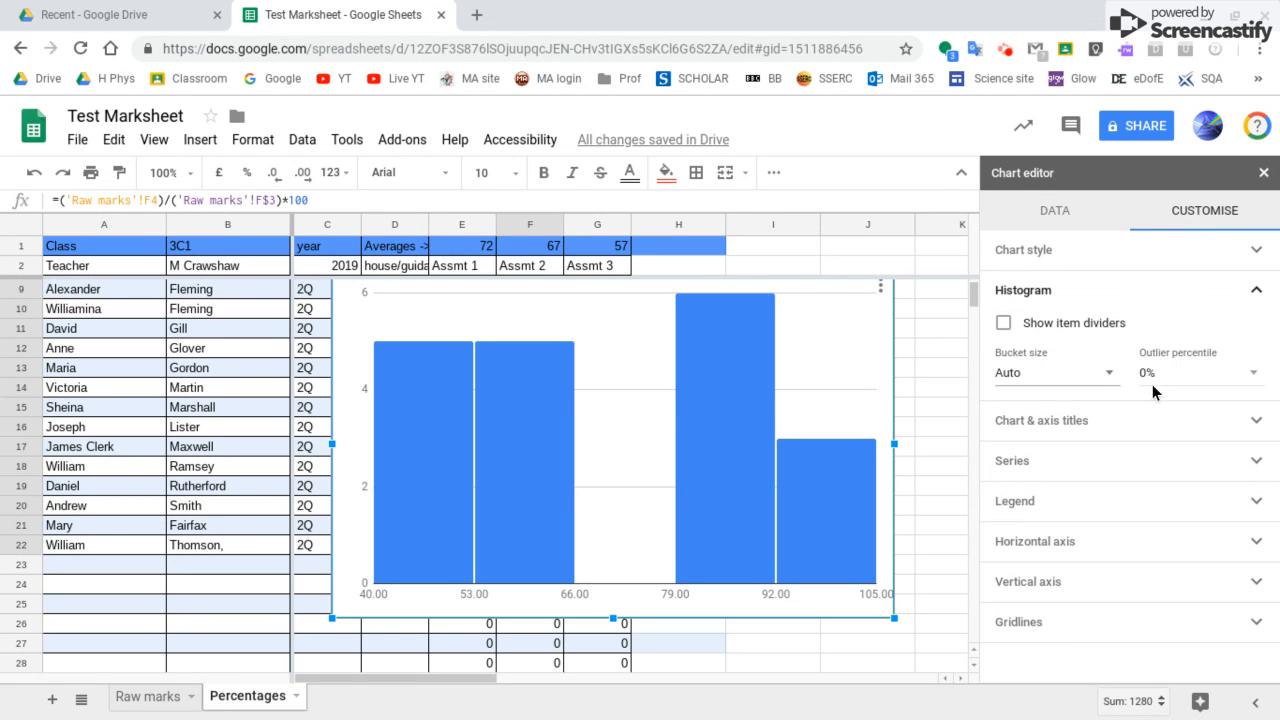
left_click(1108, 373)
left_click(1050, 484)
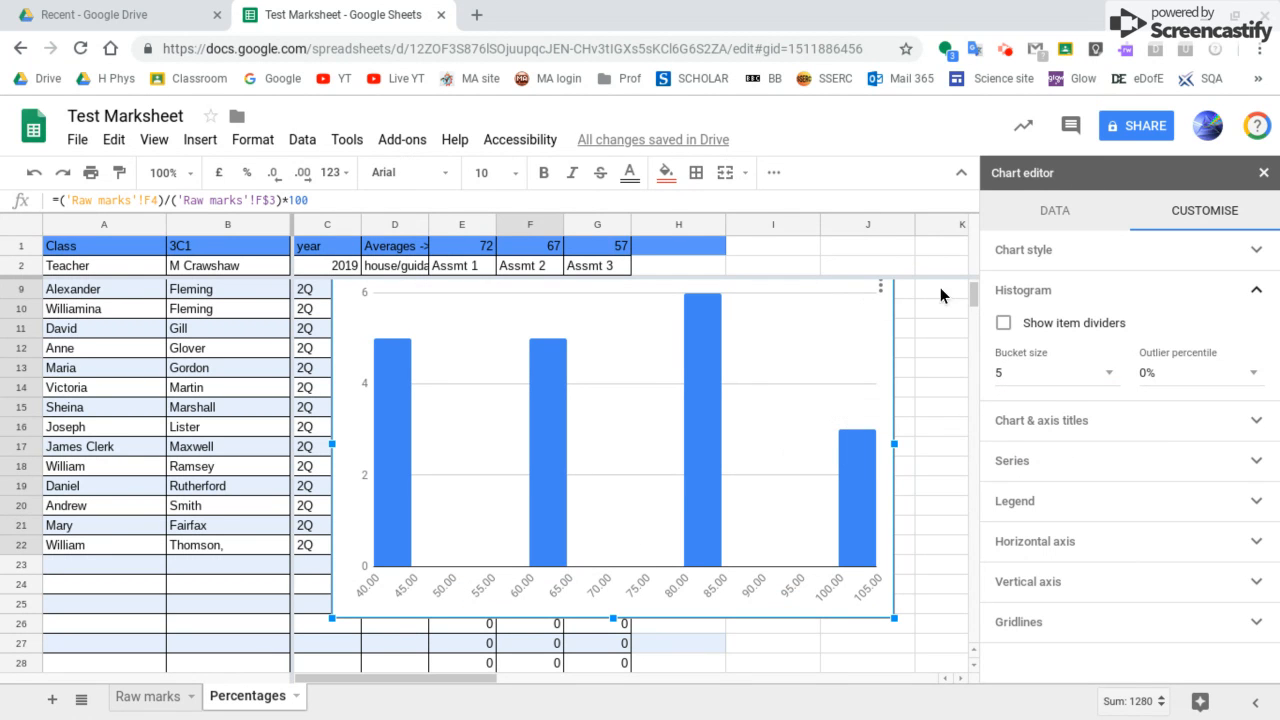
left_click(1263, 173)
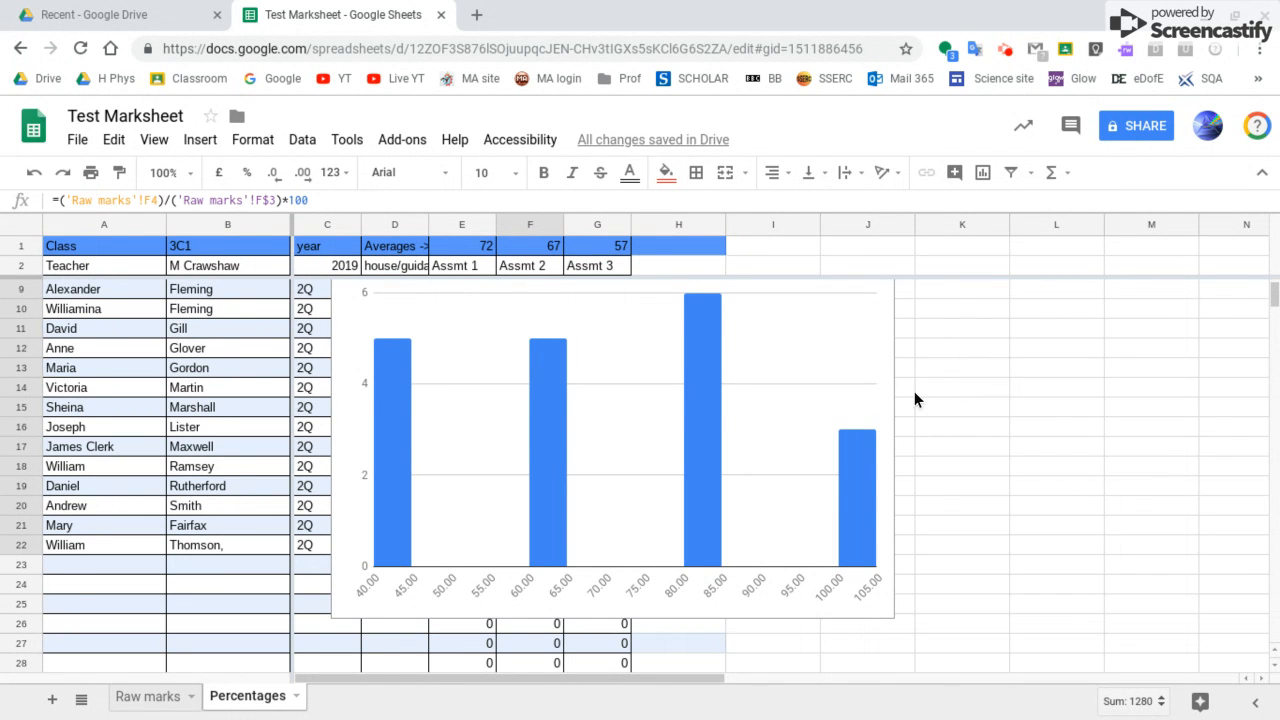
- Delete the Assmt 2 histogram from the Percentages sheet
scroll(914, 391, "up", 2)
left_click(851, 354)
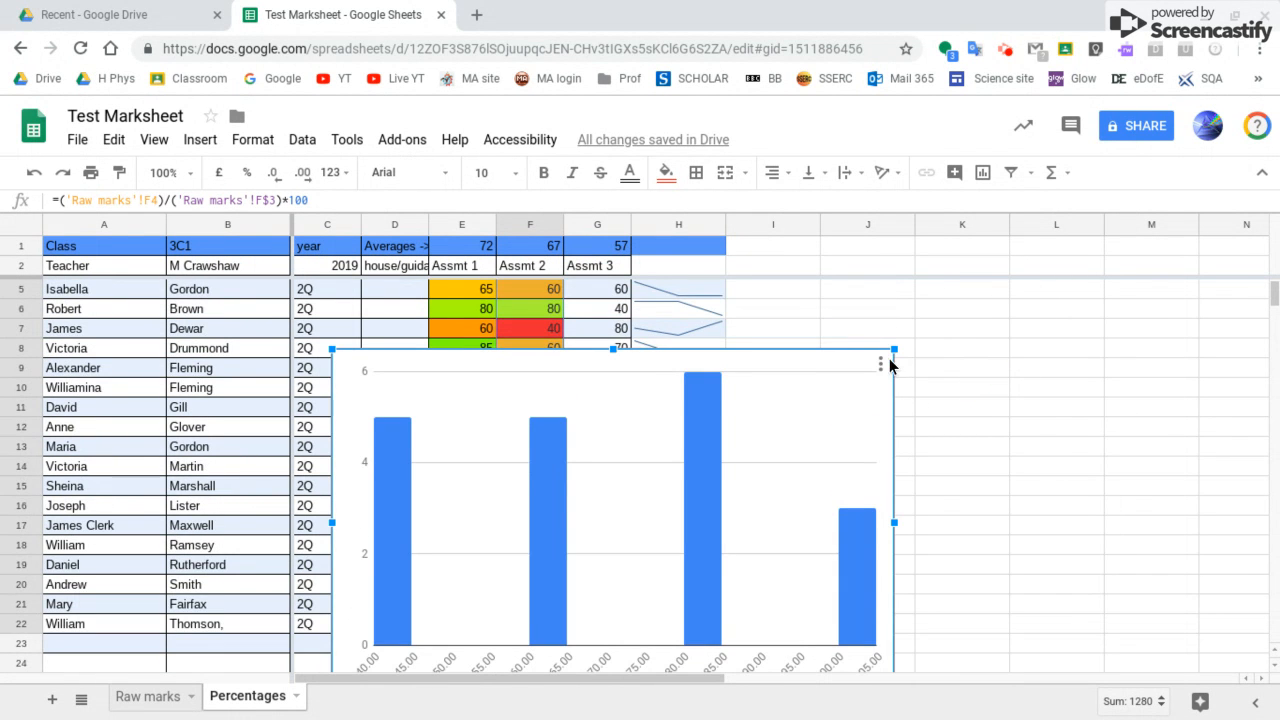
key("Delete")
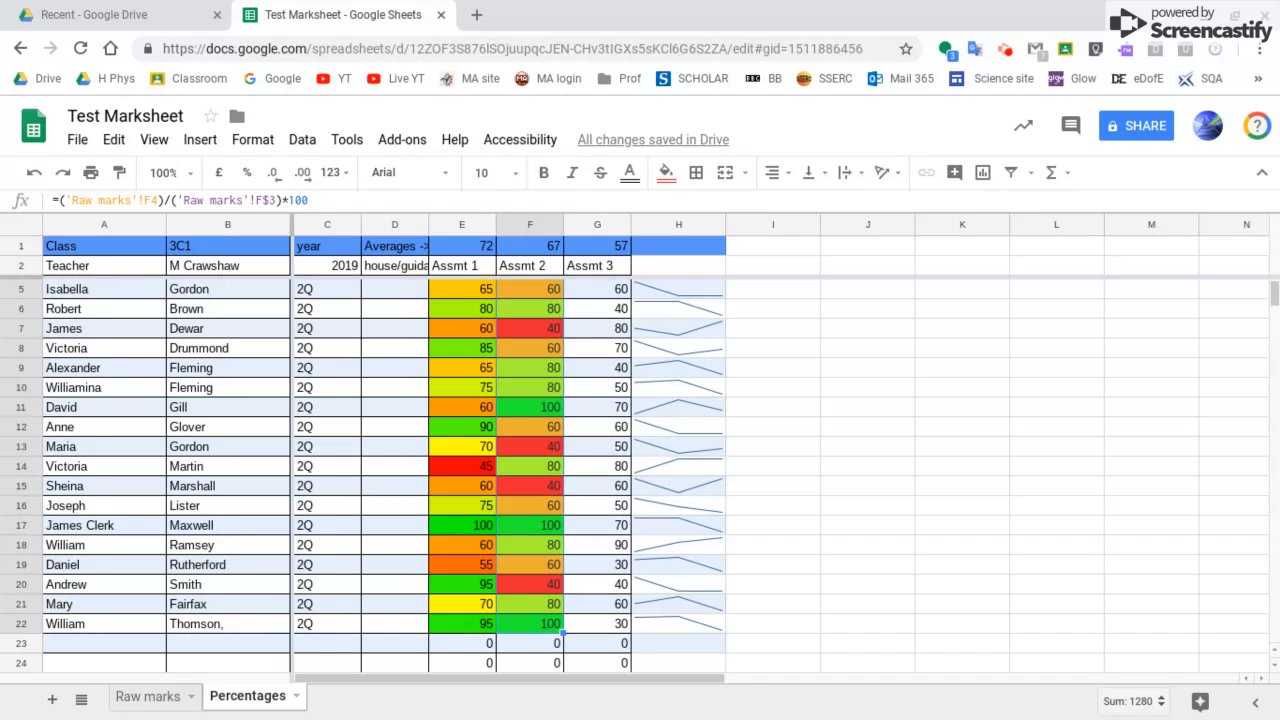
- Protect the whole Percentages sheet with a warning shown when editing, and select cell E12
left_click(342, 136)
left_click(415, 363)
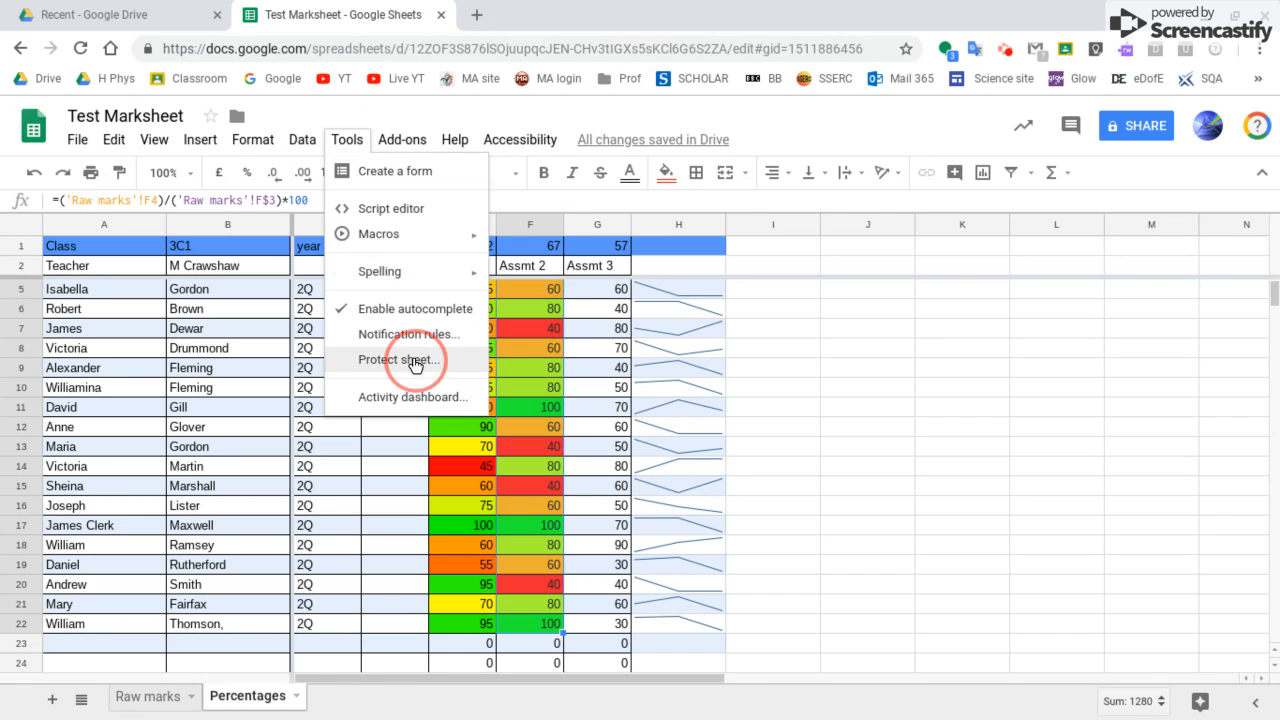
left_click(1163, 300)
left_click(1160, 298)
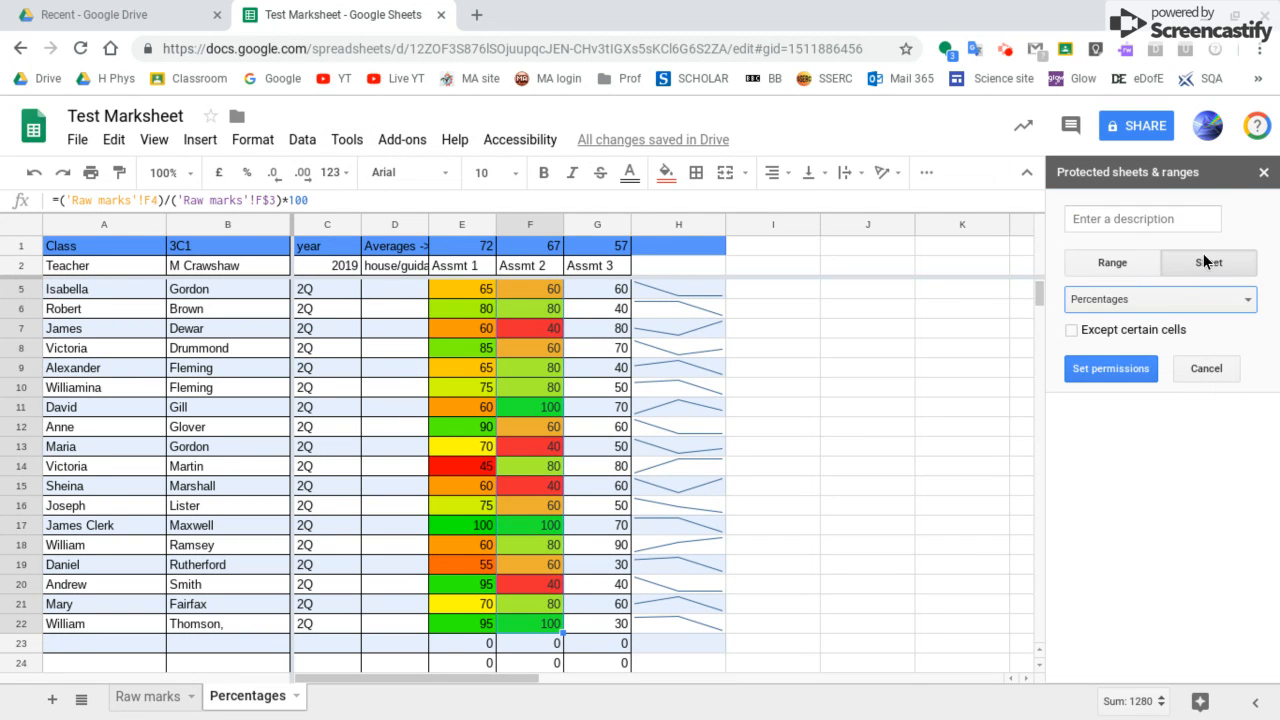
left_click(1119, 366)
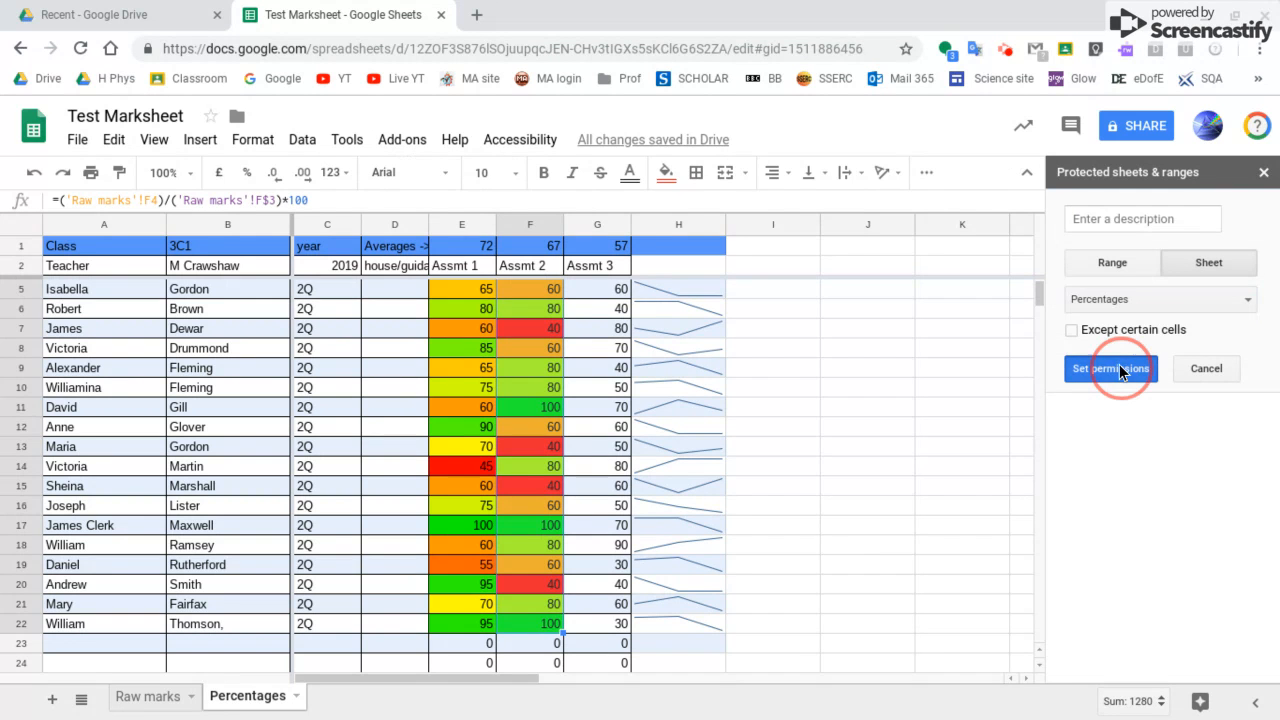
left_click(528, 360)
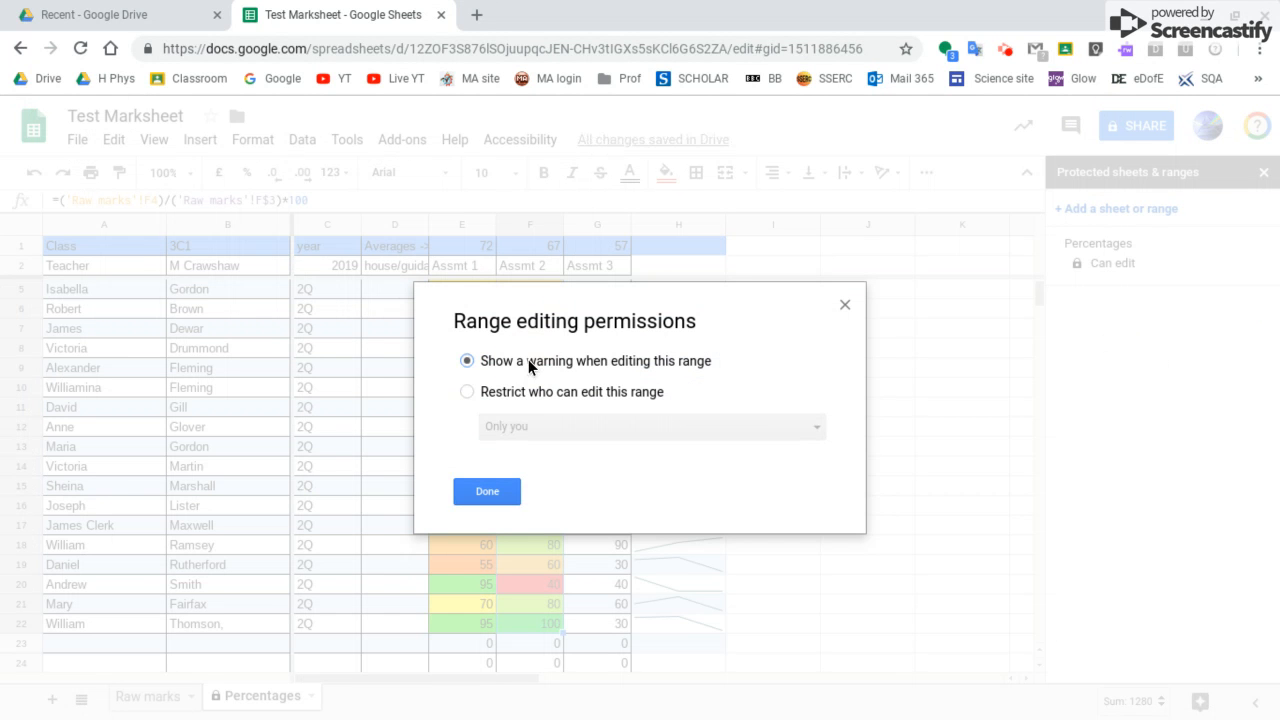
left_click(489, 492)
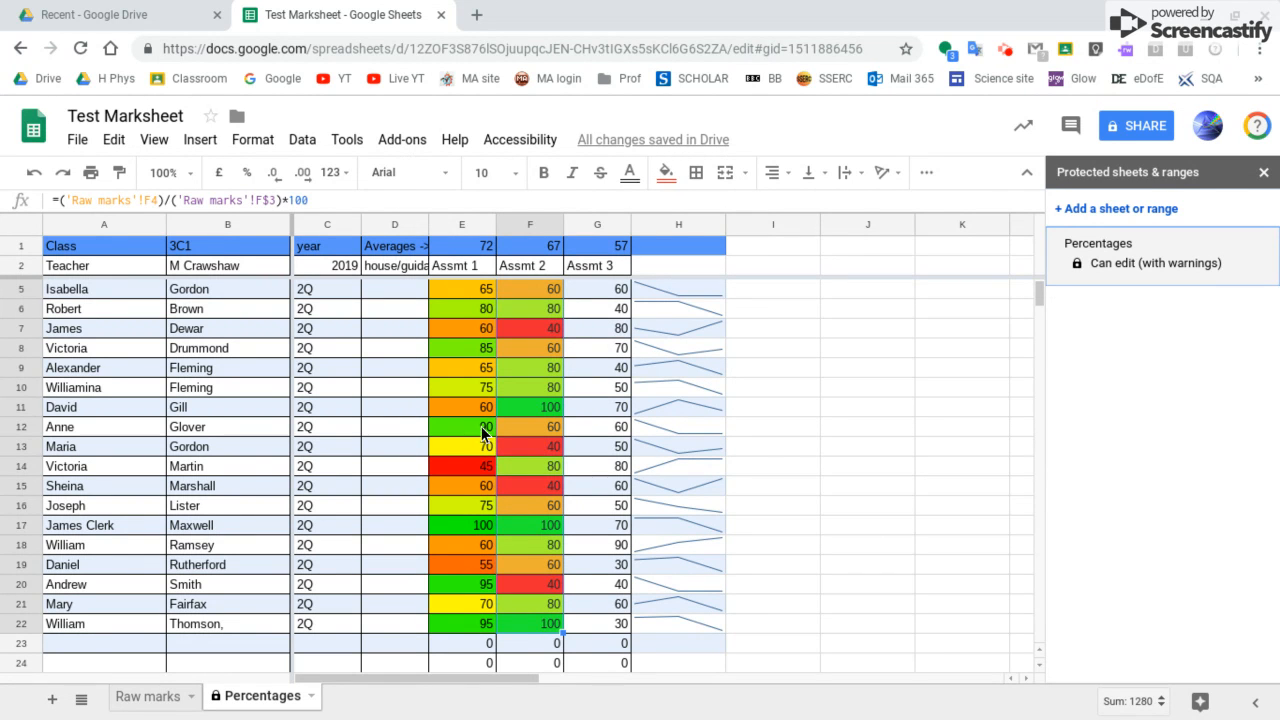
left_click(484, 431)
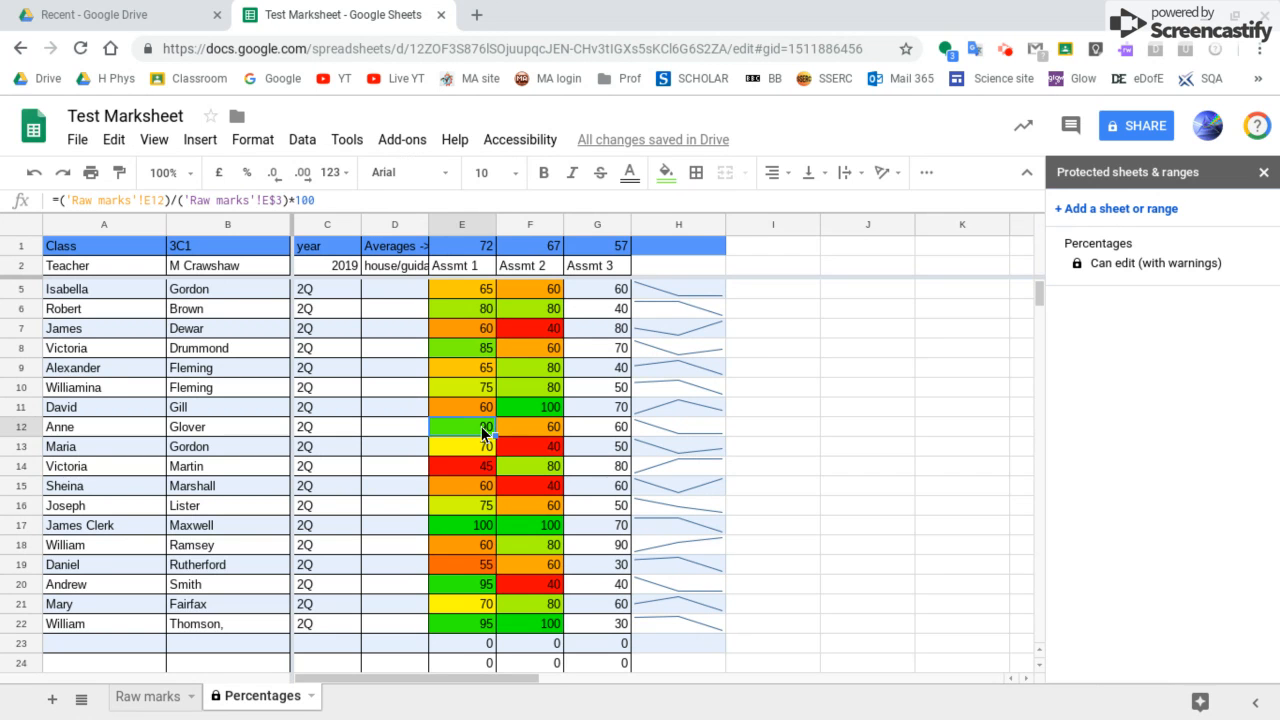
- Overwrite the protected percentage in cell E12 with 23 and accept the edit warning
type("23")
key("Return")
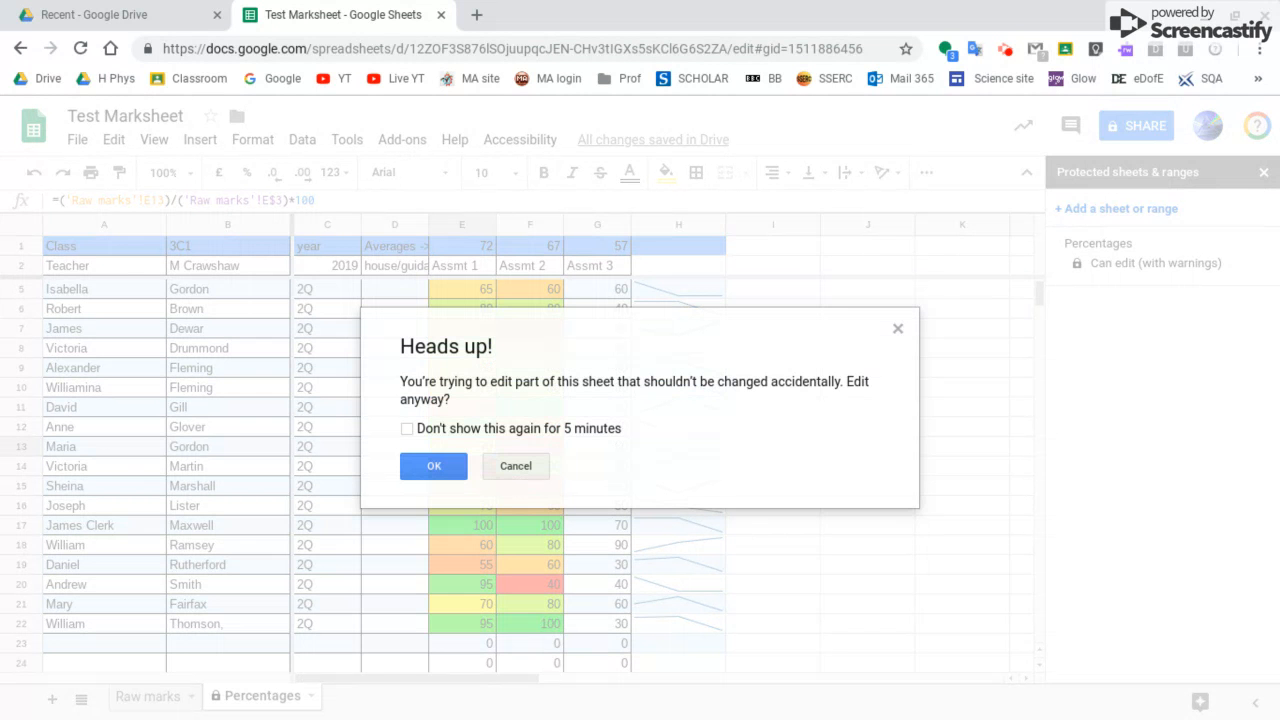
left_click(445, 474)
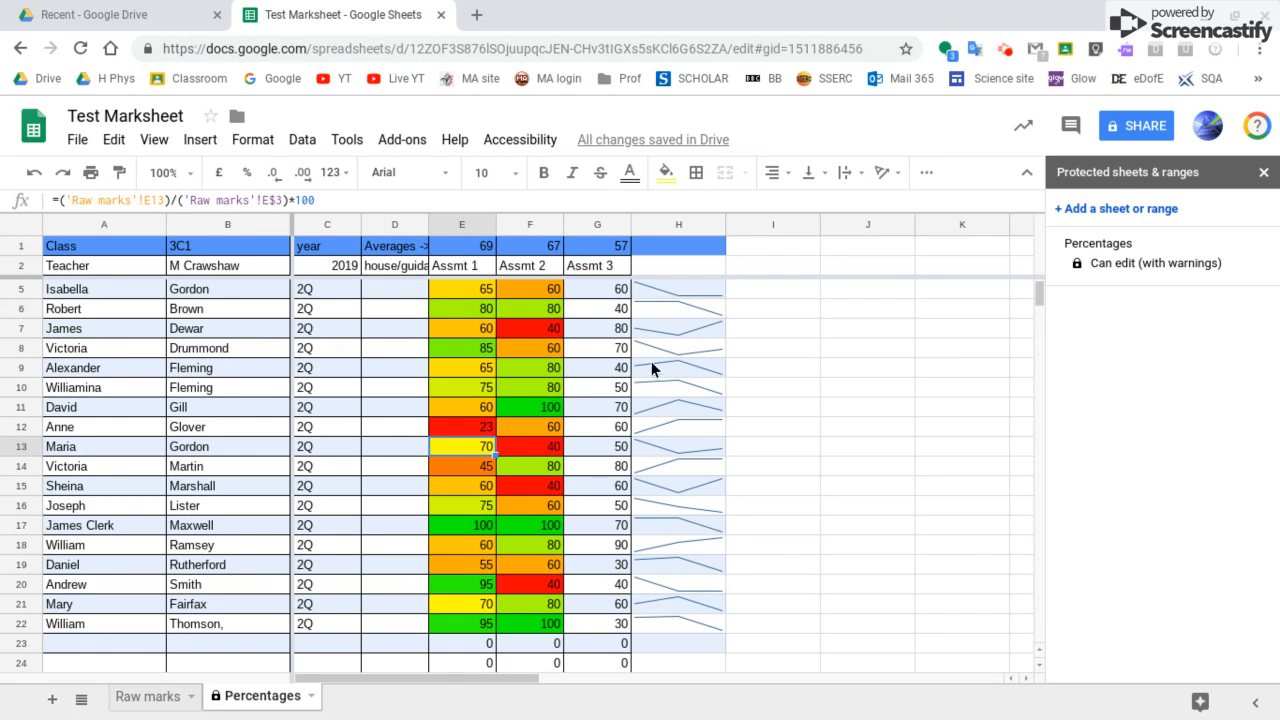
- Increase the height of row 2 to about four times that of a normal row
scroll(556, 325, "up", 1)
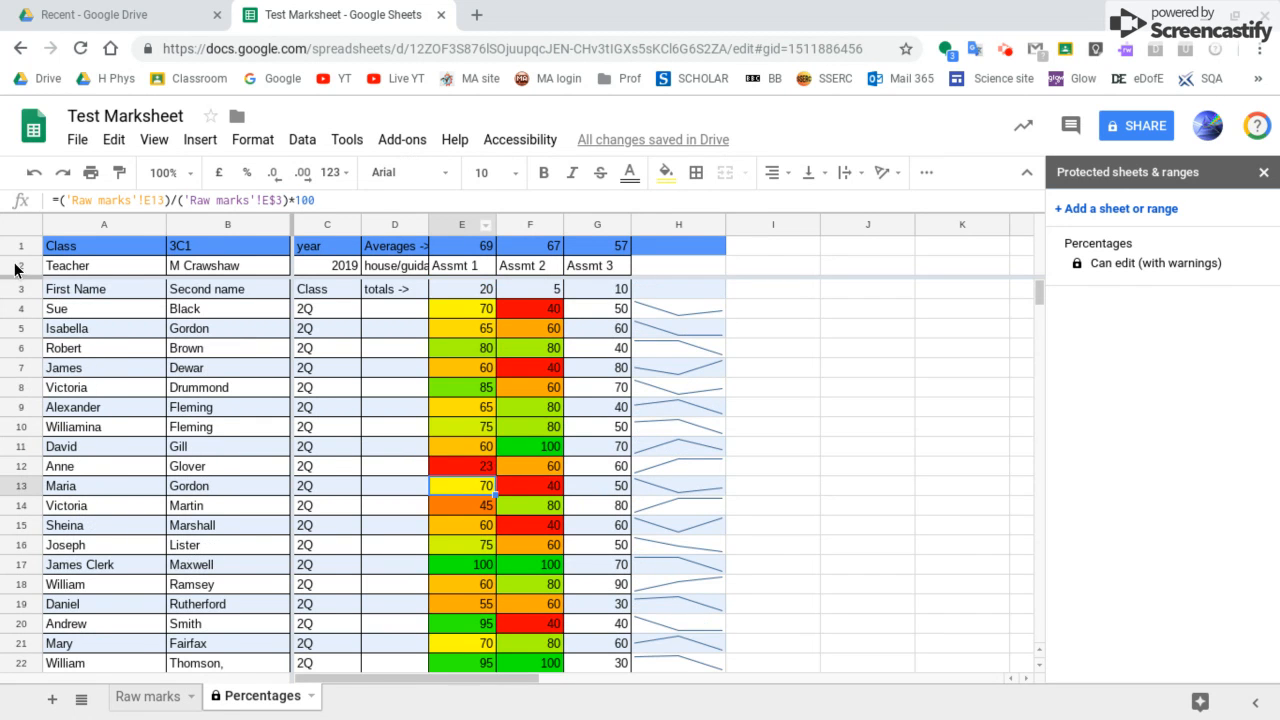
left_click(20, 266)
left_click_drag(21, 268, 24, 336)
left_click(458, 470)
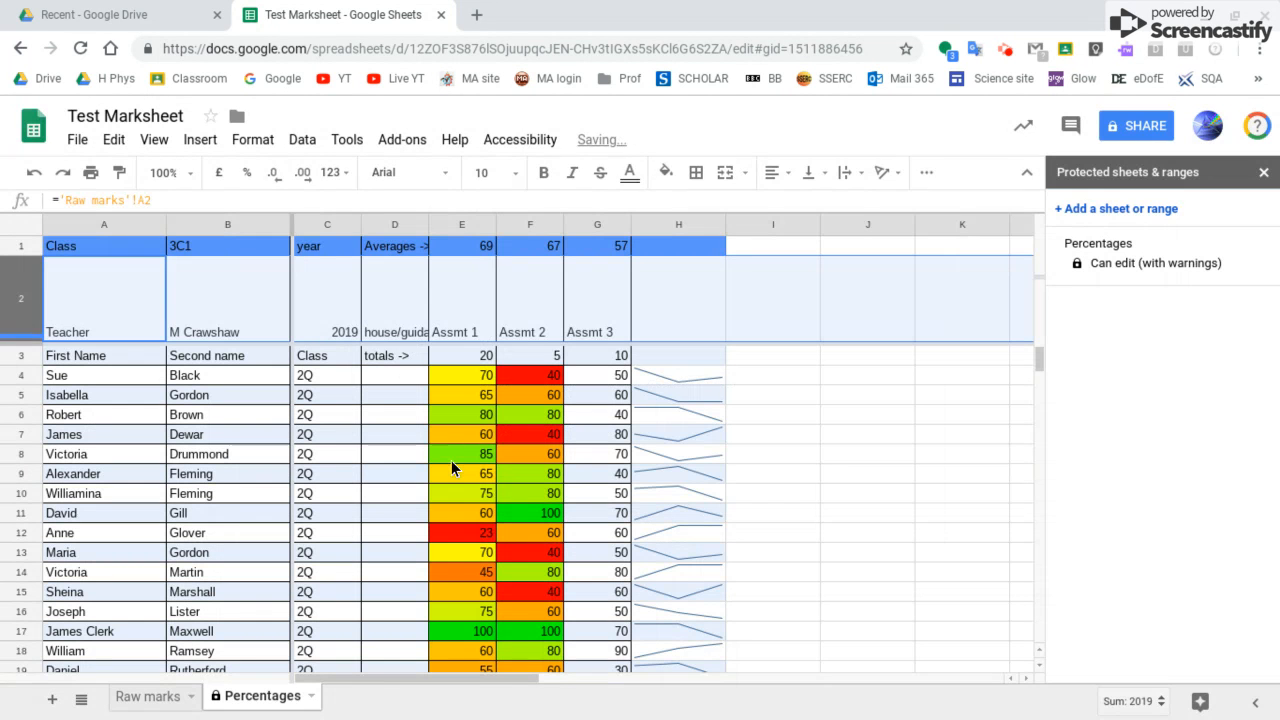
- Examine the horizontal and vertical alignment, text wrapping and text rotation angle options for the Assmt 1 heading in cell E2
left_click(455, 295)
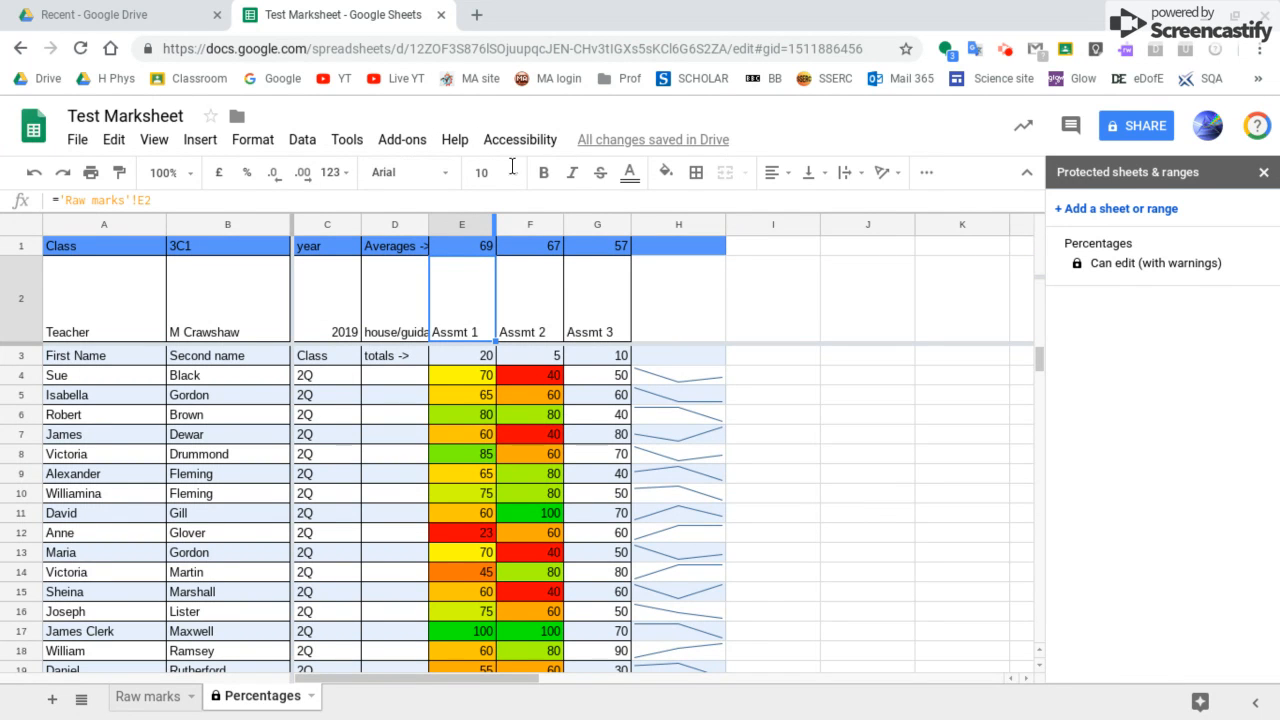
left_click(771, 176)
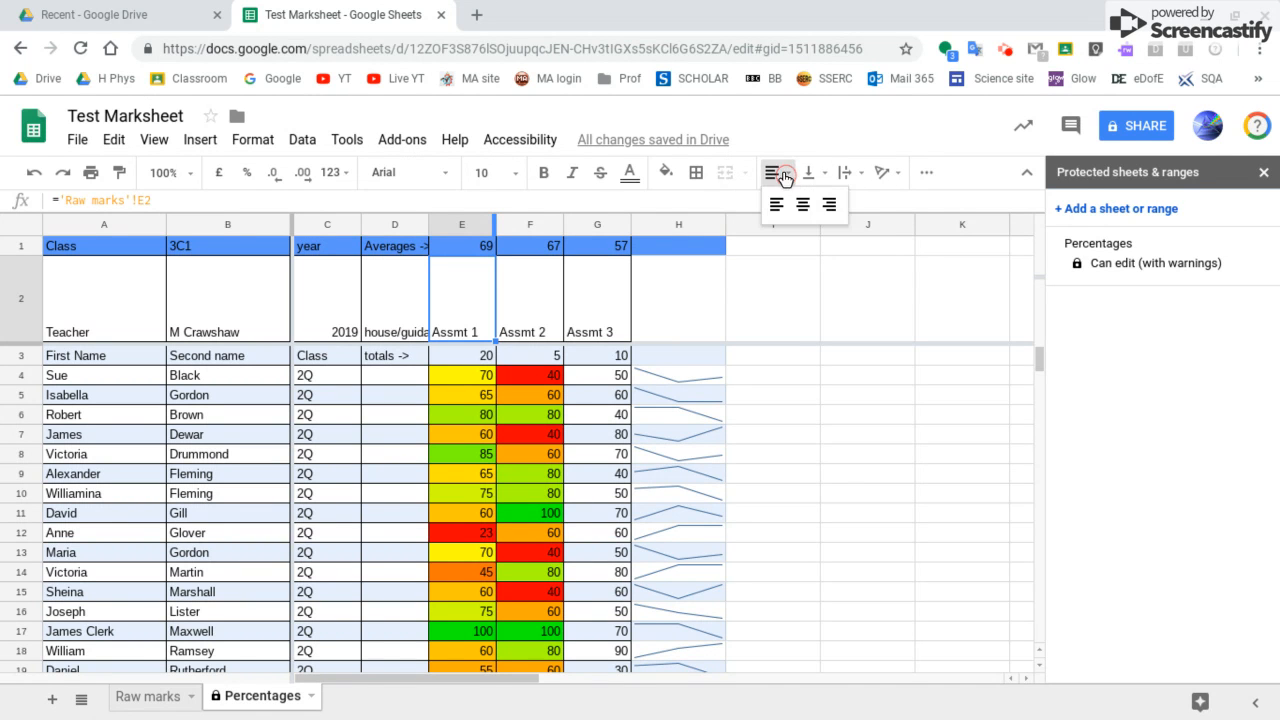
left_click(810, 174)
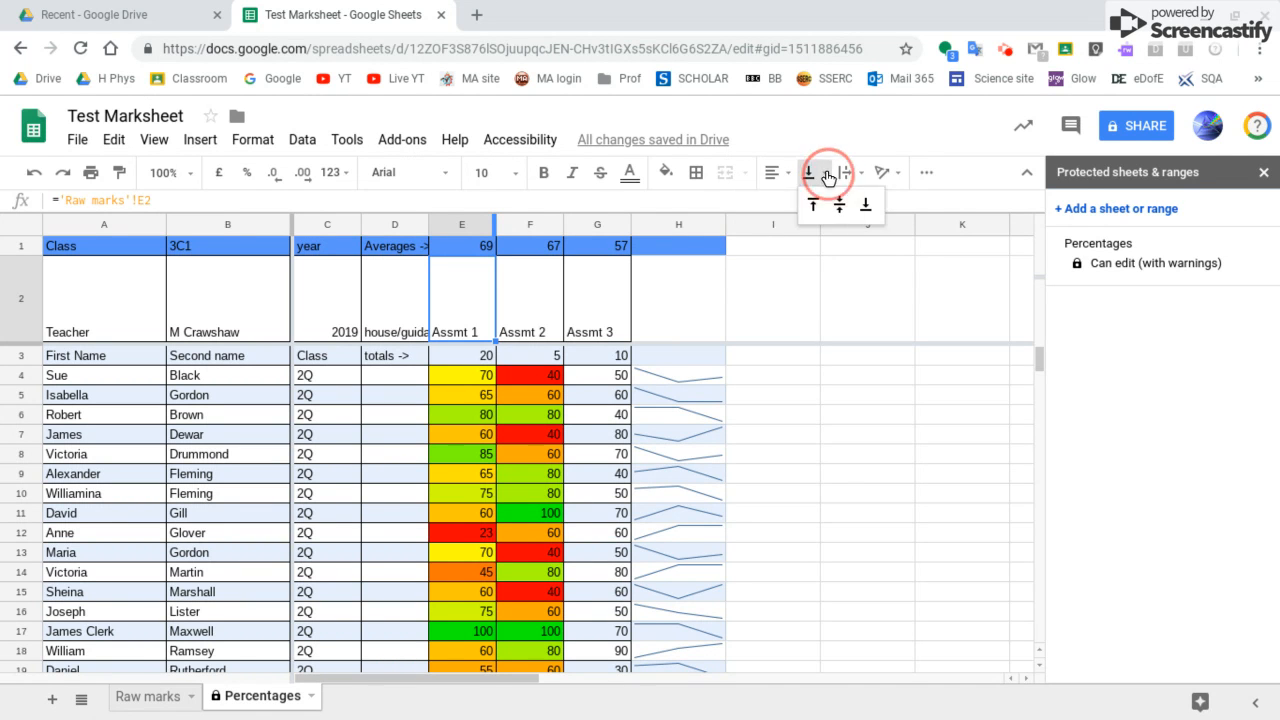
left_click(858, 173)
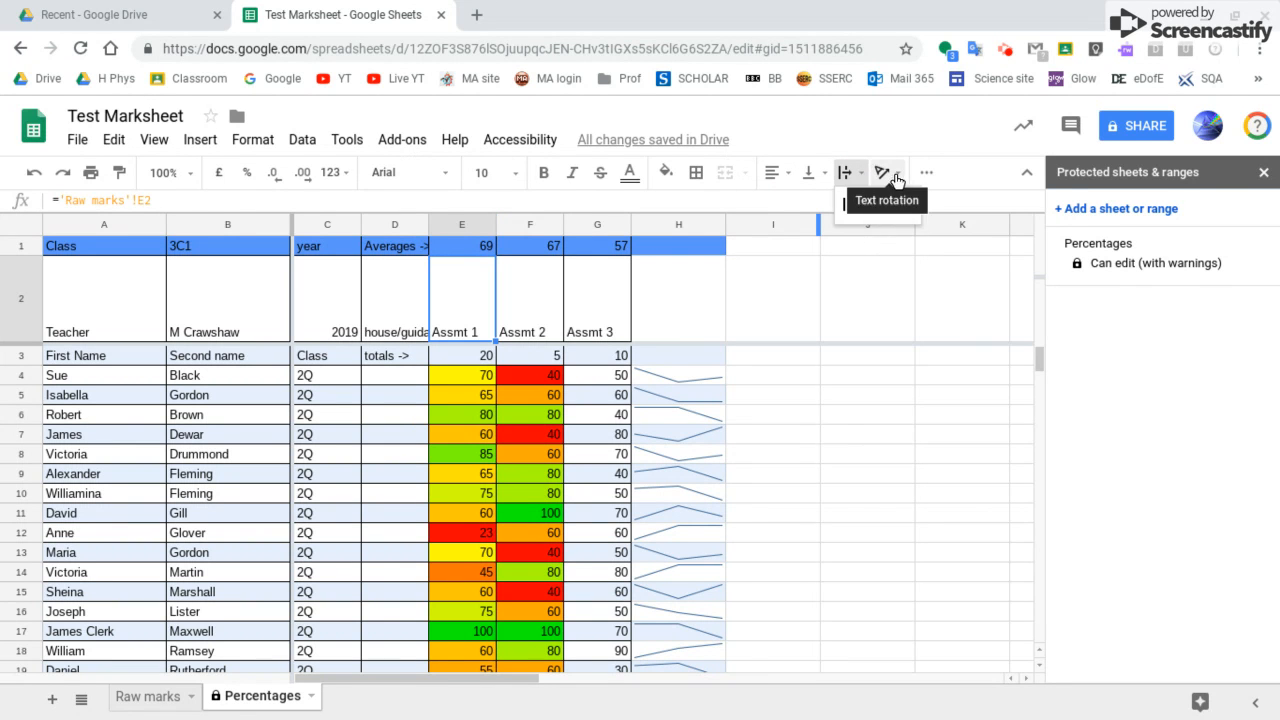
left_click(890, 173)
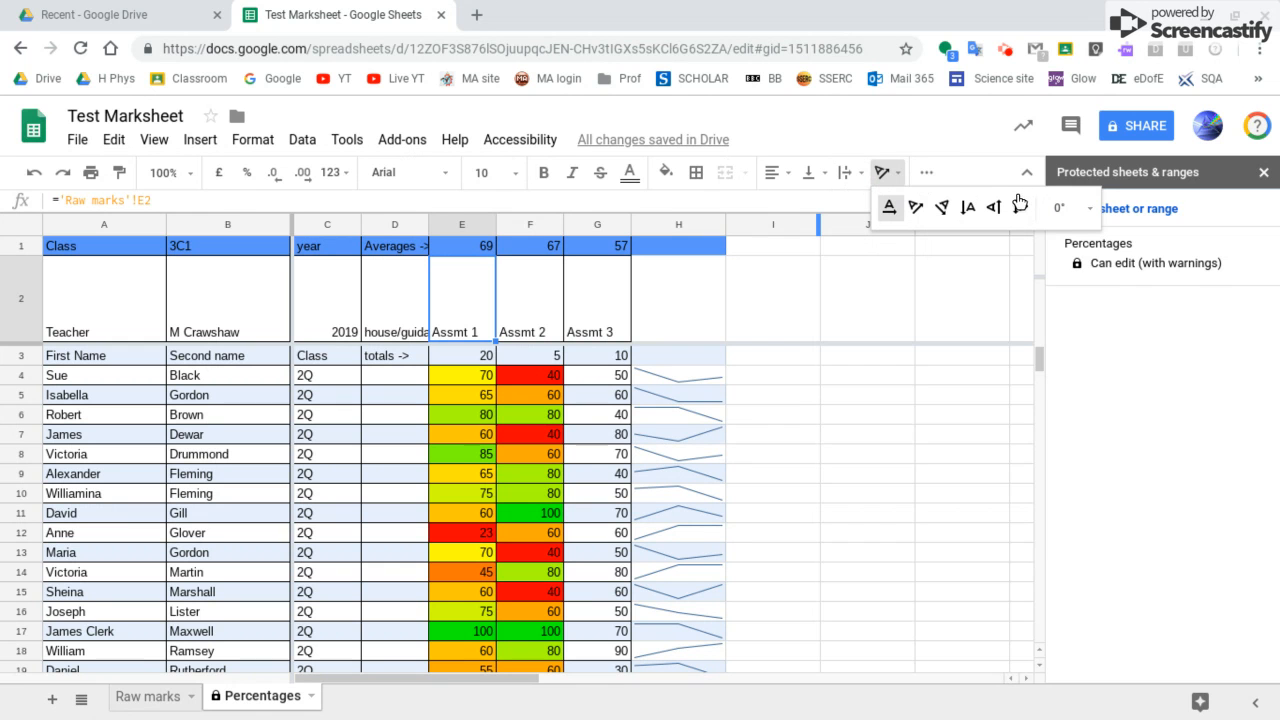
left_click(1093, 208)
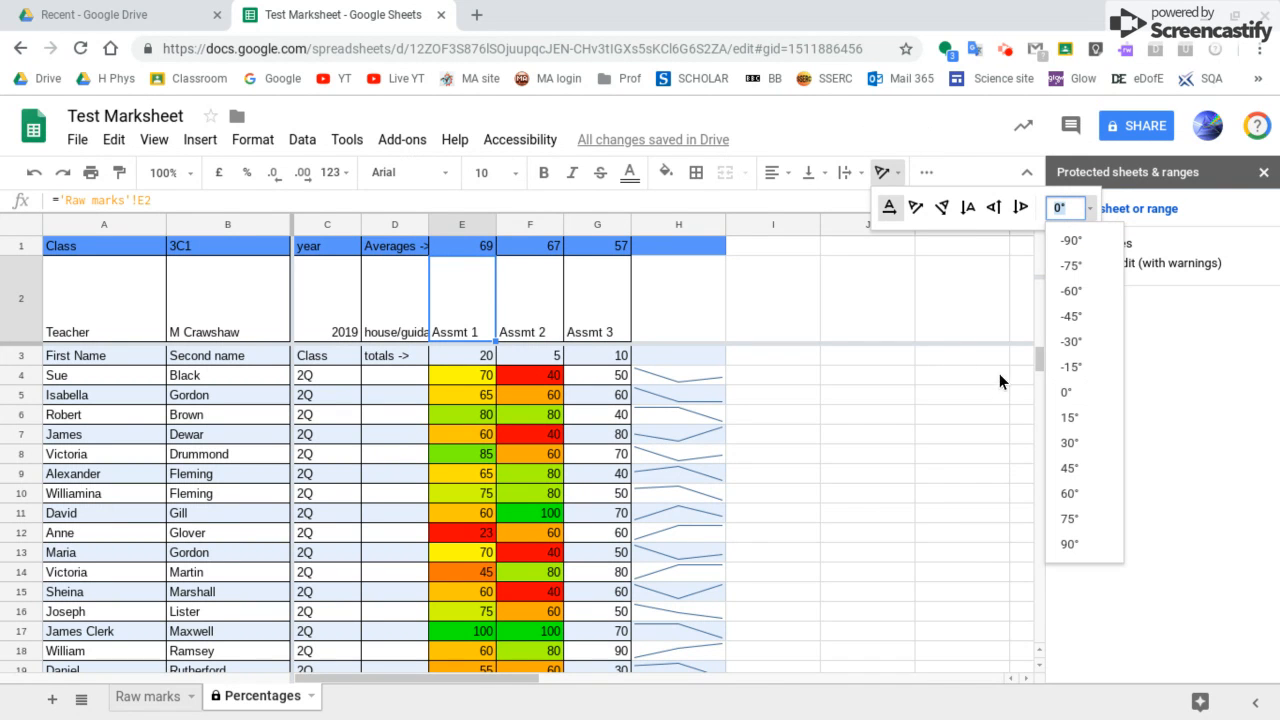
key("F11")
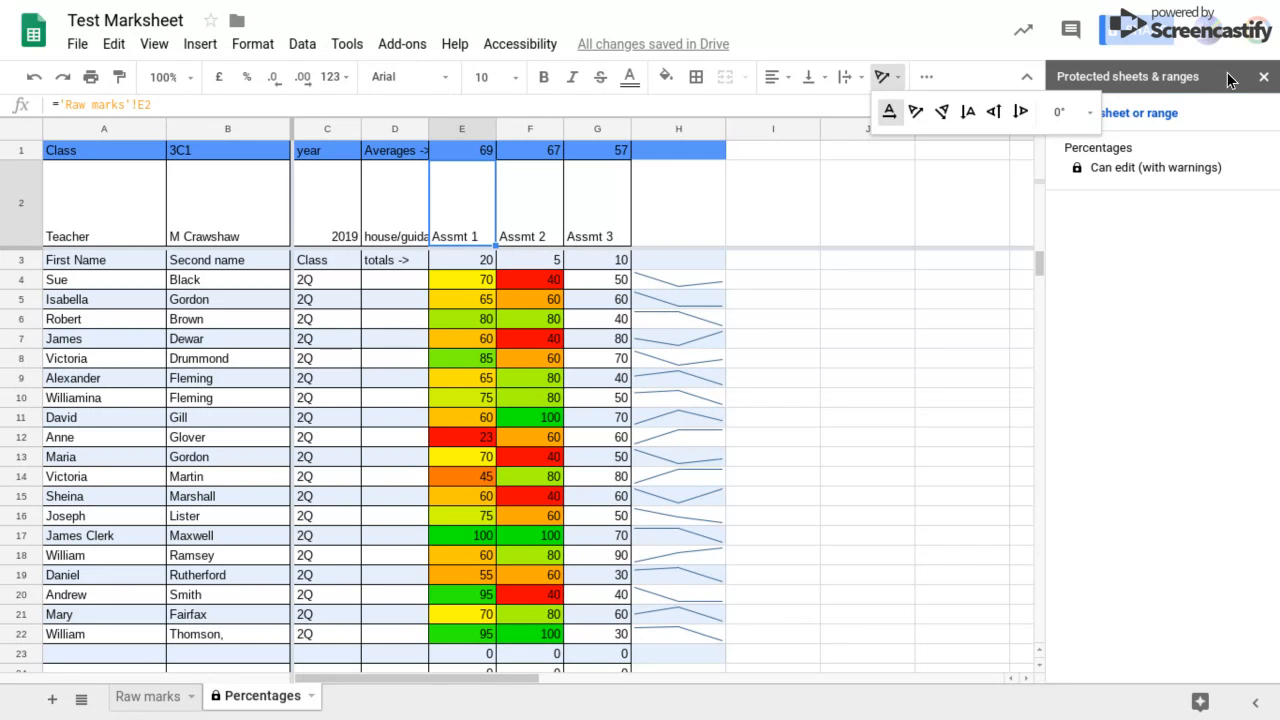
key("F11")
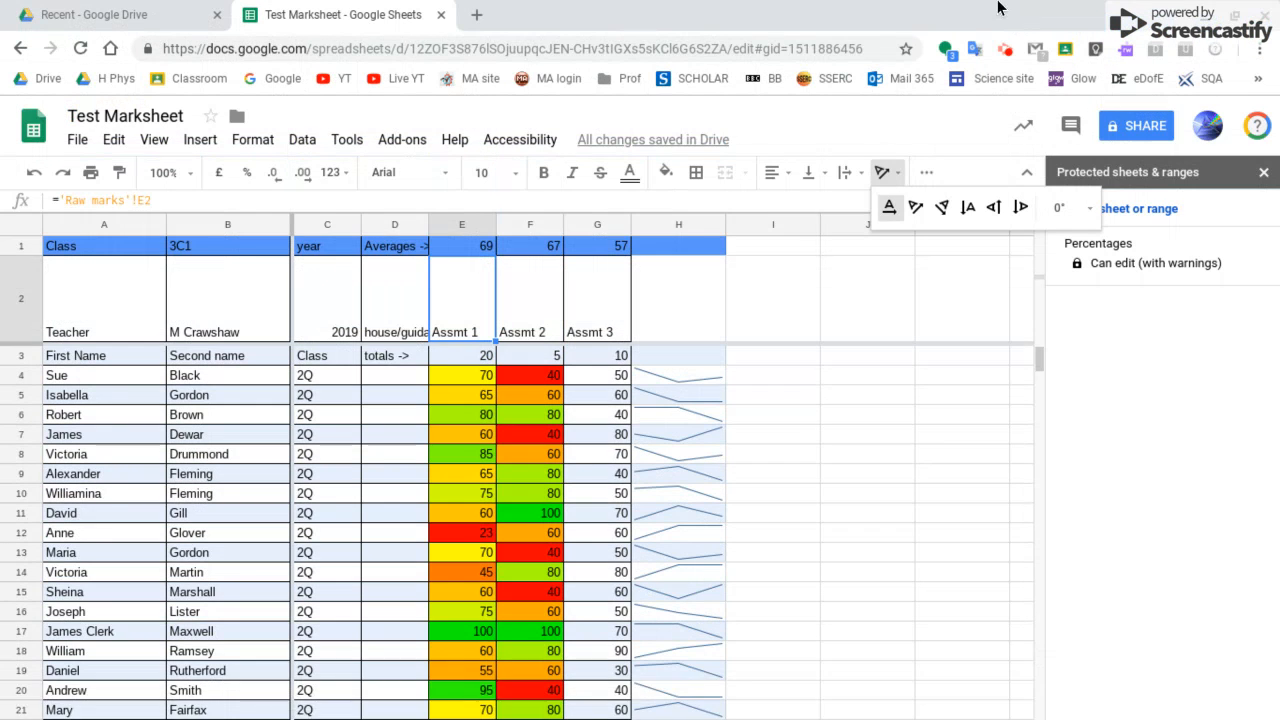